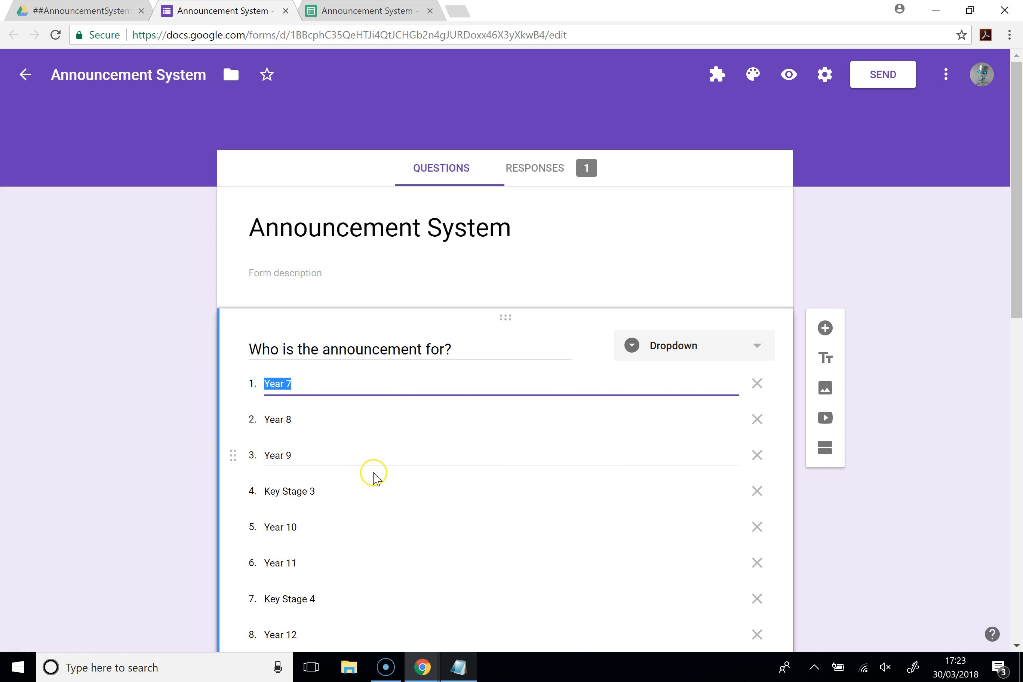
- Examine the audience dropdown options, the title question's length validation and required setting, and the announcement question's answer type
{"action": "scroll", "coordinate": [373, 474], "scroll_direction": "down", "scroll_amount": 2}
{"action": "scroll", "coordinate": [373, 473], "scroll_direction": "down", "scroll_amount": 3}
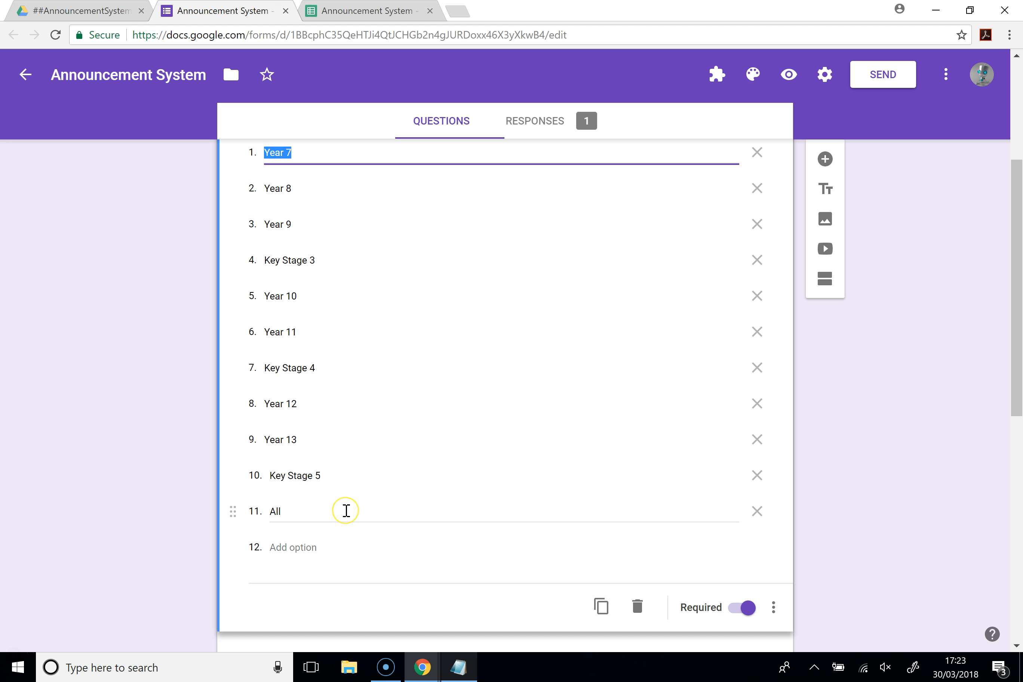
{"action": "left_click", "coordinate": [383, 512]}
{"action": "scroll", "coordinate": [384, 512], "scroll_direction": "down", "scroll_amount": 5}
{"action": "left_click", "coordinate": [347, 449]}
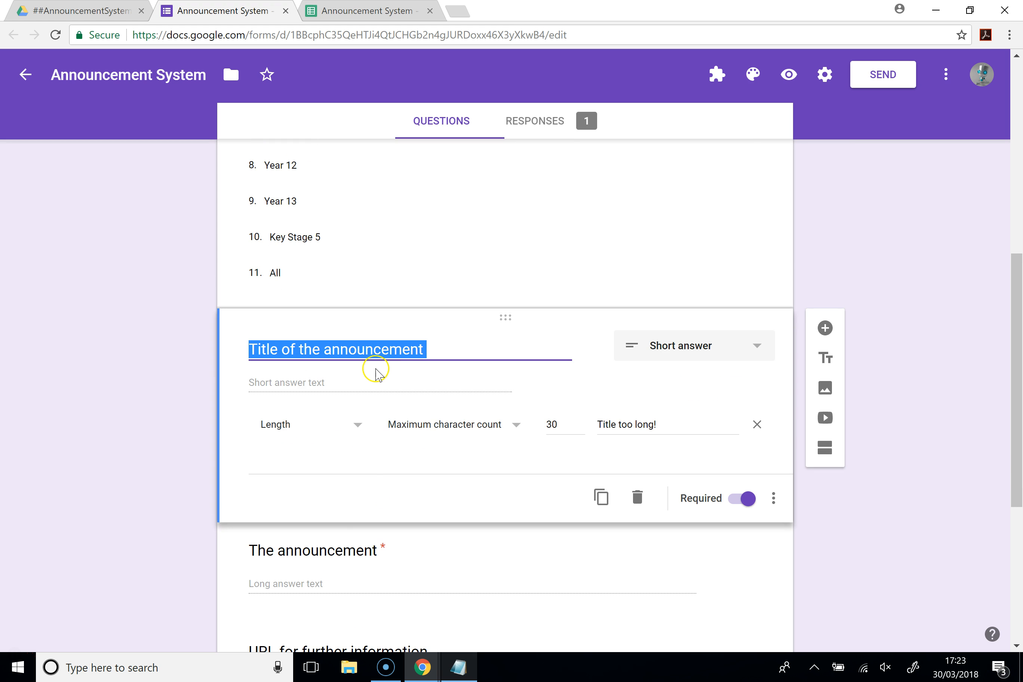
{"action": "left_click", "coordinate": [775, 498]}
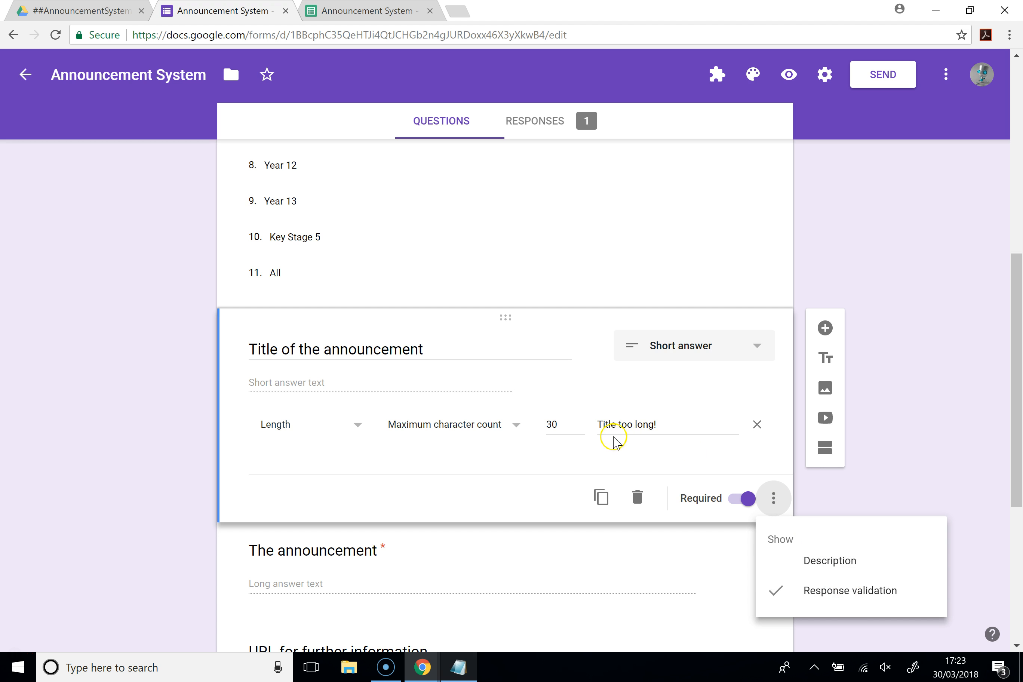
{"action": "left_click", "coordinate": [559, 426]}
{"action": "type", "text": "0"}
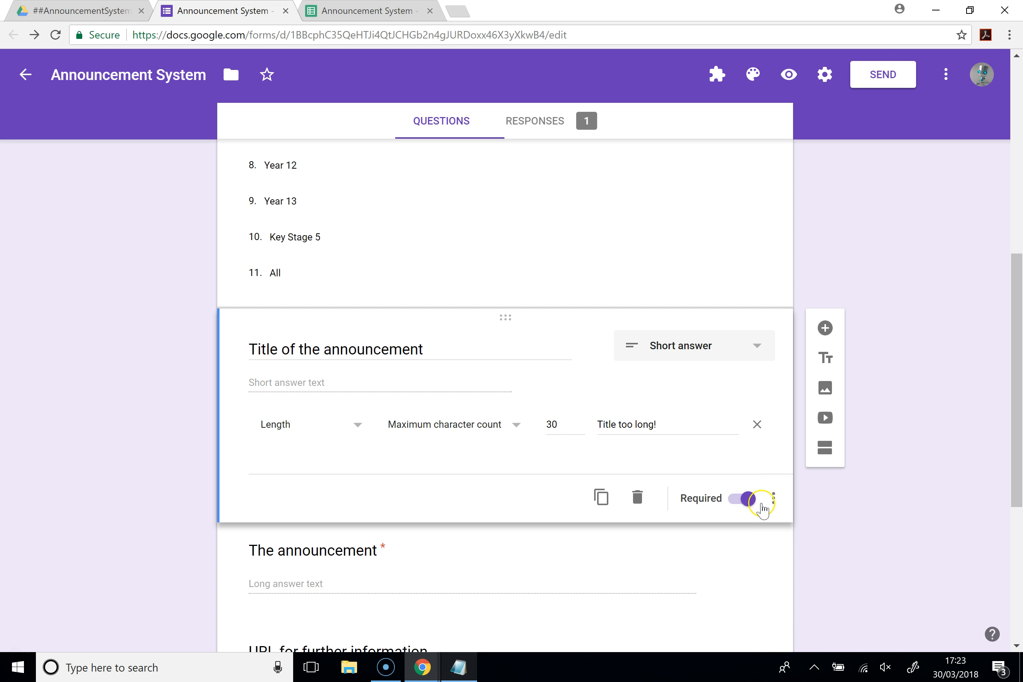
{"action": "left_click", "coordinate": [699, 275]}
{"action": "left_click", "coordinate": [742, 383]}
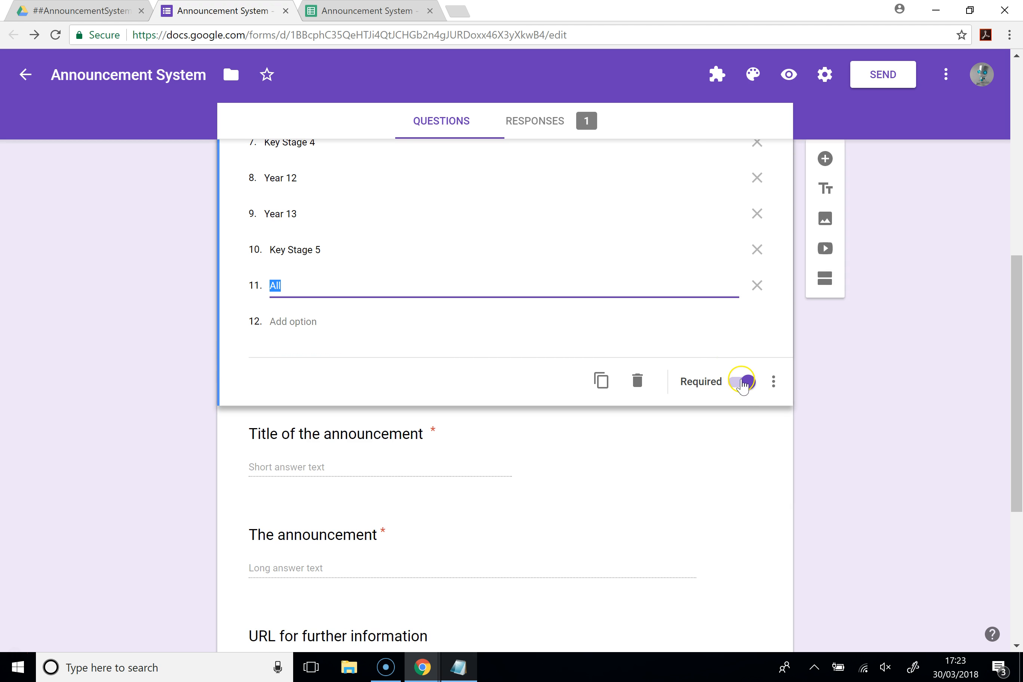
{"action": "left_click", "coordinate": [417, 550]}
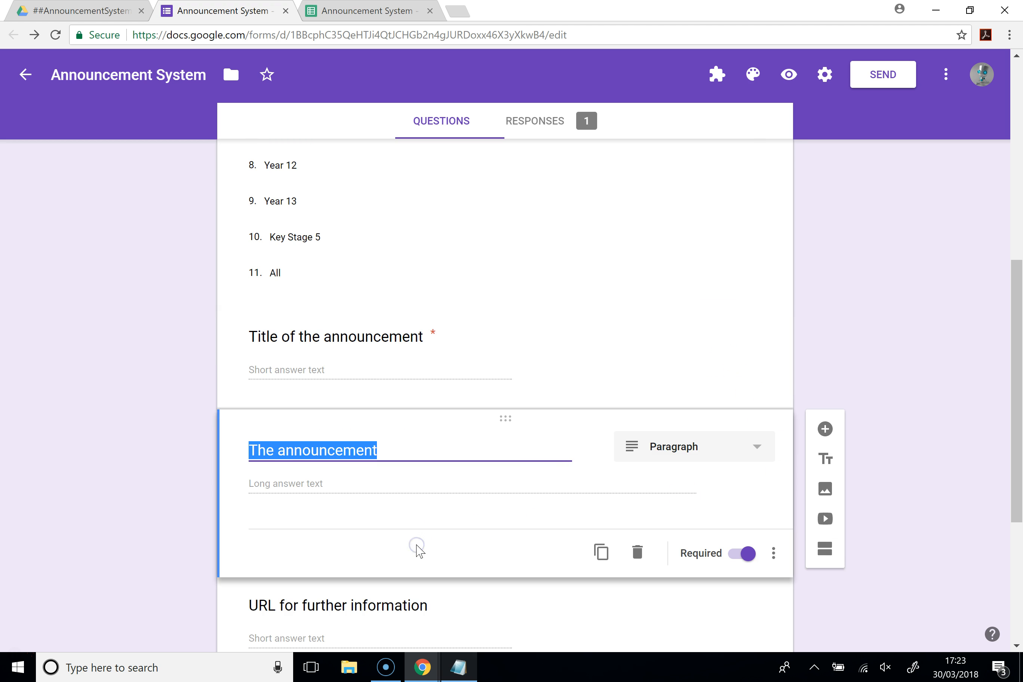
{"action": "scroll", "coordinate": [440, 509], "scroll_direction": "down", "scroll_amount": 2}
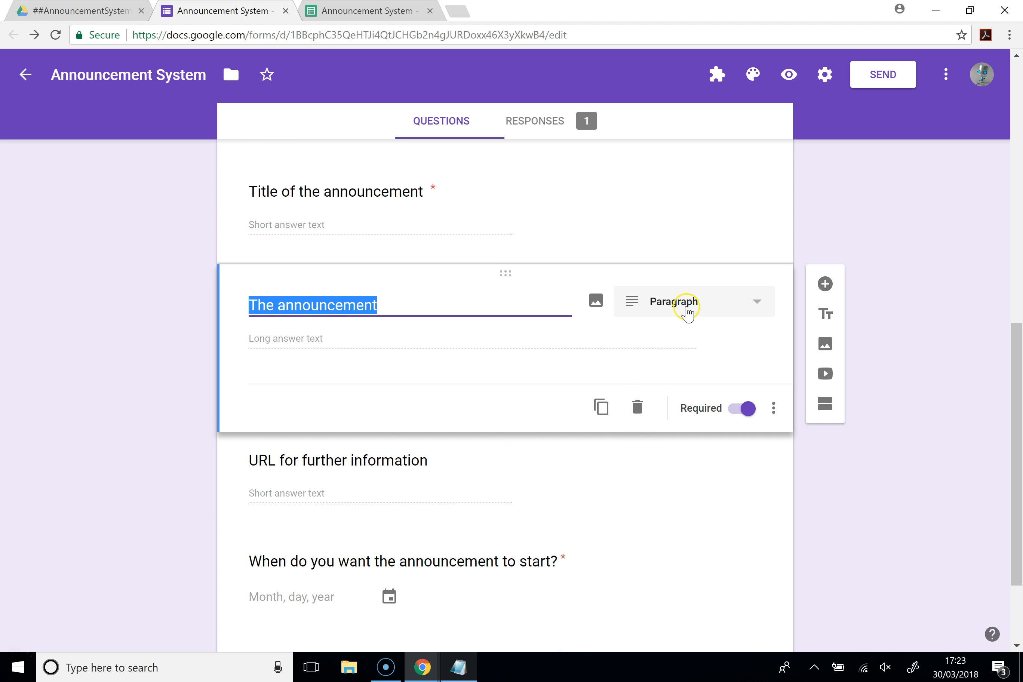
{"action": "scroll", "coordinate": [571, 472], "scroll_direction": "down", "scroll_amount": 2}
{"action": "left_click", "coordinate": [327, 393]}
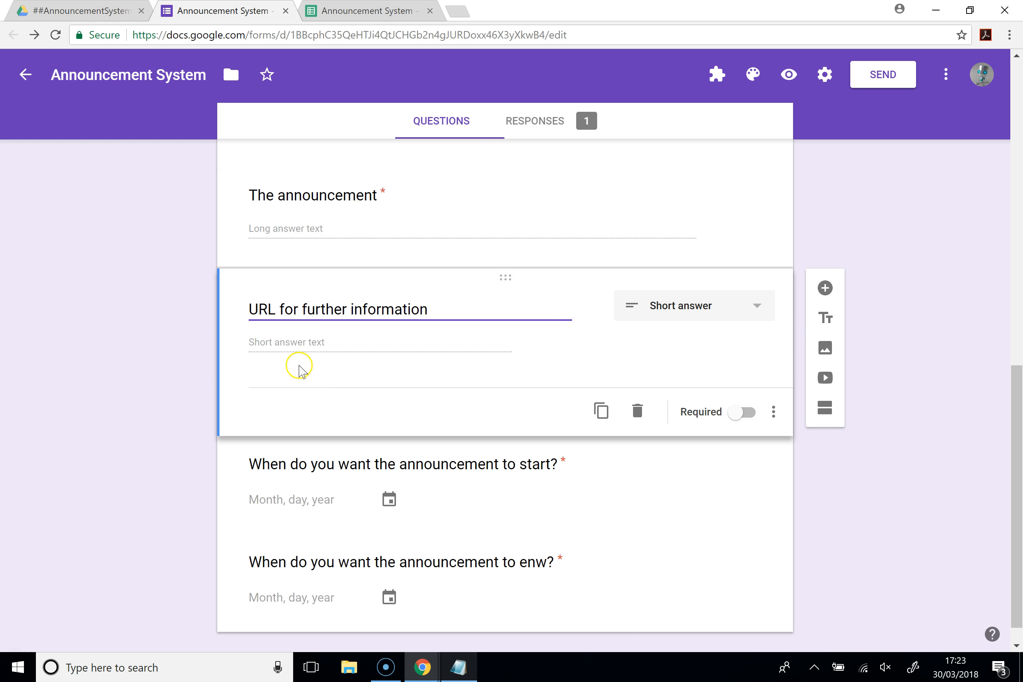
{"action": "left_click", "coordinate": [278, 347]}
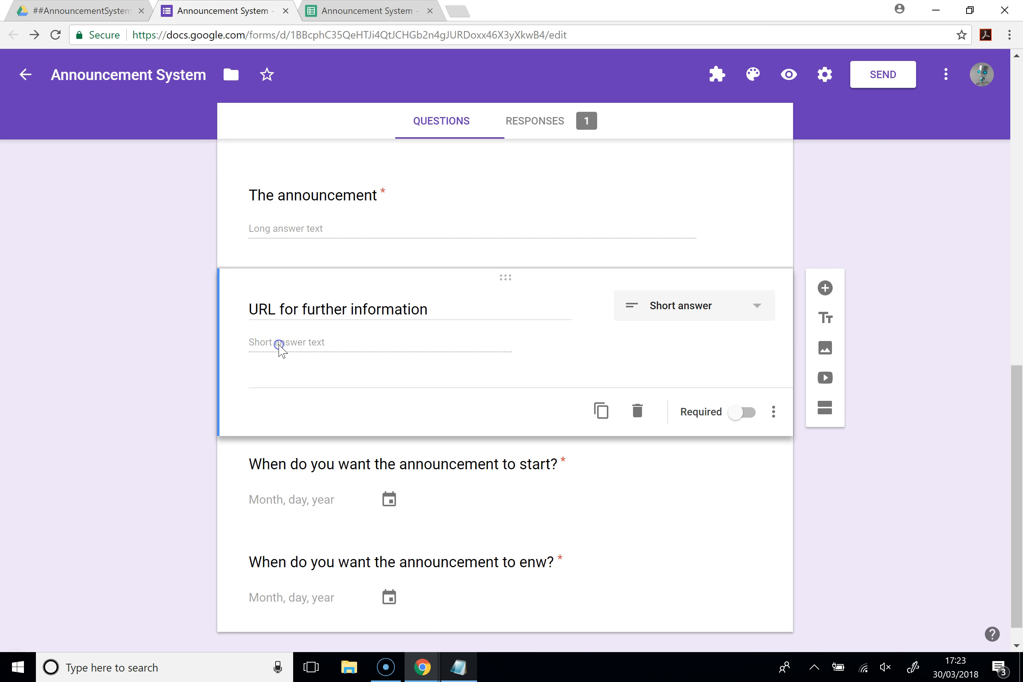
{"action": "left_click", "coordinate": [774, 411]}
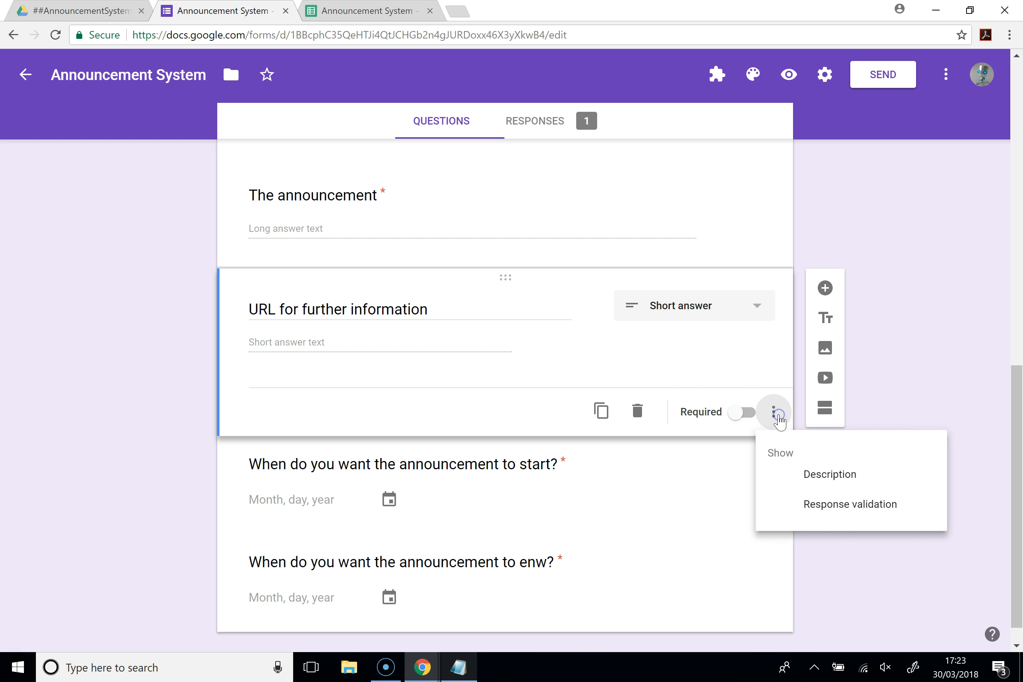
{"action": "left_click", "coordinate": [822, 484]}
{"action": "type", "text": "If you want to have a URL"}
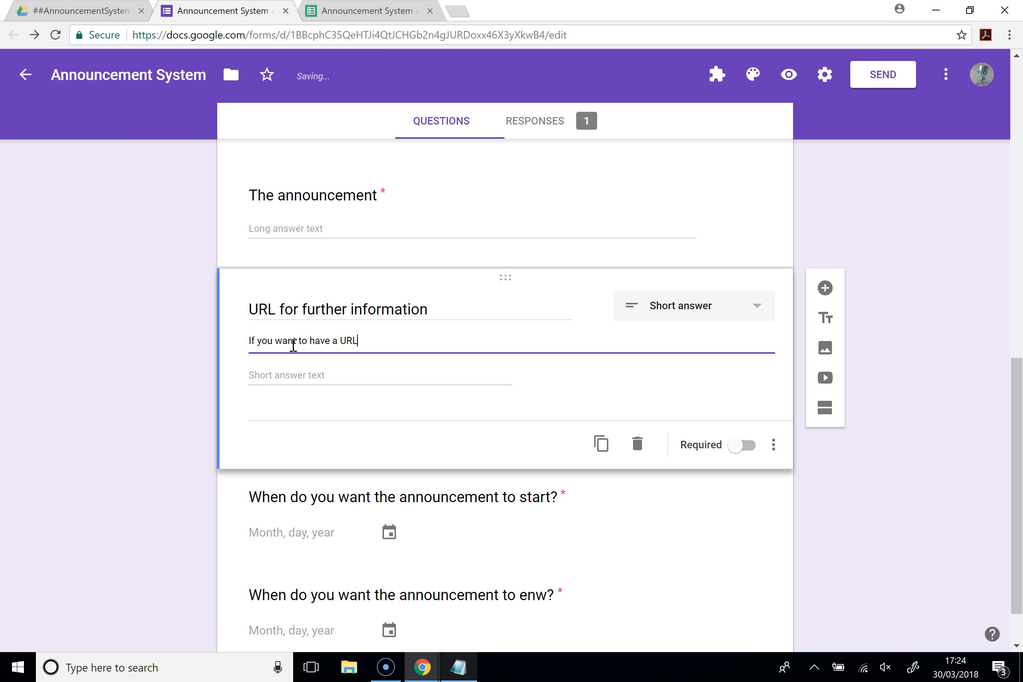
{"action": "type", "text": "that is cli"}
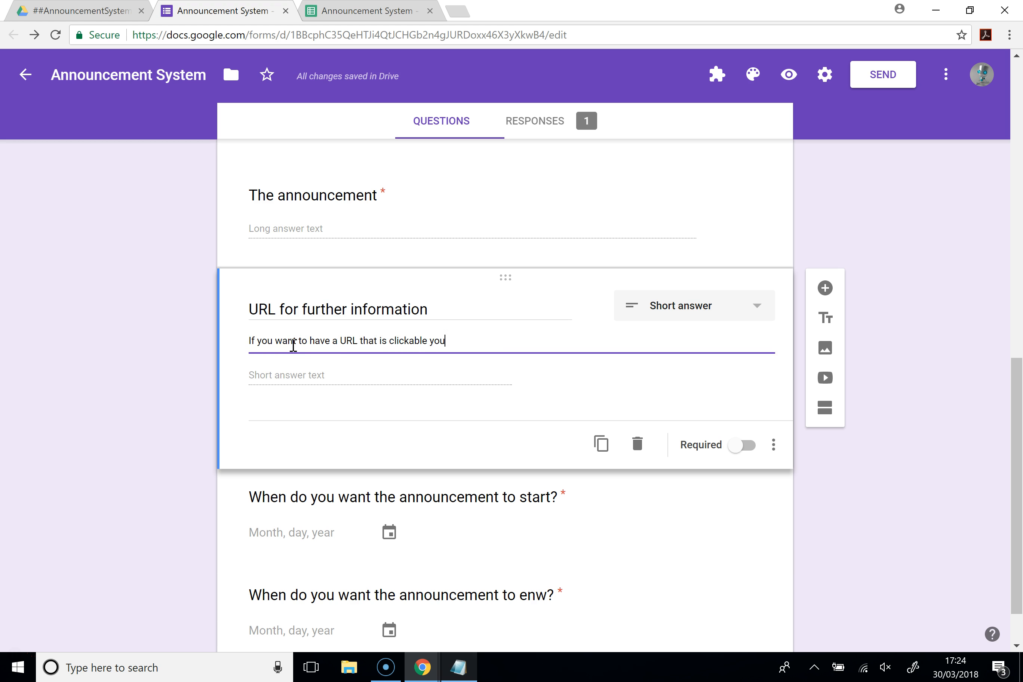
{"action": "type", "text": "ckabl"}
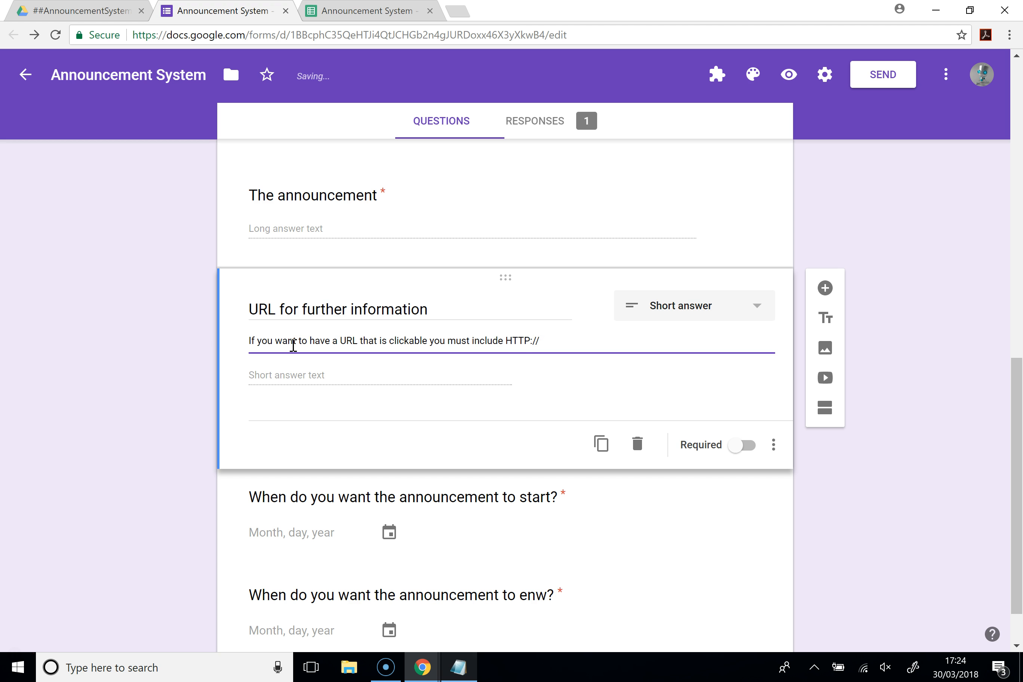
{"action": "type", "text": "e www."}
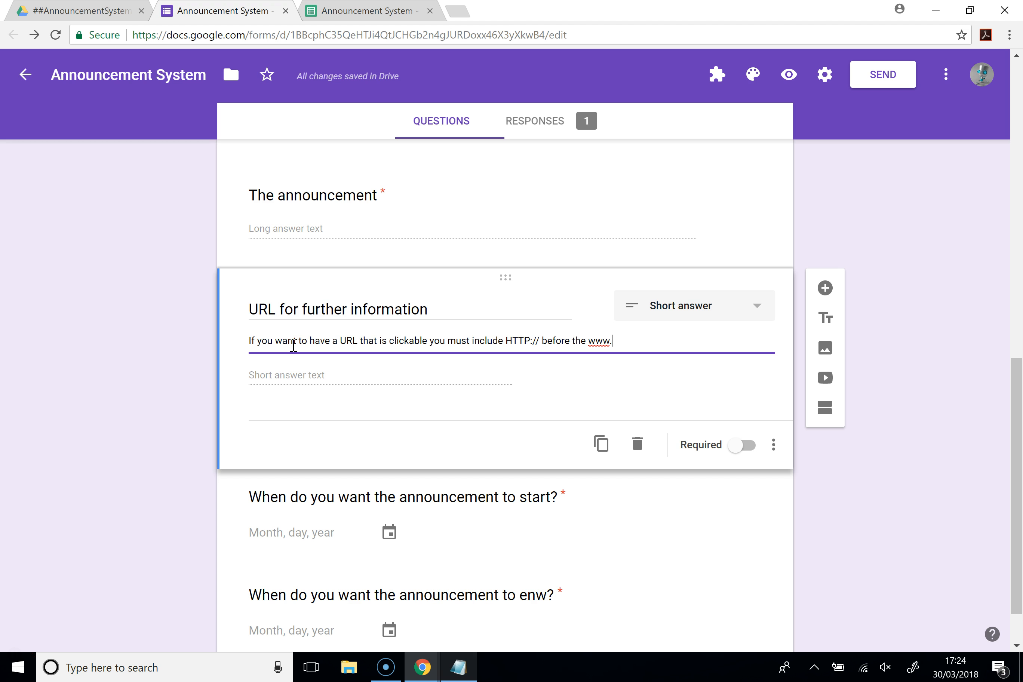
- Correct the misspelled last word of the final date question so it reads "When do you want the announcement to end?"
{"action": "scroll", "coordinate": [293, 346], "scroll_direction": "down", "scroll_amount": 1}
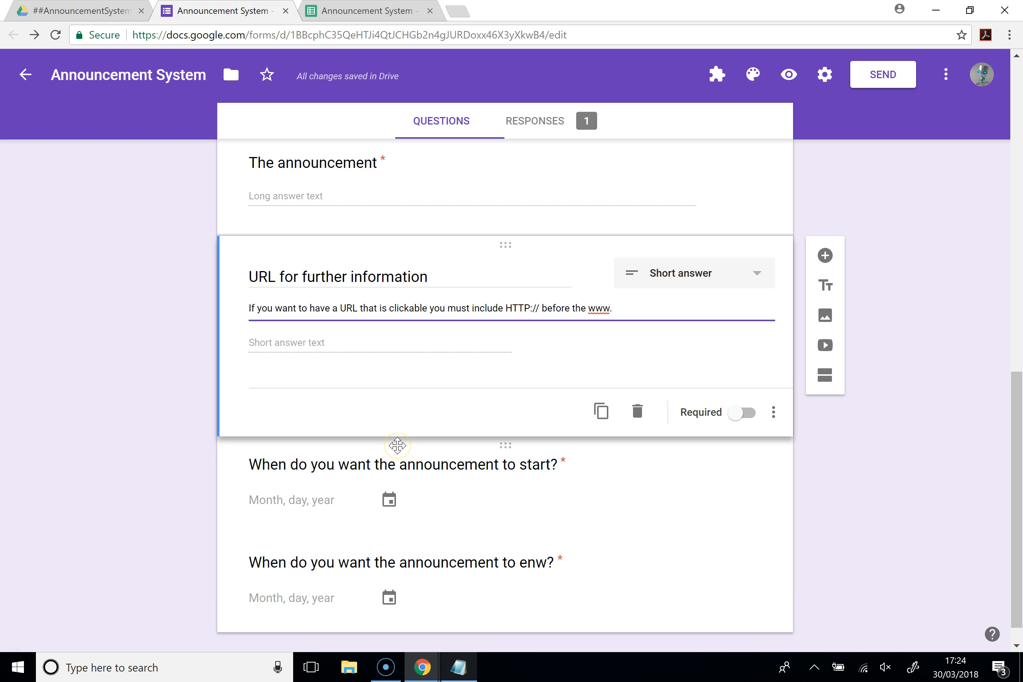
{"action": "left_click", "coordinate": [501, 500]}
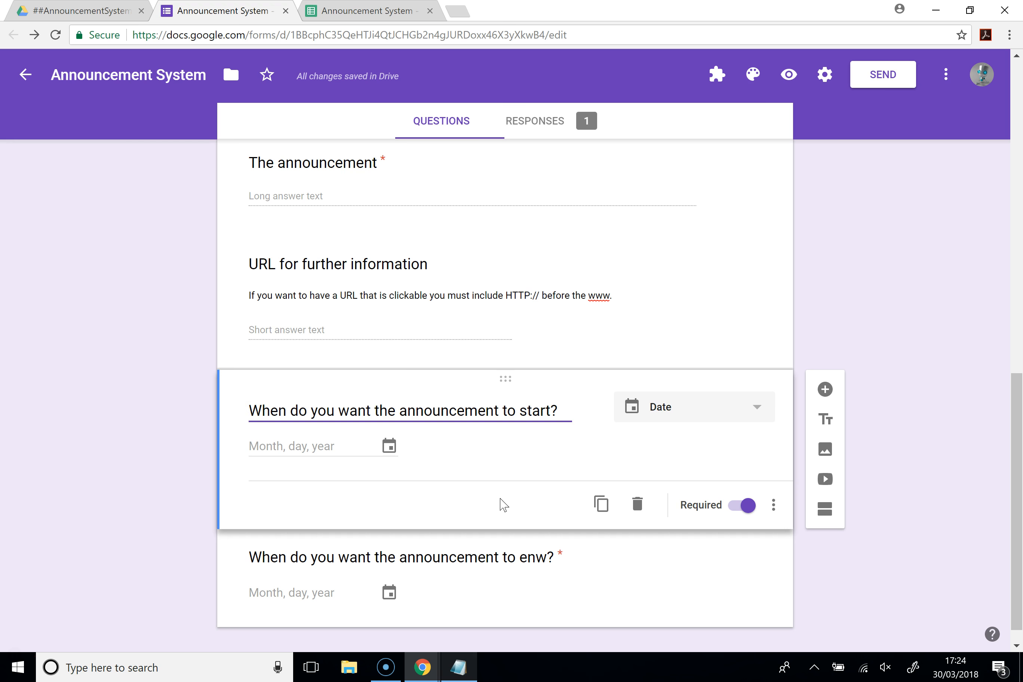
{"action": "left_click", "coordinate": [480, 556]}
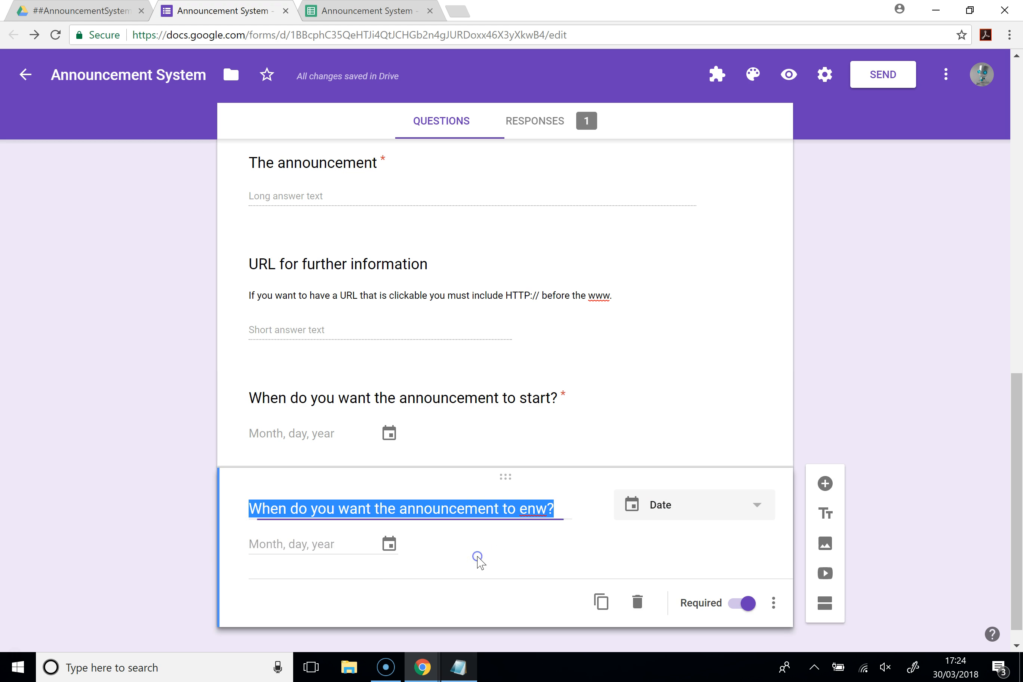
{"action": "left_click", "coordinate": [483, 409]}
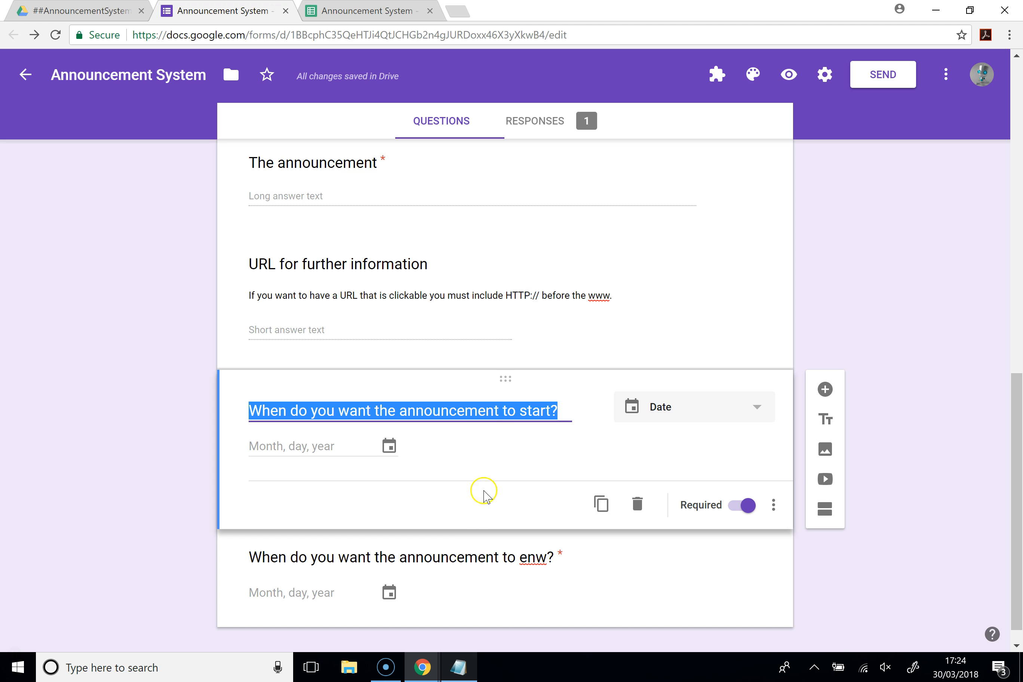
{"action": "left_click", "coordinate": [479, 558]}
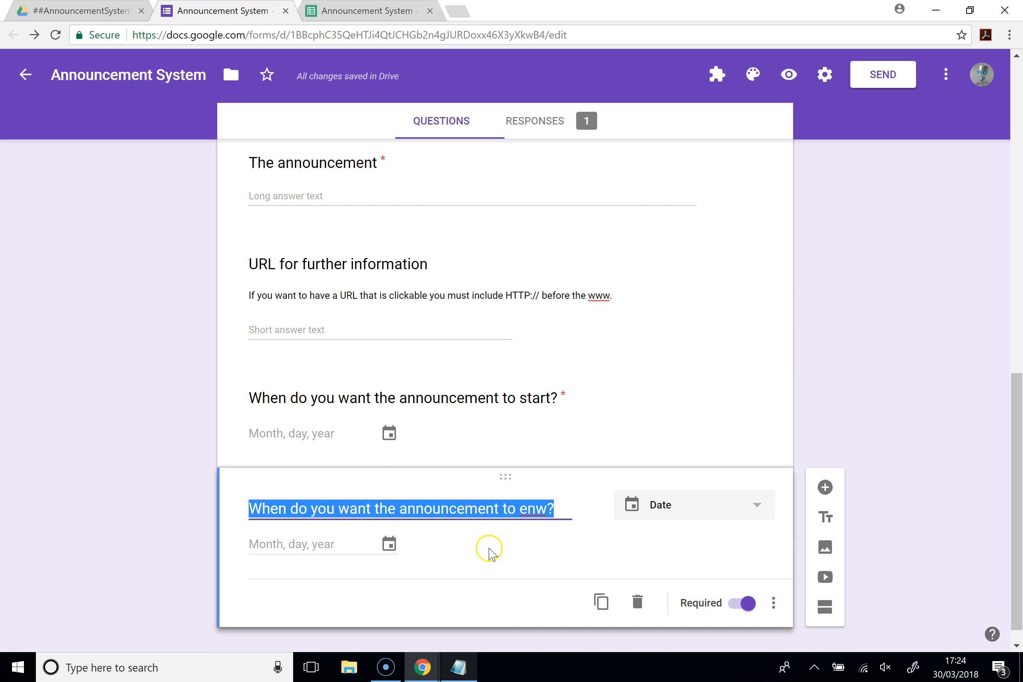
{"action": "left_click", "coordinate": [546, 511]}
{"action": "type", "text": "d"}
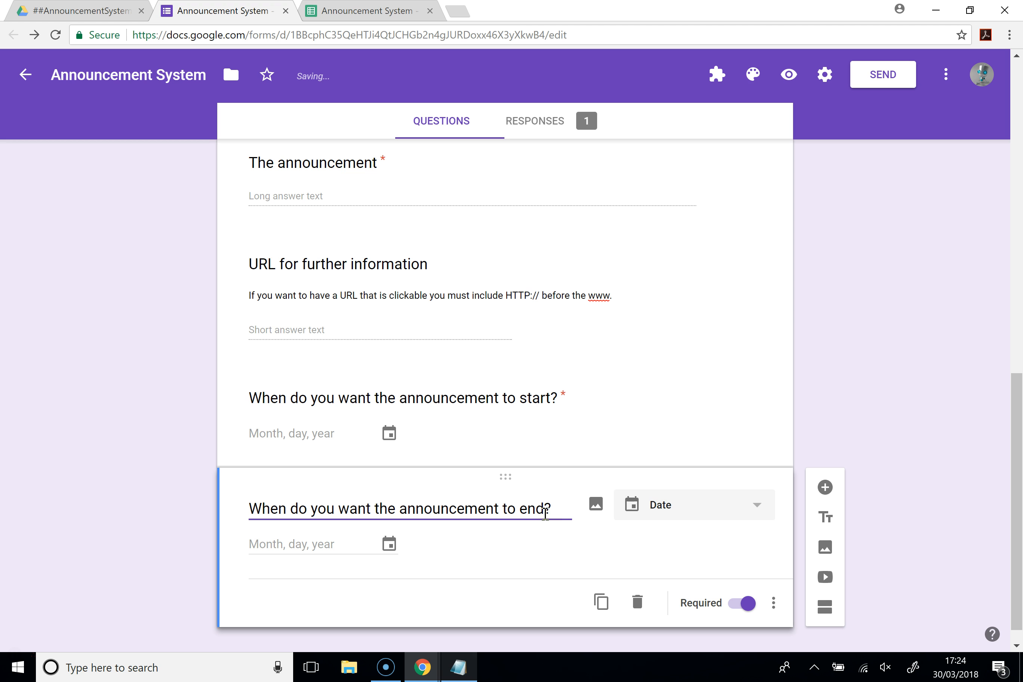
{"action": "left_click", "coordinate": [723, 449]}
{"action": "left_click", "coordinate": [722, 598]}
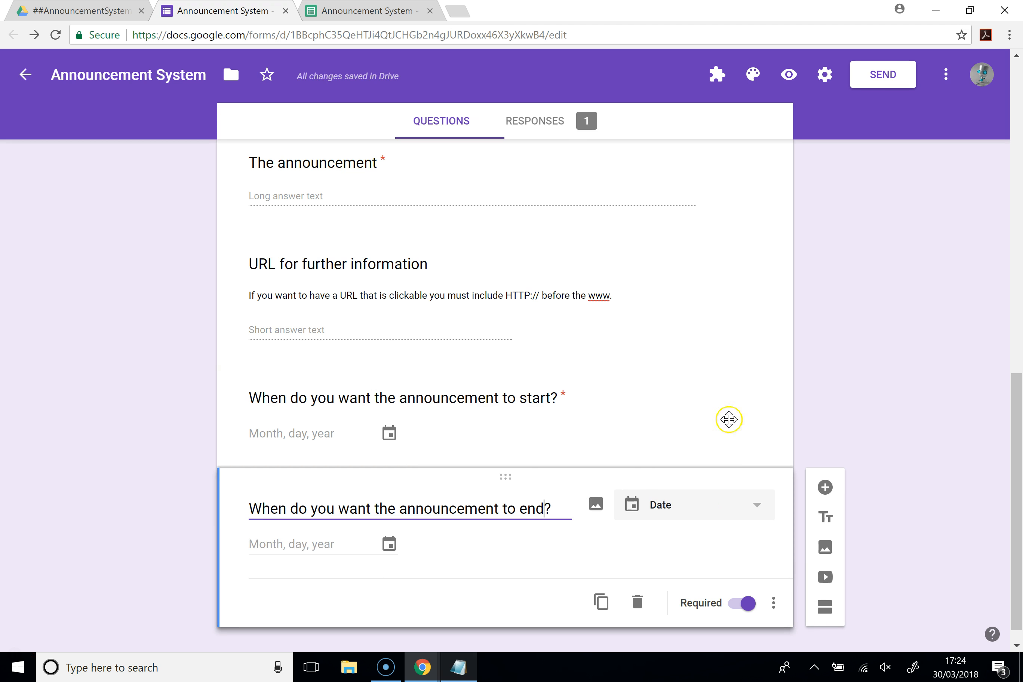
- Open a preview of the Announcement System form
{"action": "scroll", "coordinate": [745, 361], "scroll_direction": "up", "scroll_amount": 7}
{"action": "scroll", "coordinate": [745, 346], "scroll_direction": "up", "scroll_amount": 4}
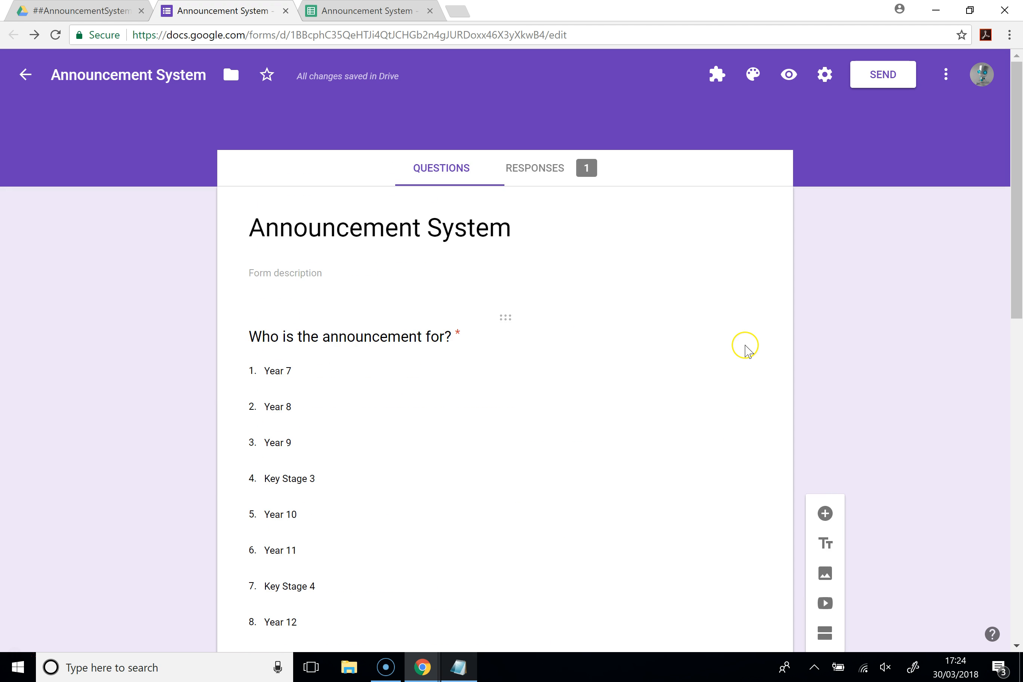
{"action": "left_click", "coordinate": [789, 74]}
{"action": "scroll", "coordinate": [614, 346], "scroll_direction": "down", "scroll_amount": 1}
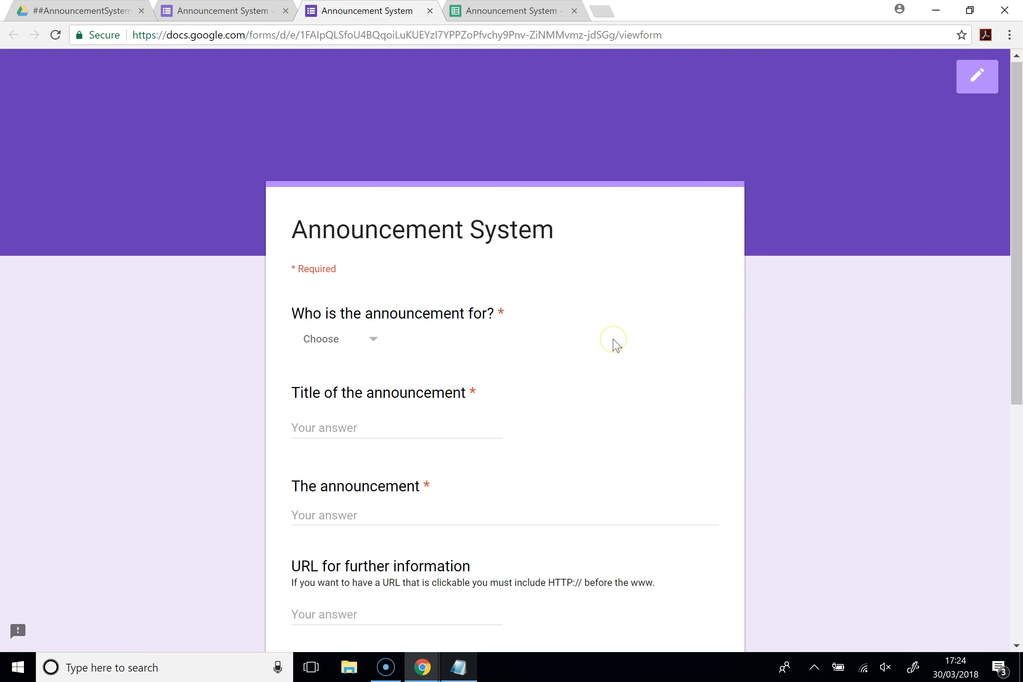
- Choose Year 8 as the announcement's audience and enter "Test 1" as its title
{"action": "left_click", "coordinate": [374, 280]}
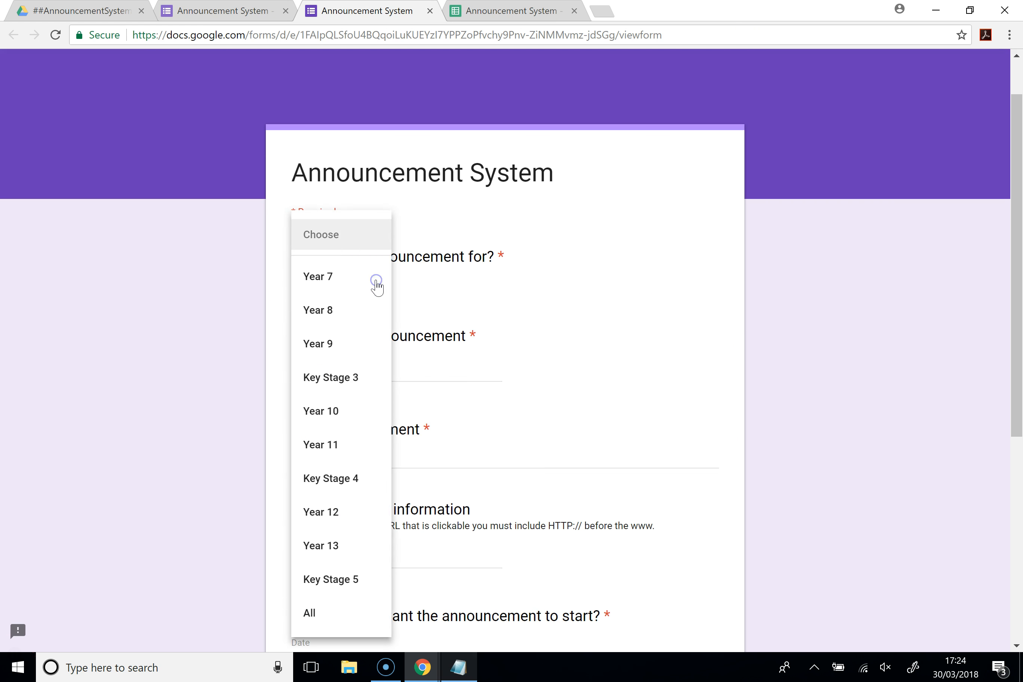
{"action": "left_click", "coordinate": [333, 313]}
{"action": "left_click", "coordinate": [331, 362]}
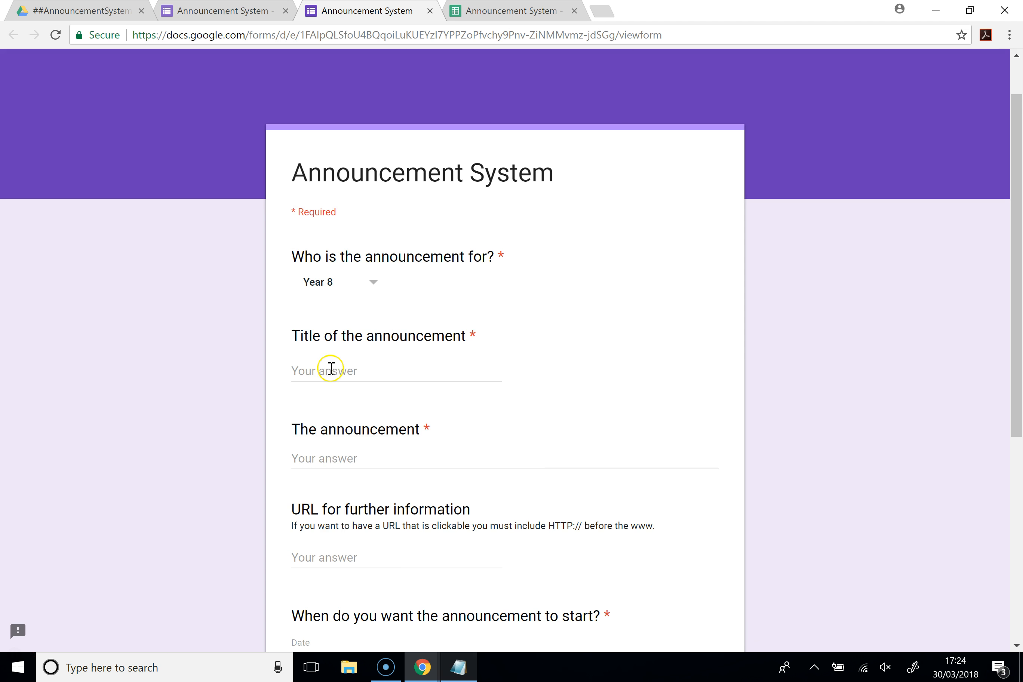
{"action": "type", "text": "Test 1"}
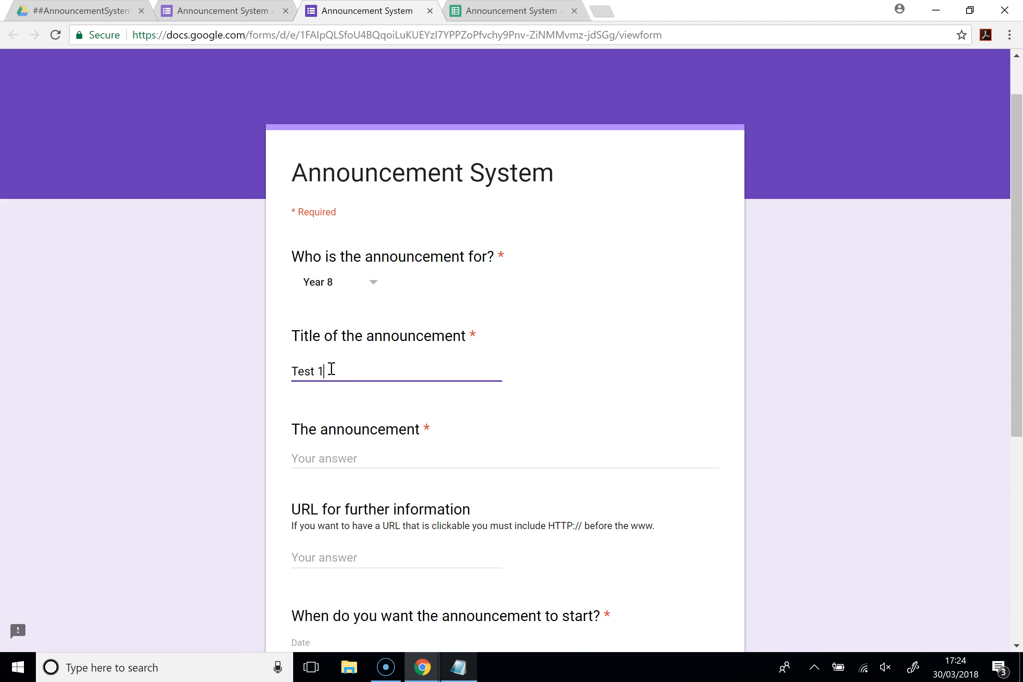
{"action": "left_click", "coordinate": [328, 464]}
{"action": "type", "text": "Thi is a test announcement"}
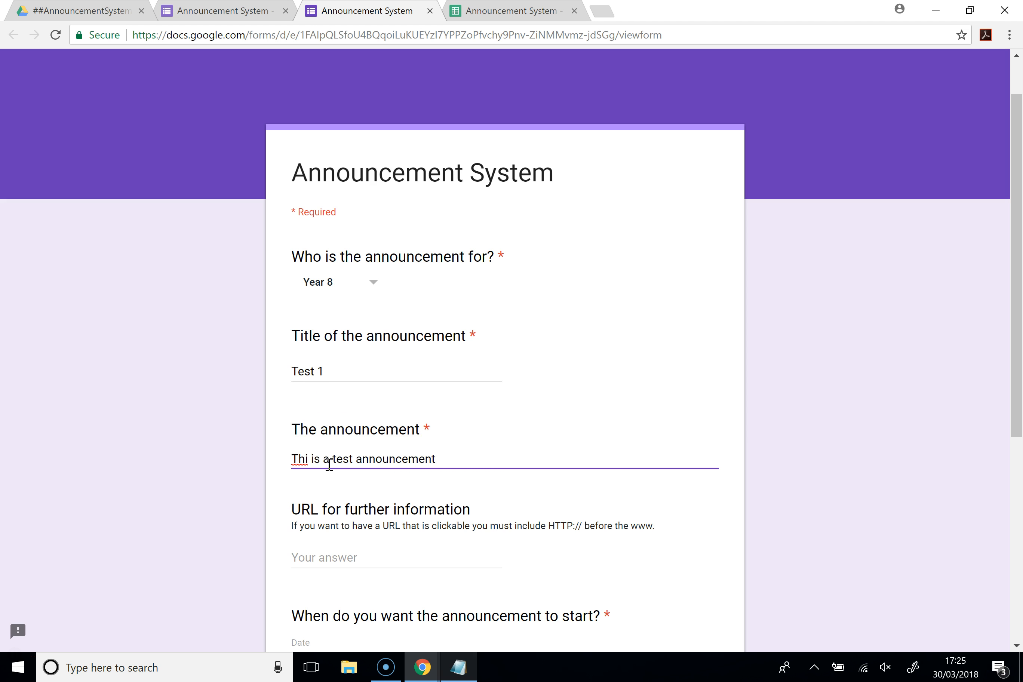
{"action": "left_click", "coordinate": [309, 460]}
{"action": "type", "text": "s"}
{"action": "left_click", "coordinate": [321, 566]}
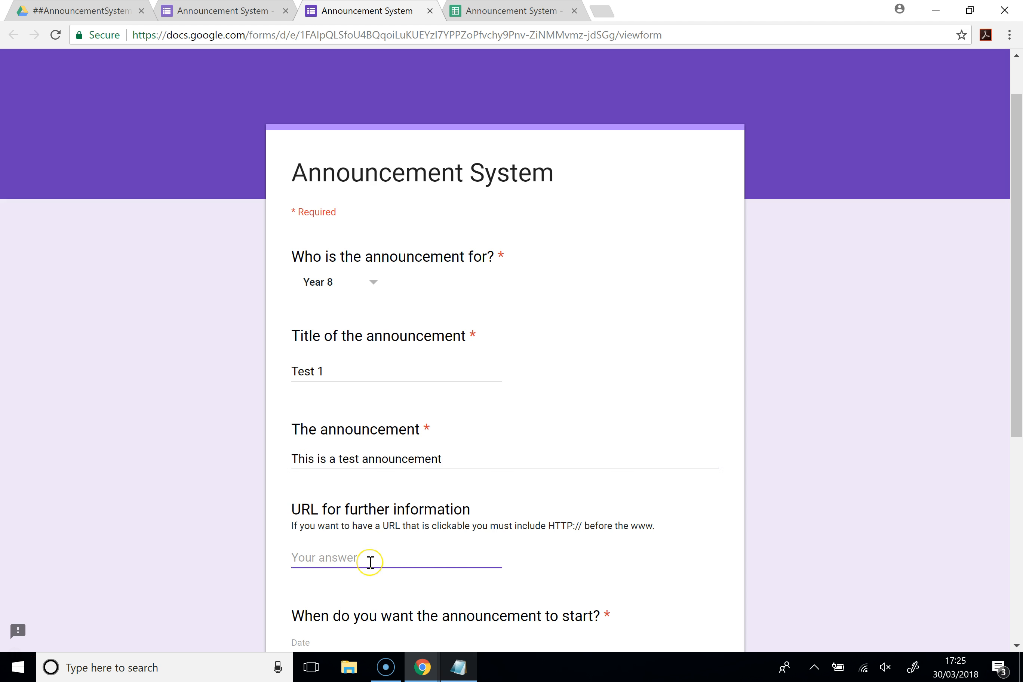
{"action": "type", "text": "HTTP://www.bbc.co.uk"}
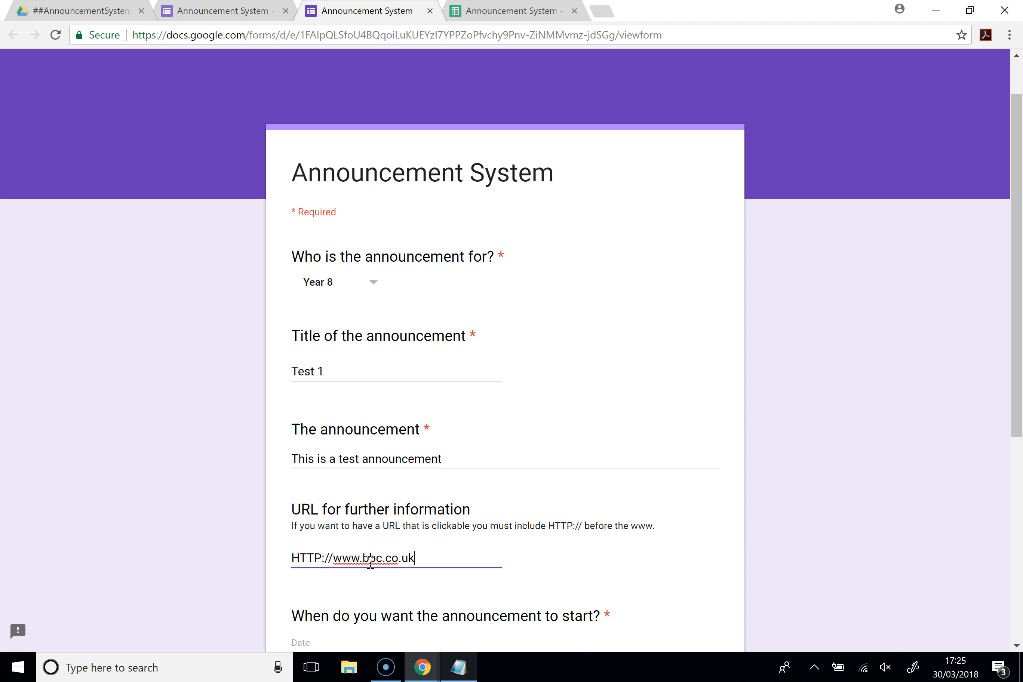
- Set the announcement's start date to 16/04/2018
{"action": "scroll", "coordinate": [370, 564], "scroll_direction": "down", "scroll_amount": 3}
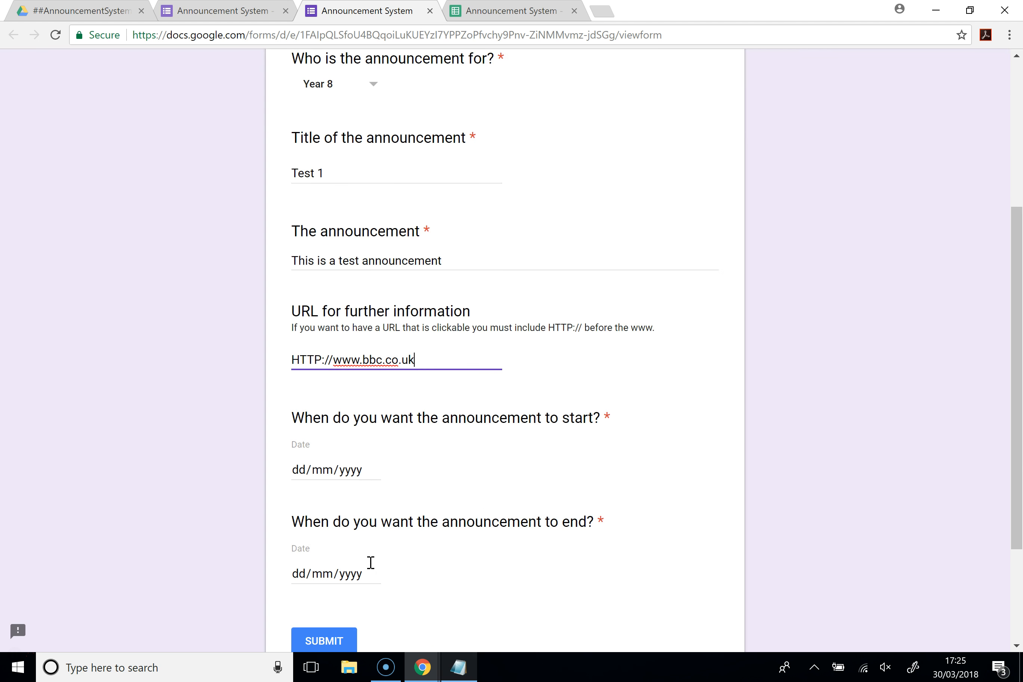
{"action": "left_click", "coordinate": [297, 468]}
{"action": "left_click", "coordinate": [372, 469]}
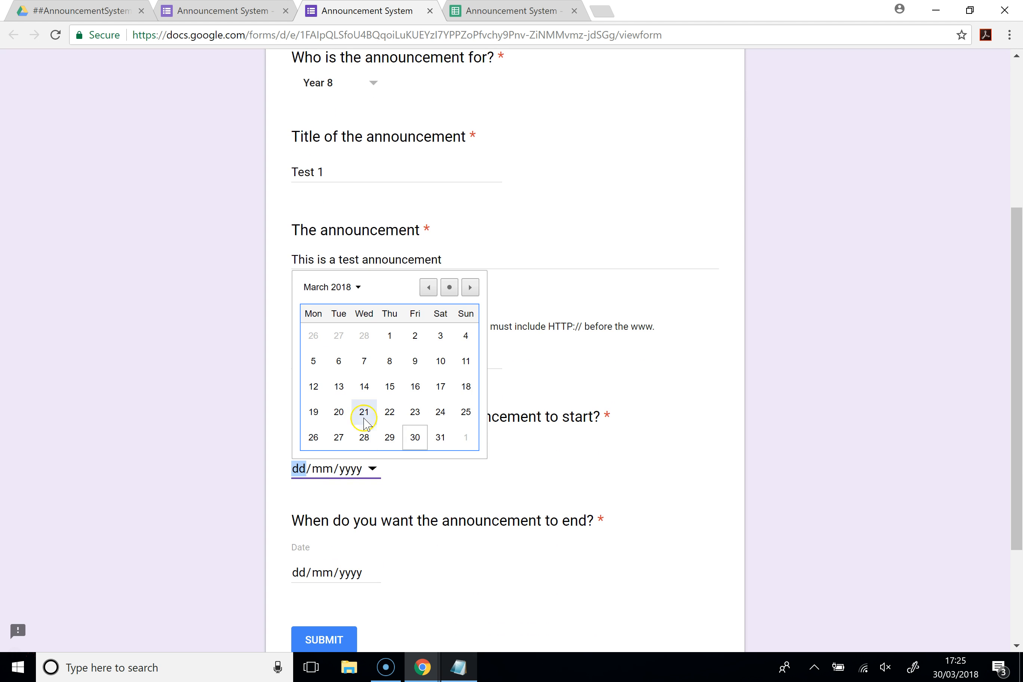
{"action": "left_click", "coordinate": [470, 289]}
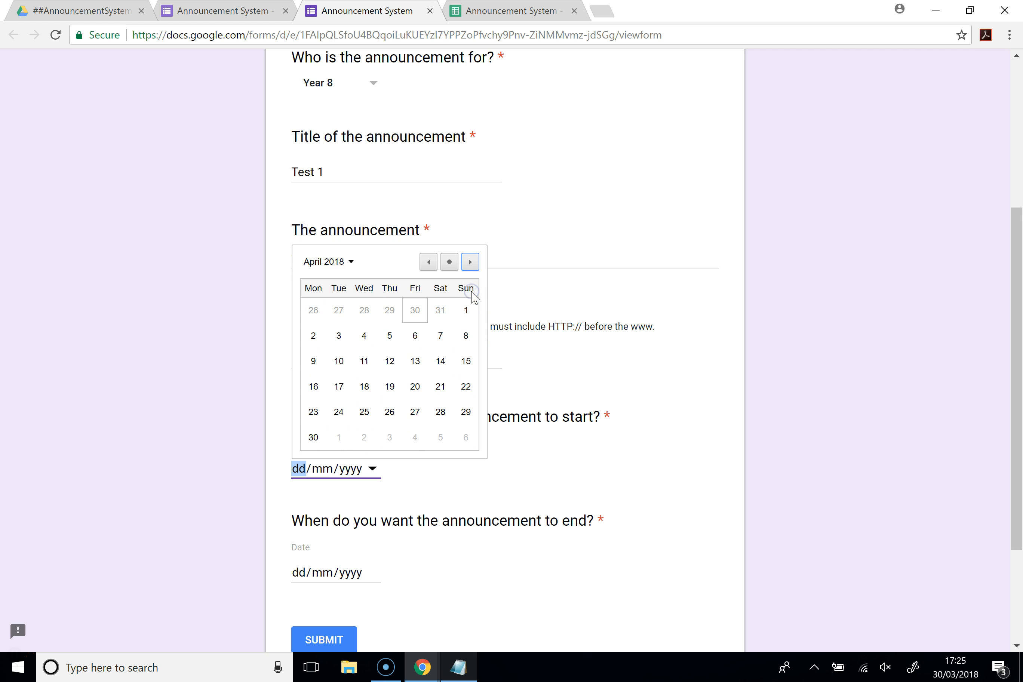
{"action": "left_click", "coordinate": [312, 386]}
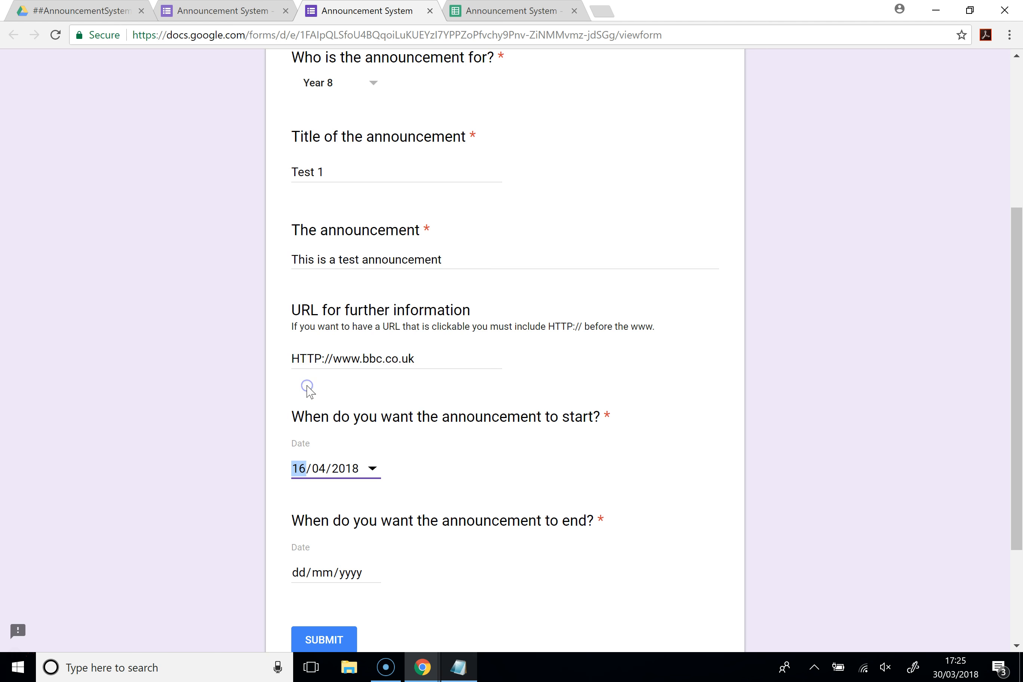
- Set the announcement's end date to 25/04/2018 and submit the form response
{"action": "left_click", "coordinate": [346, 574]}
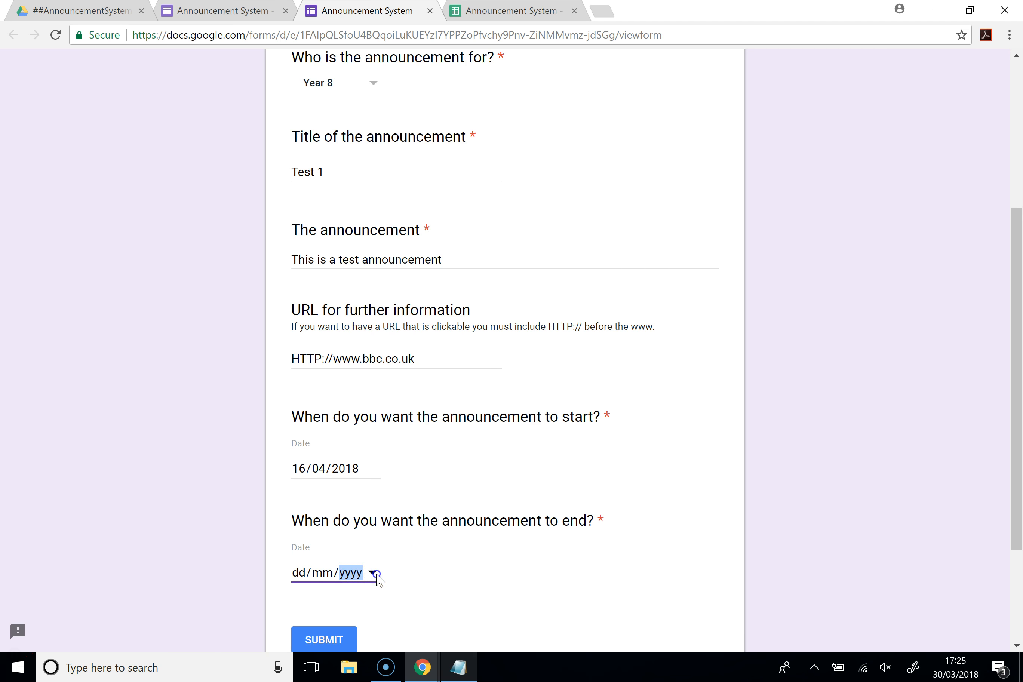
{"action": "left_click", "coordinate": [373, 574]}
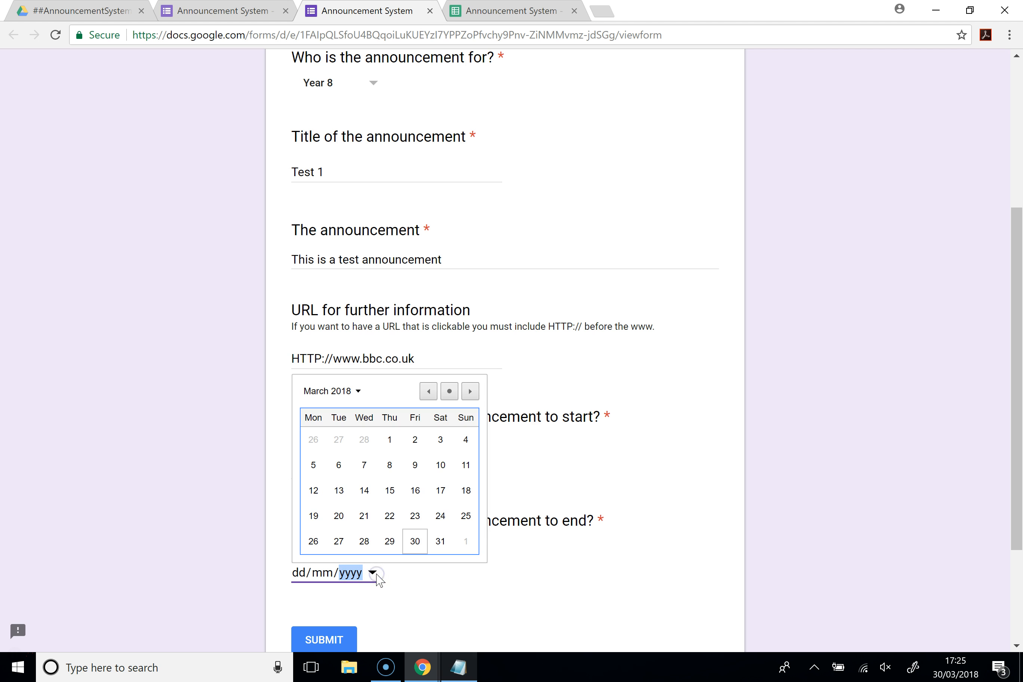
{"action": "left_click", "coordinate": [471, 392]}
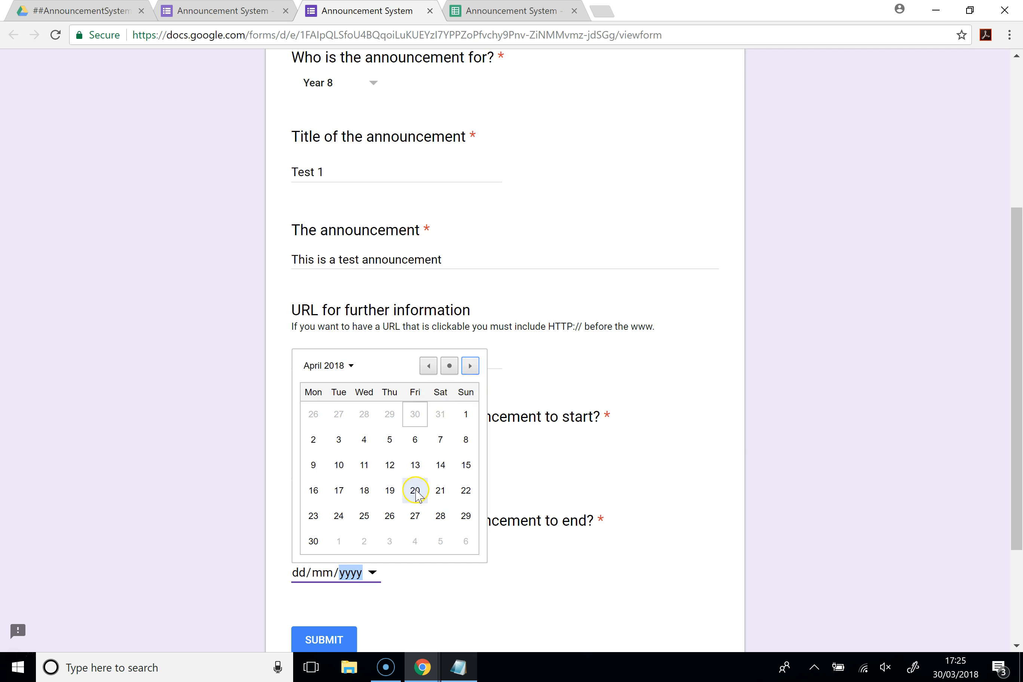
{"action": "left_click", "coordinate": [369, 517]}
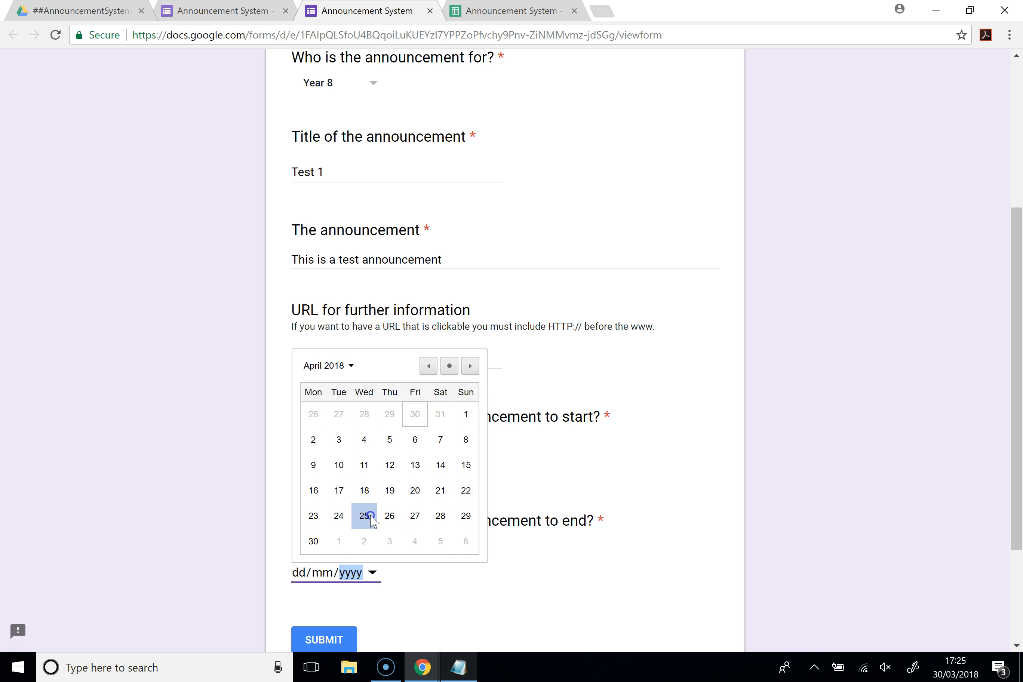
{"action": "left_click", "coordinate": [325, 642]}
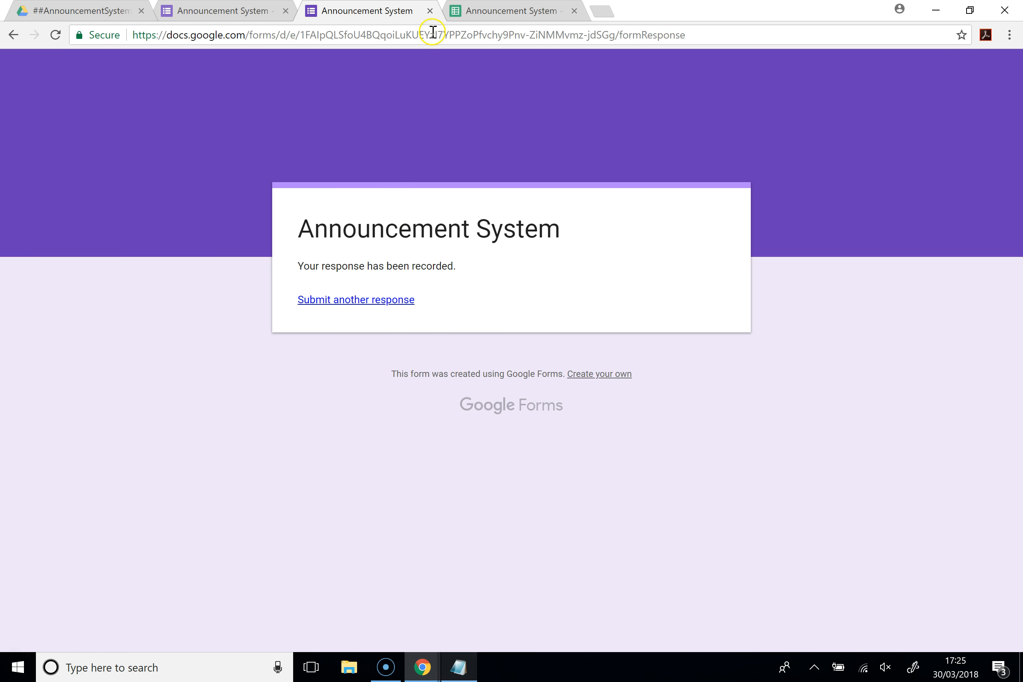
- Close the form preview and look through the summary of responses in the form editor
{"action": "left_click", "coordinate": [429, 10]}
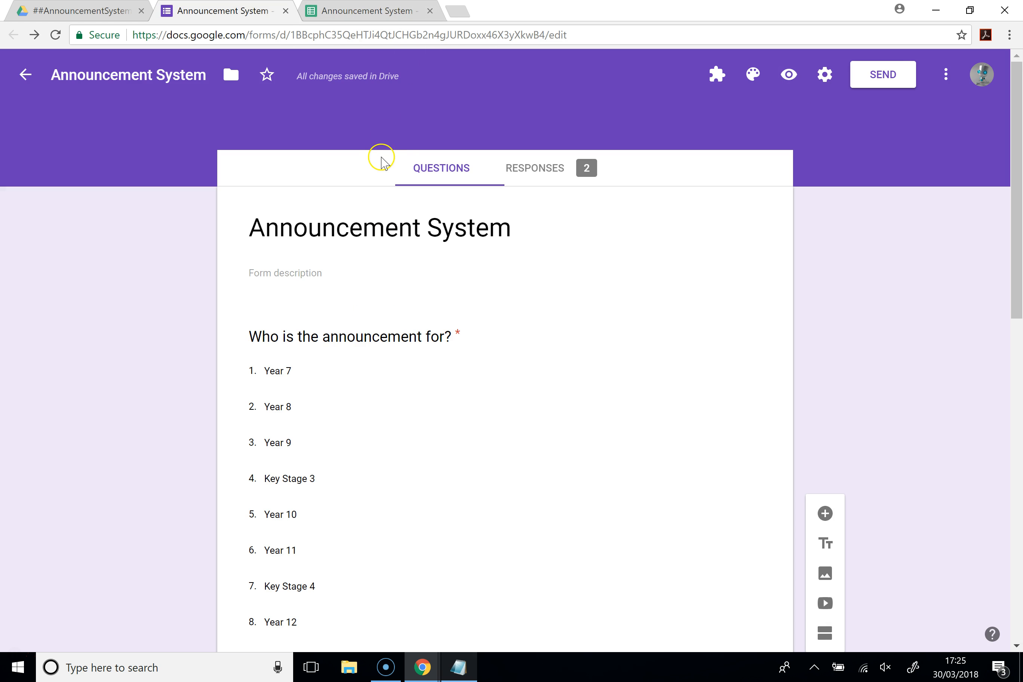
{"action": "left_click", "coordinate": [538, 171]}
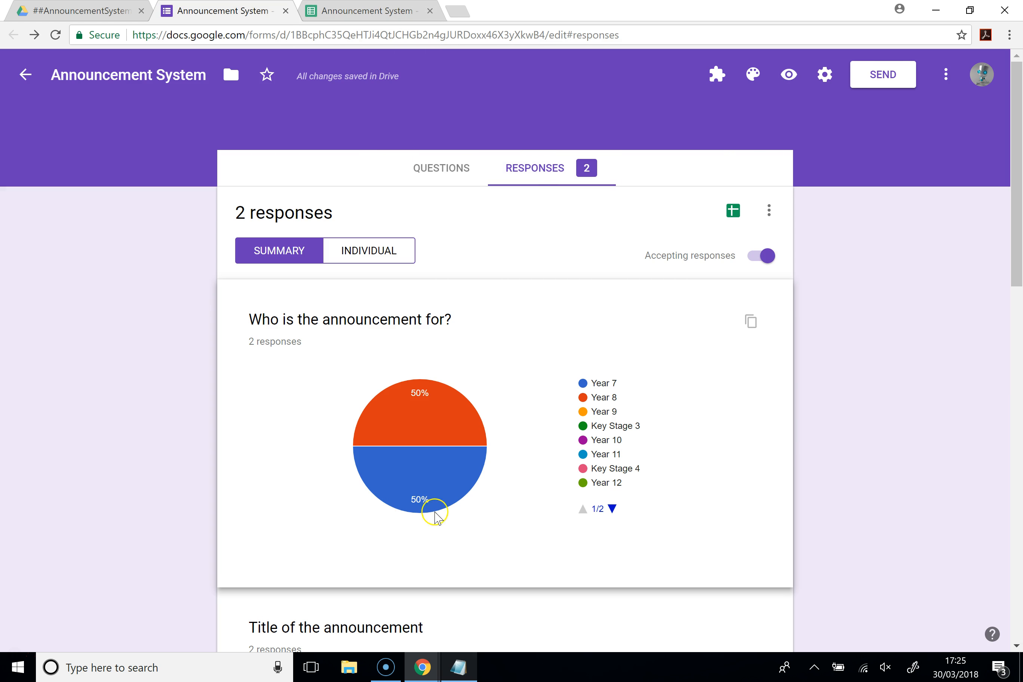
{"action": "scroll", "coordinate": [475, 356], "scroll_direction": "down", "scroll_amount": 5}
{"action": "scroll", "coordinate": [476, 356], "scroll_direction": "up", "scroll_amount": 5}
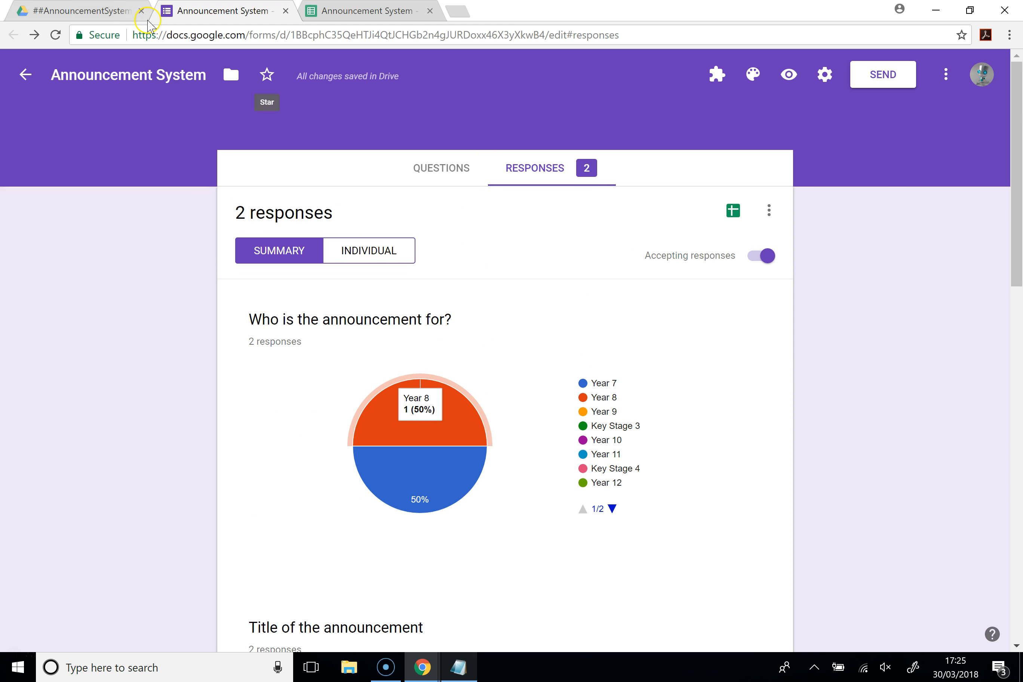
- Look at the Announcement System form and its linked spreadsheet in the ##AnnouncementSystem Drive folder
{"action": "left_click", "coordinate": [95, 11]}
{"action": "left_click", "coordinate": [281, 241]}
{"action": "left_click", "coordinate": [283, 207]}
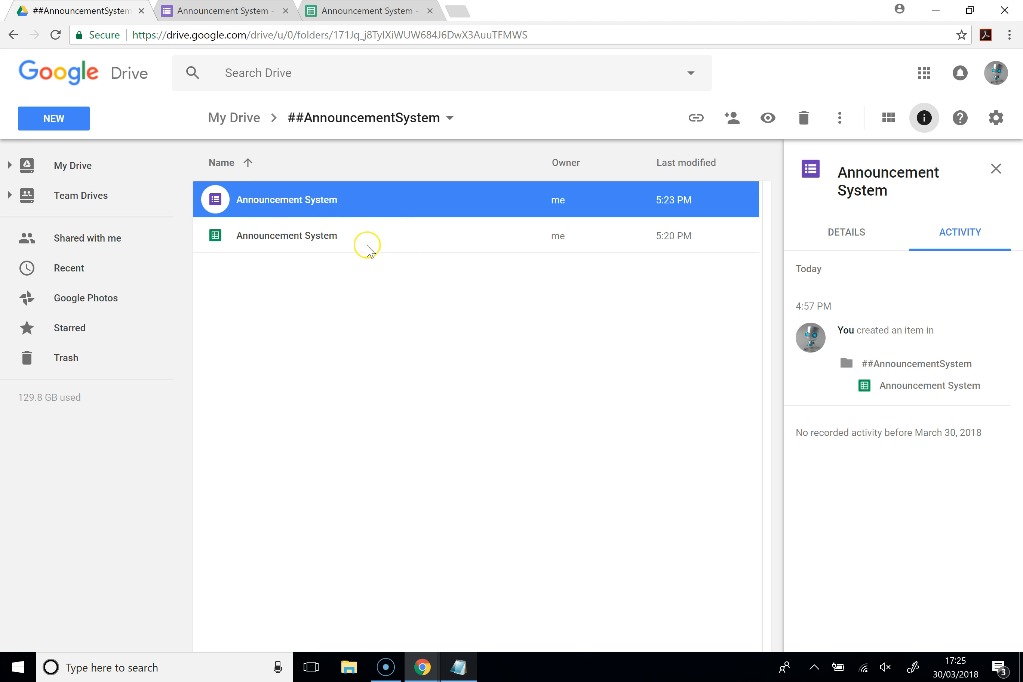
- Switch to the Announcement System spreadsheet and add a blank sheet after Form Responses 1
{"action": "left_click", "coordinate": [380, 11]}
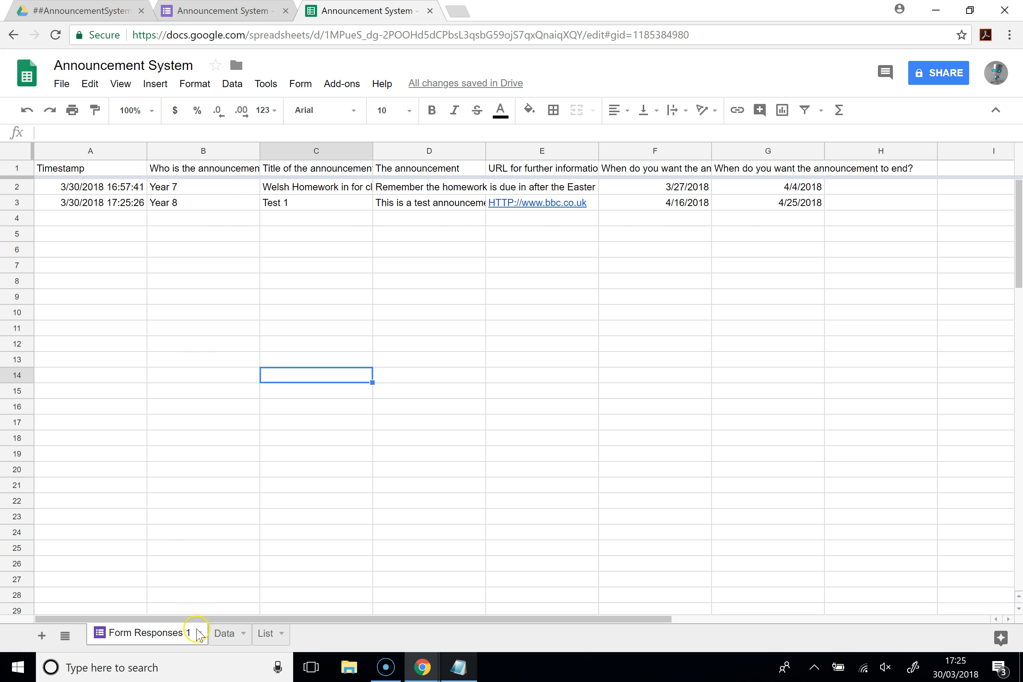
{"action": "left_click", "coordinate": [42, 636]}
{"action": "left_click", "coordinate": [240, 644]}
{"action": "double_click", "coordinate": [240, 643]}
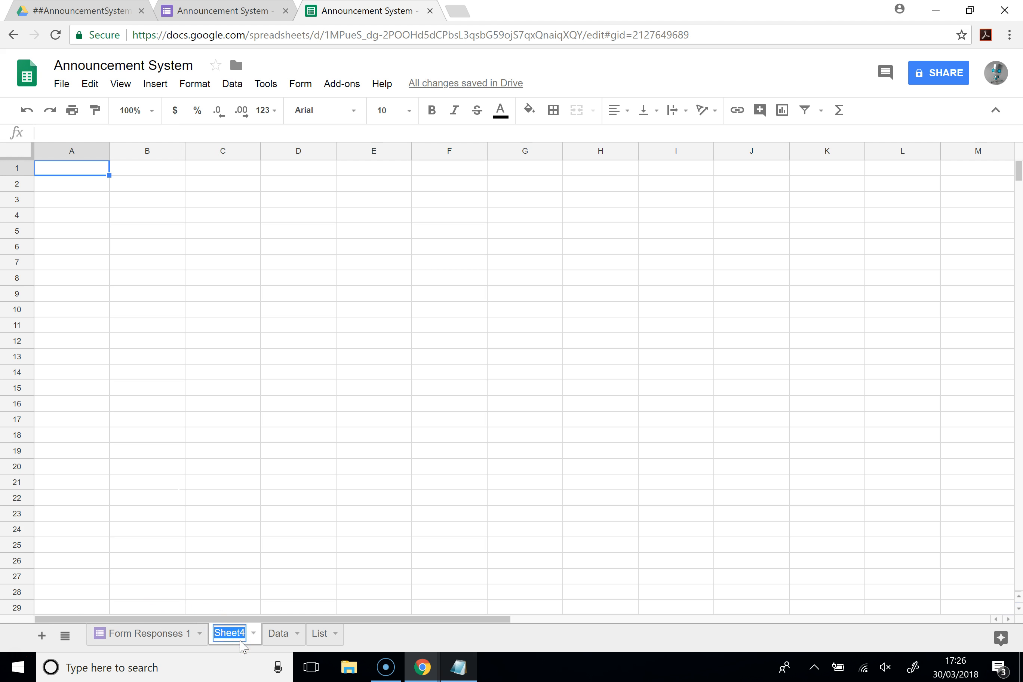
- Open the Data sheet and examine its header row and the formula in the yellow date cell A2
{"action": "left_click", "coordinate": [280, 642]}
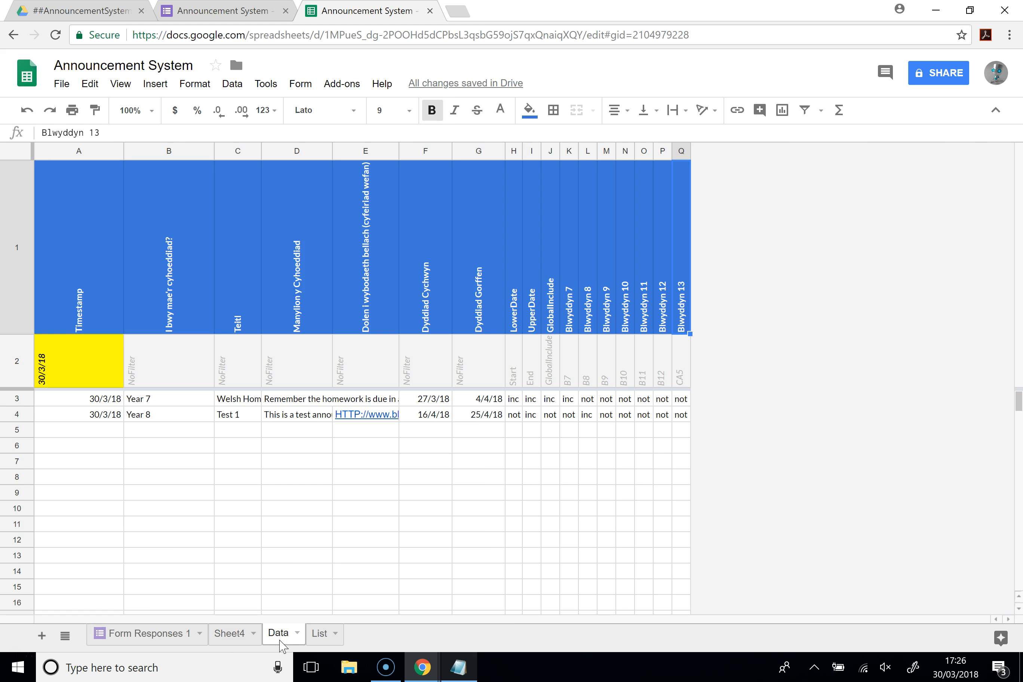
{"action": "left_click_drag", "start_coordinate": [80, 285], "coordinate": [688, 285]}
{"action": "left_click", "coordinate": [151, 257]}
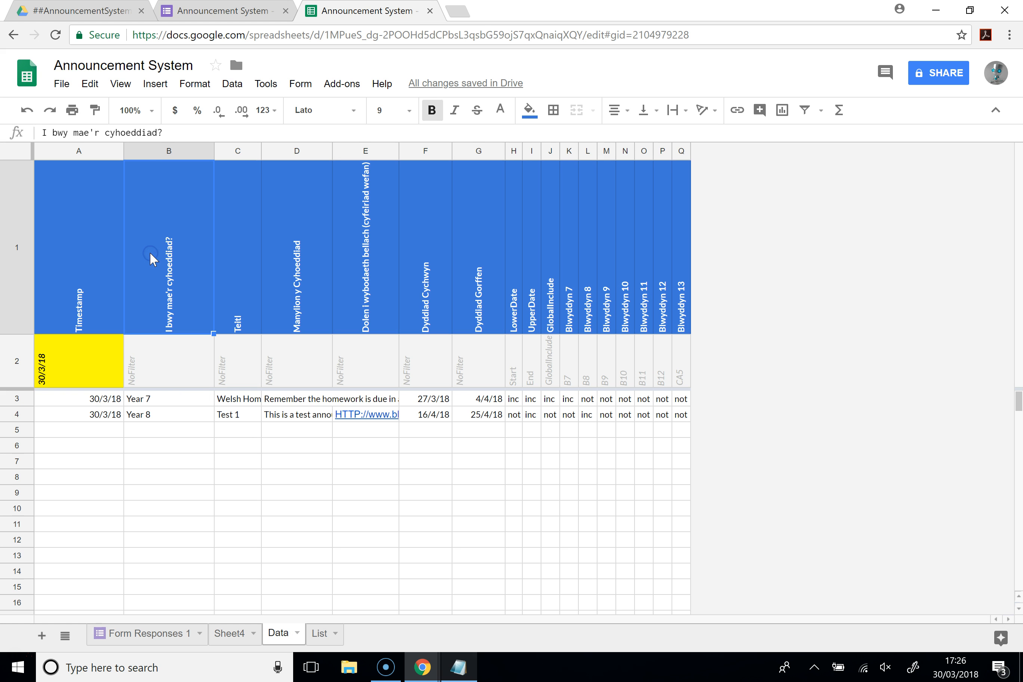
{"action": "left_click", "coordinate": [74, 358]}
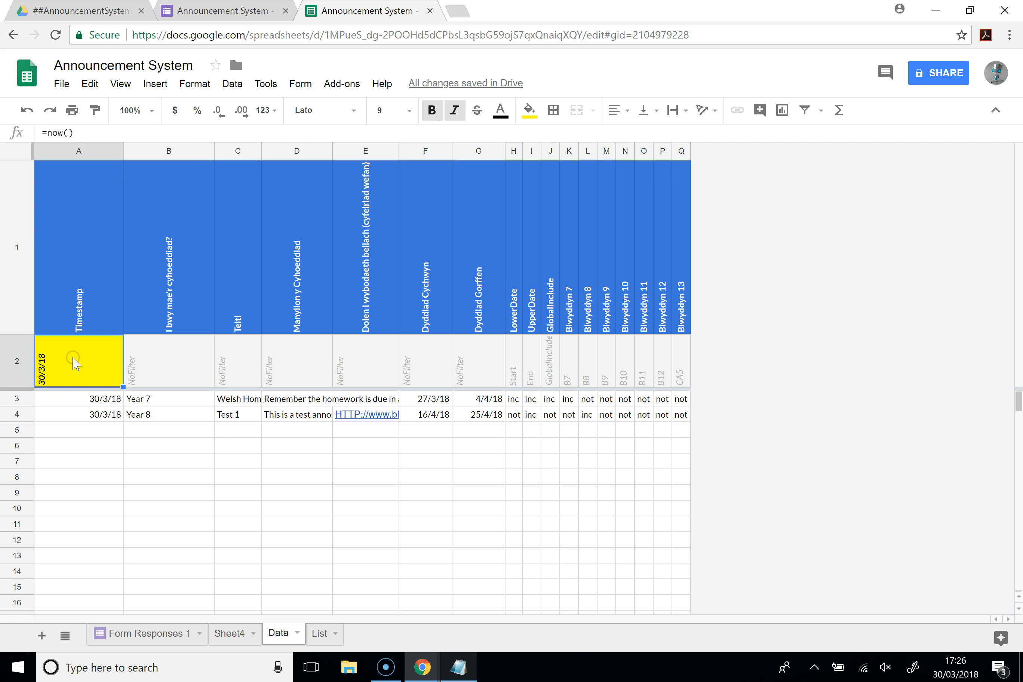
{"action": "left_click", "coordinate": [48, 132]}
- Review the number and date formats available for cell A2, including the 26/9/08 date format
{"action": "left_click", "coordinate": [190, 86]}
{"action": "mouse_move", "coordinate": [220, 110]}
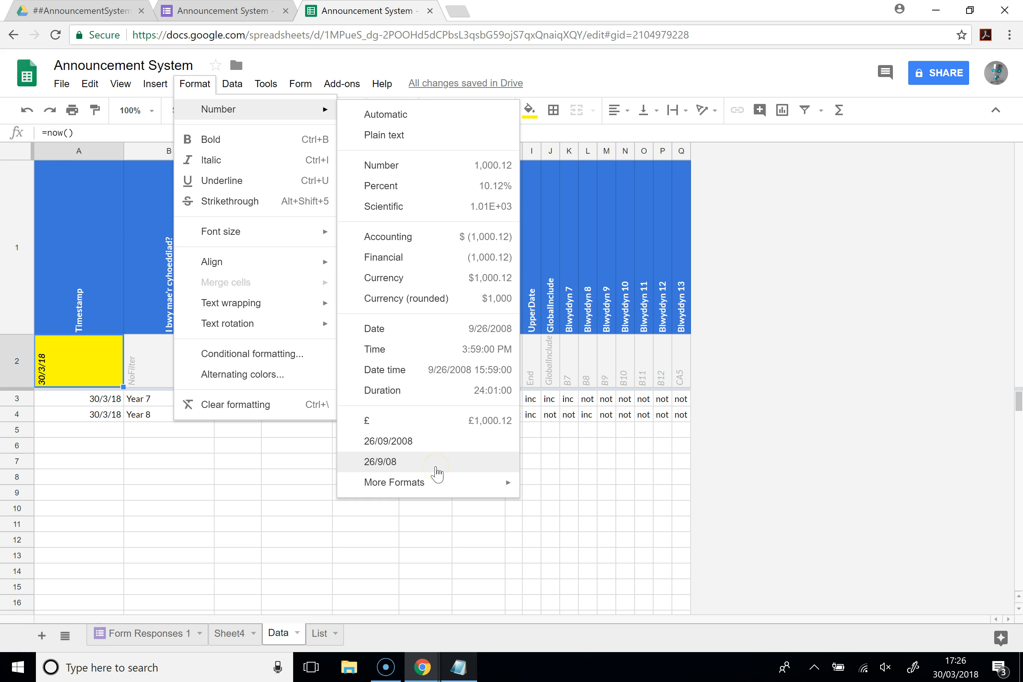
{"action": "left_click", "coordinate": [368, 466]}
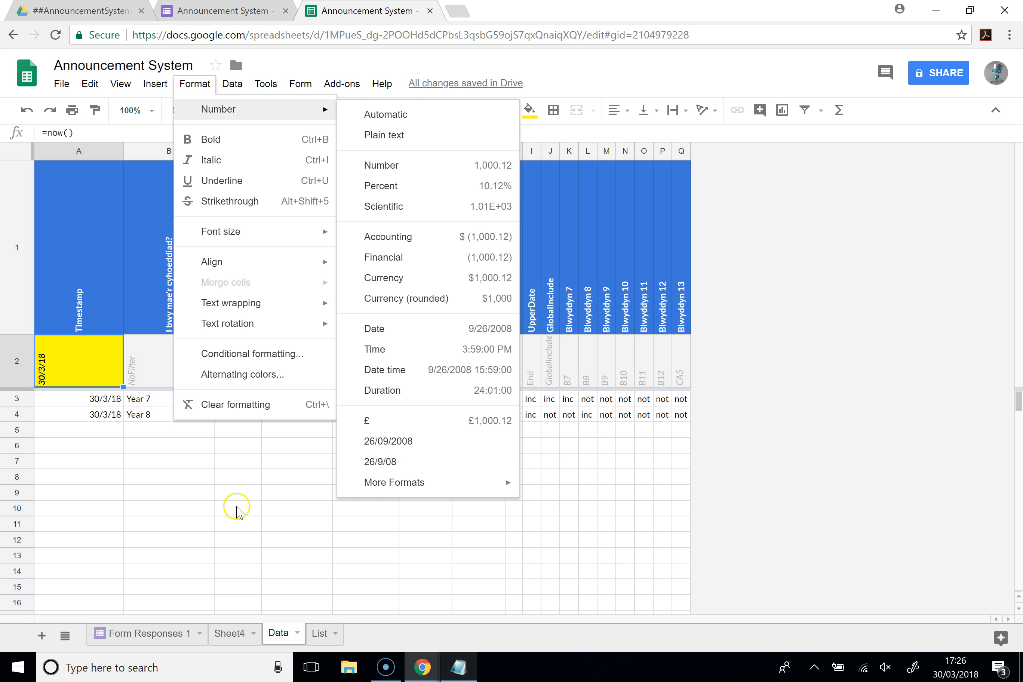
{"action": "left_click", "coordinate": [238, 508]}
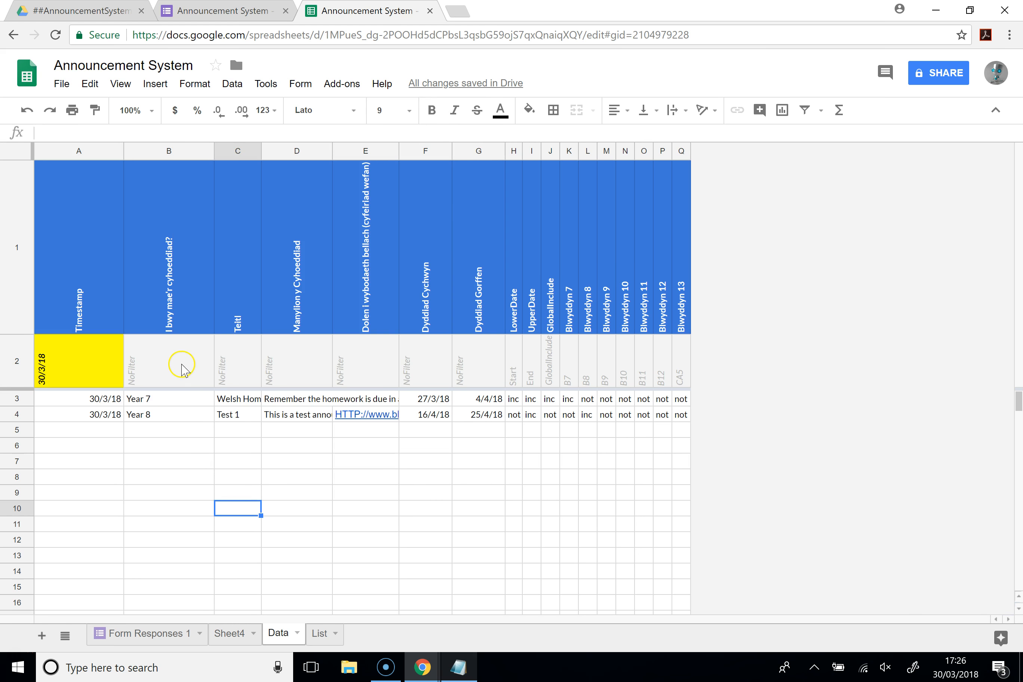
- Examine the formula in A3 of the Data sheet, the start and end date columns, and the date cell A2
{"action": "left_click", "coordinate": [104, 399]}
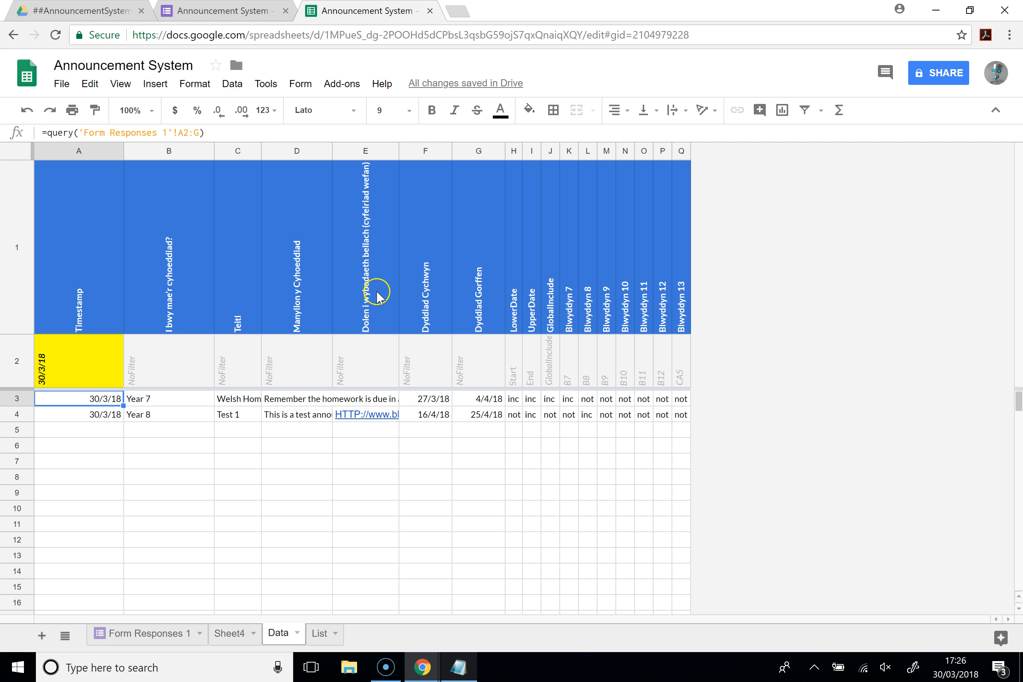
{"action": "left_click_drag", "start_coordinate": [462, 147], "coordinate": [473, 146]}
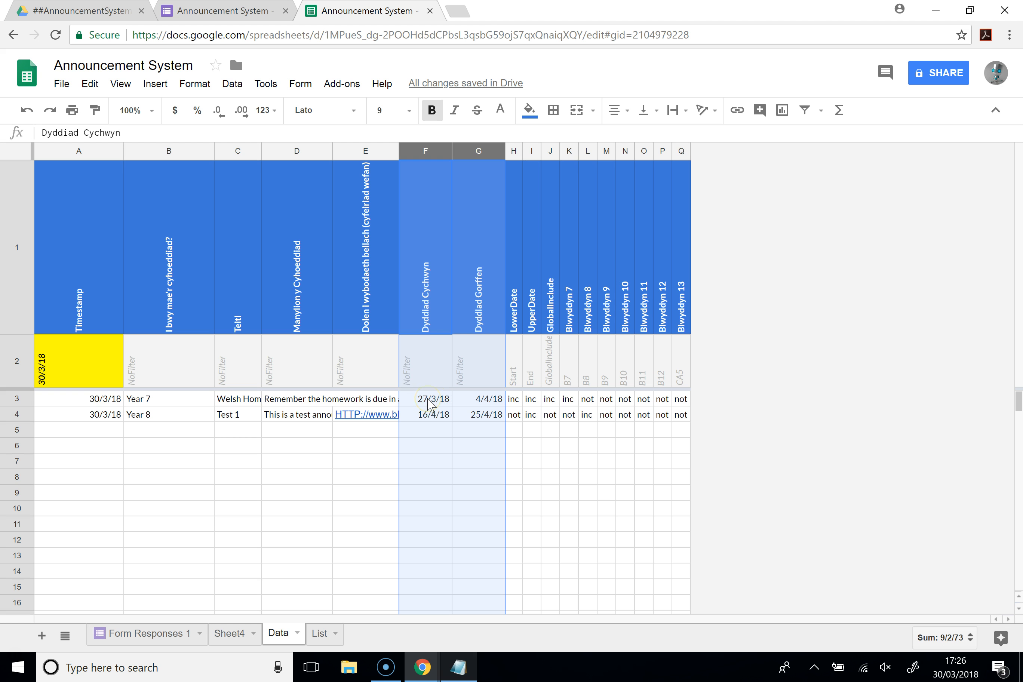
{"action": "left_click", "coordinate": [430, 401]}
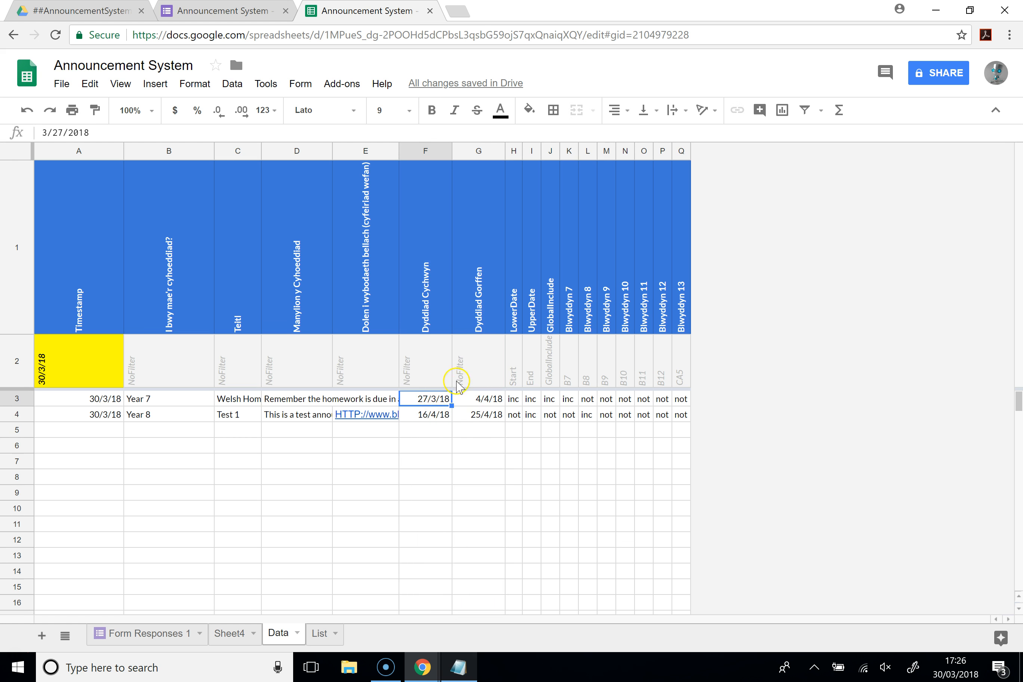
{"action": "left_click", "coordinate": [72, 361]}
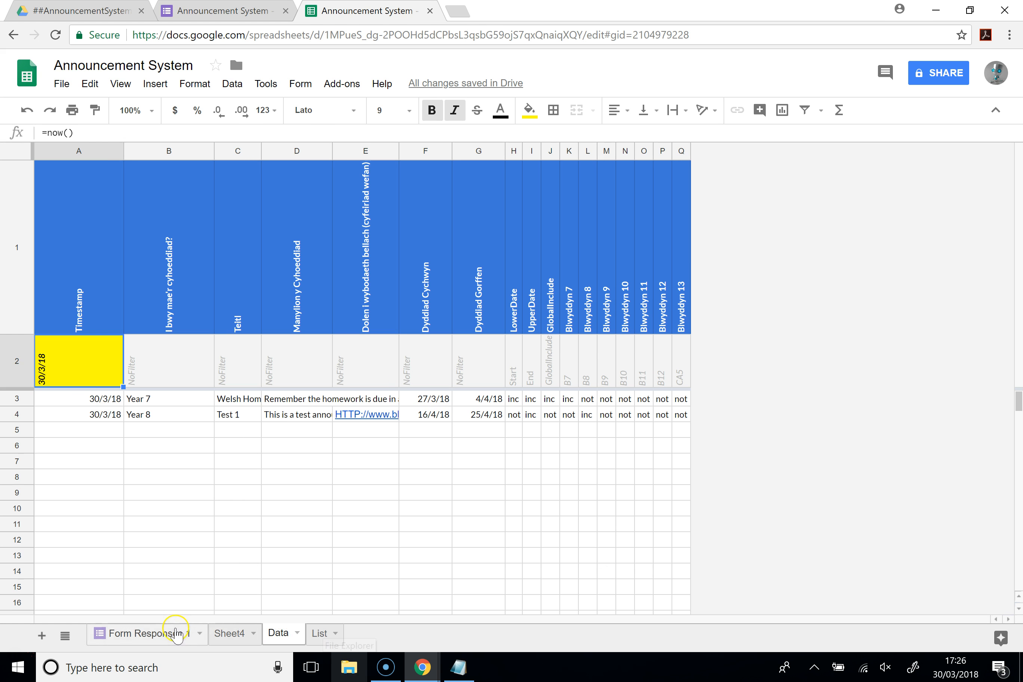
- Enter "lsvskjv" in cell A5 of Form Responses 1 and check the Data sheet for the matching row
{"action": "left_click", "coordinate": [160, 636]}
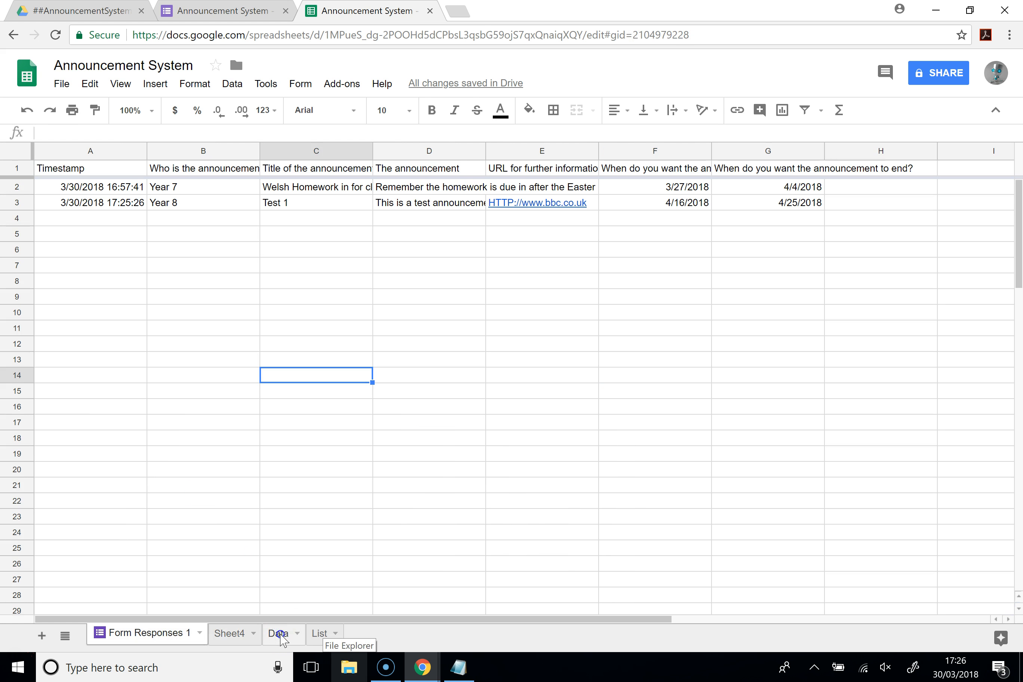
{"action": "left_click", "coordinate": [282, 634]}
{"action": "left_click", "coordinate": [151, 641]}
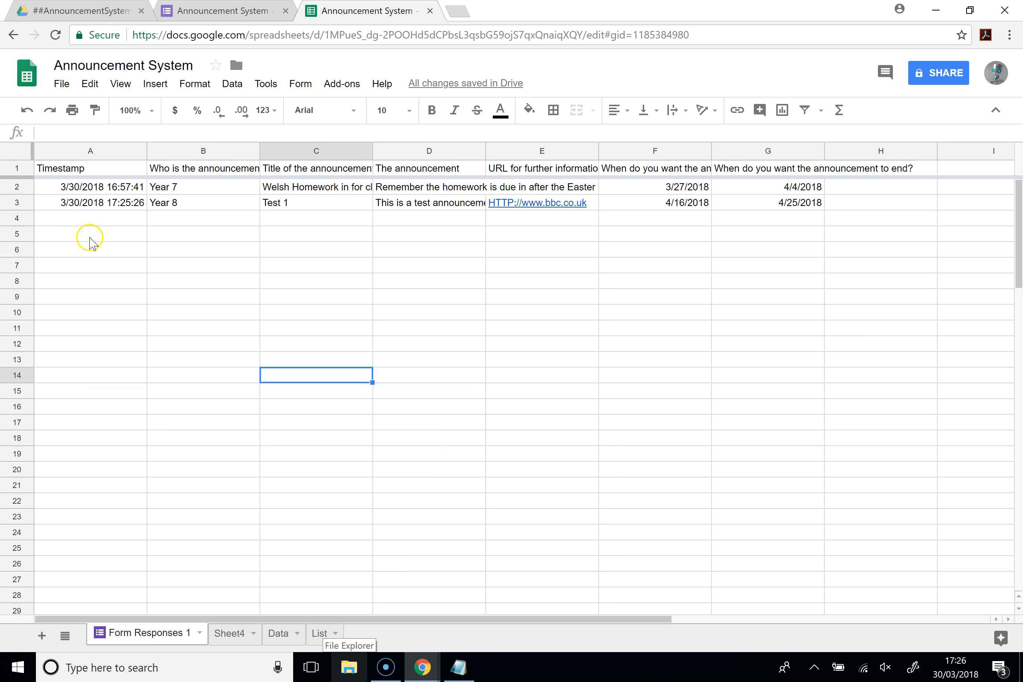
{"action": "left_click", "coordinate": [93, 236]}
{"action": "type", "text": "lsvskjv"}
{"action": "key", "text": "Return"}
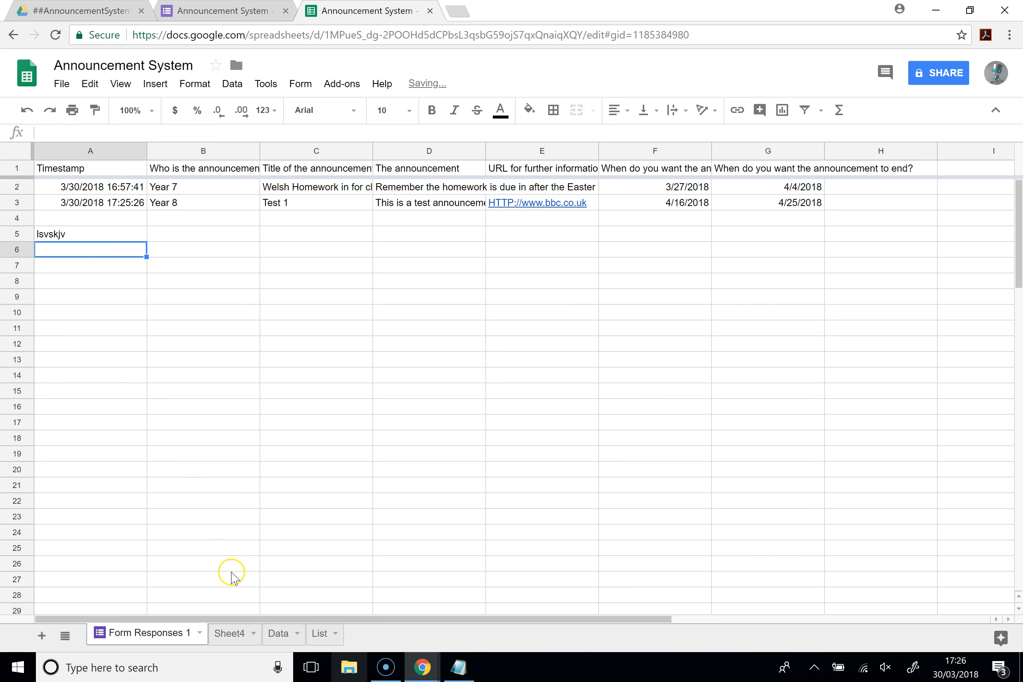
{"action": "left_click", "coordinate": [277, 635]}
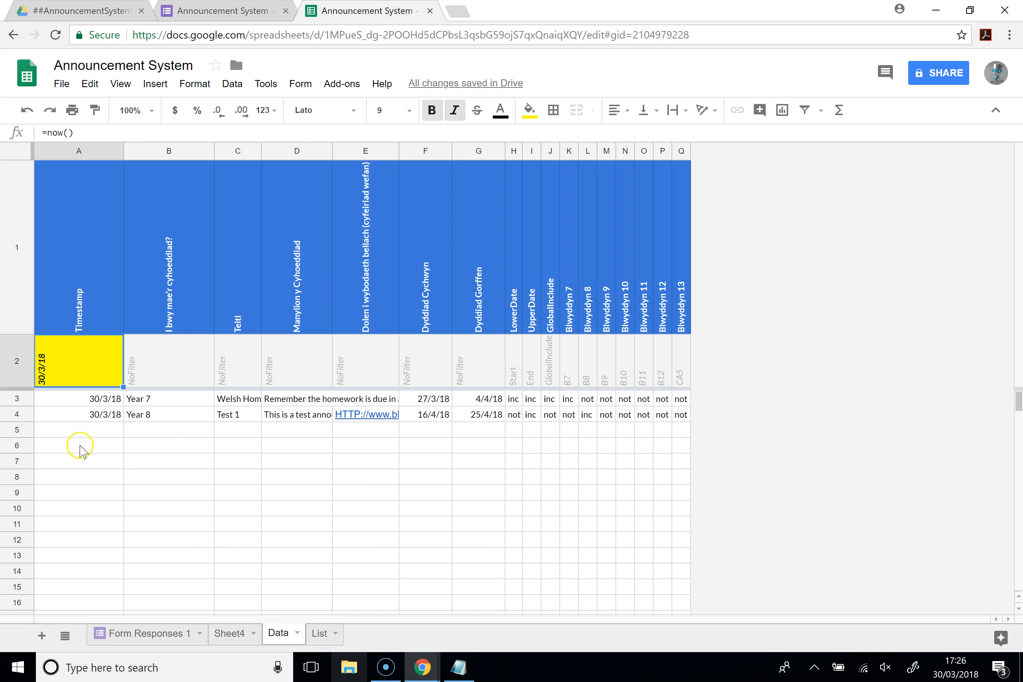
{"action": "left_click", "coordinate": [100, 443]}
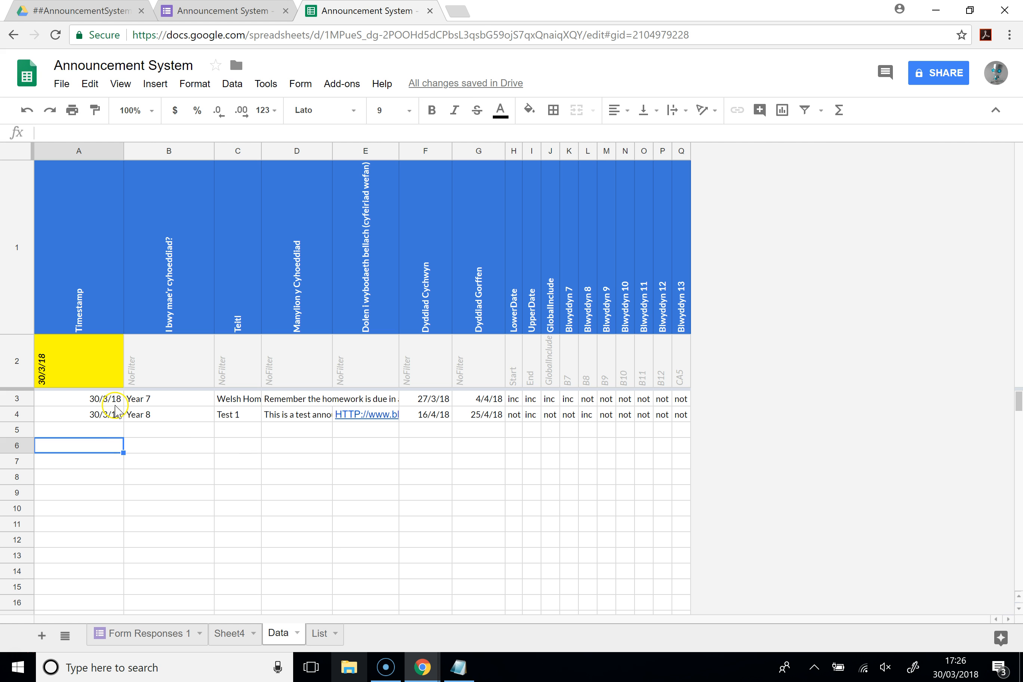
- Delete the test text from cell A5 of the Form Responses 1 sheet
{"action": "left_click", "coordinate": [137, 635]}
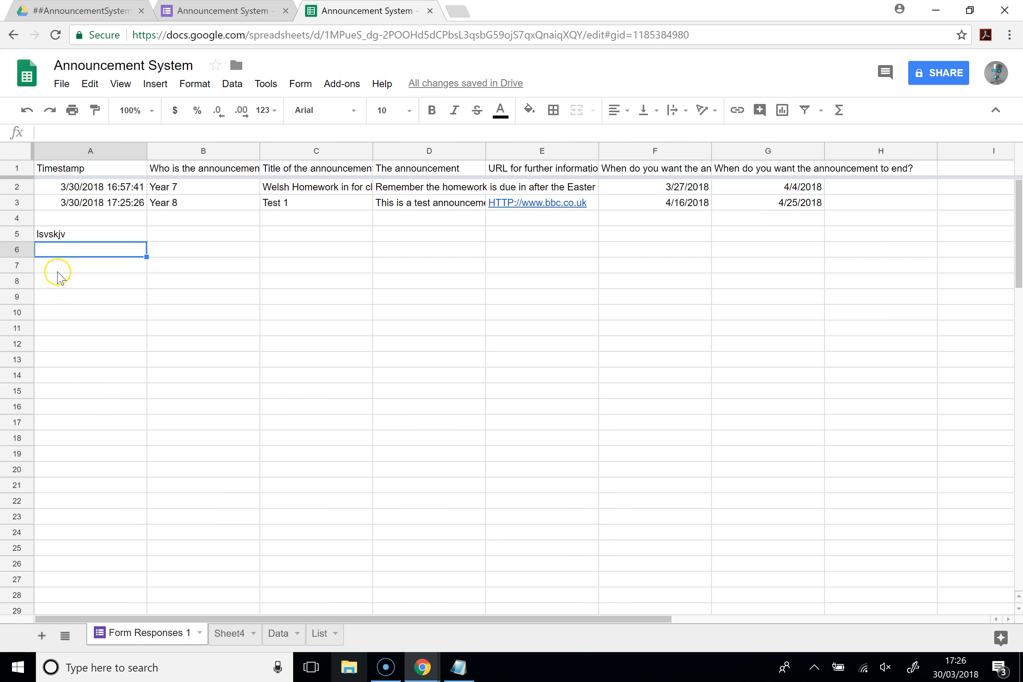
{"action": "left_click", "coordinate": [92, 234]}
{"action": "key", "text": "Delete"}
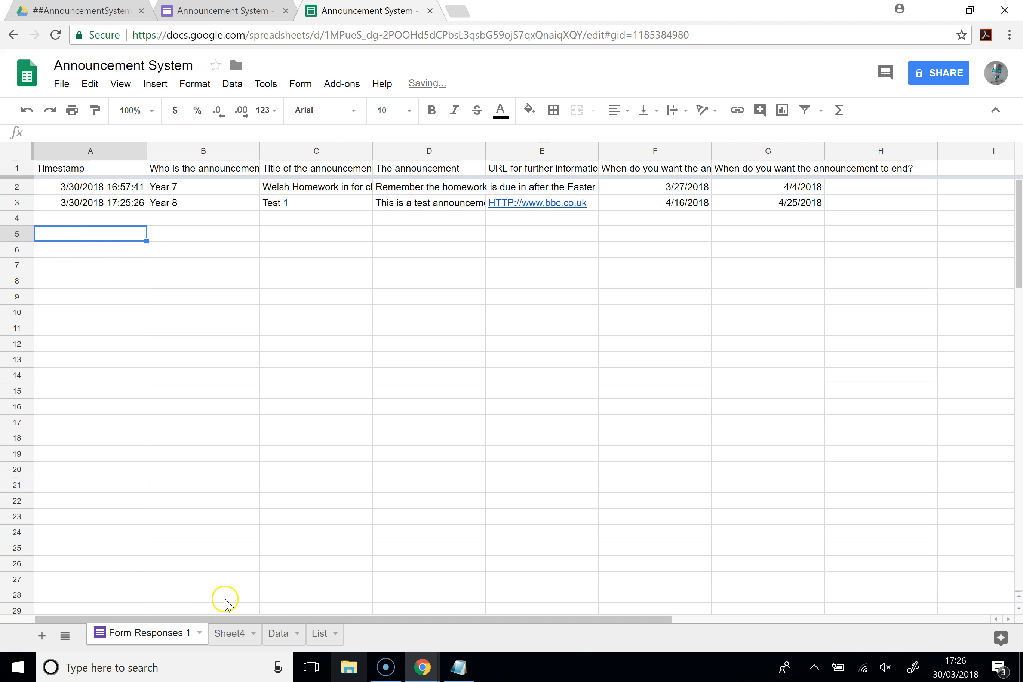
- Inspect the QUERY formula in cell A3 of the Data sheet without changing it
{"action": "left_click", "coordinate": [277, 633]}
{"action": "left_click", "coordinate": [89, 397]}
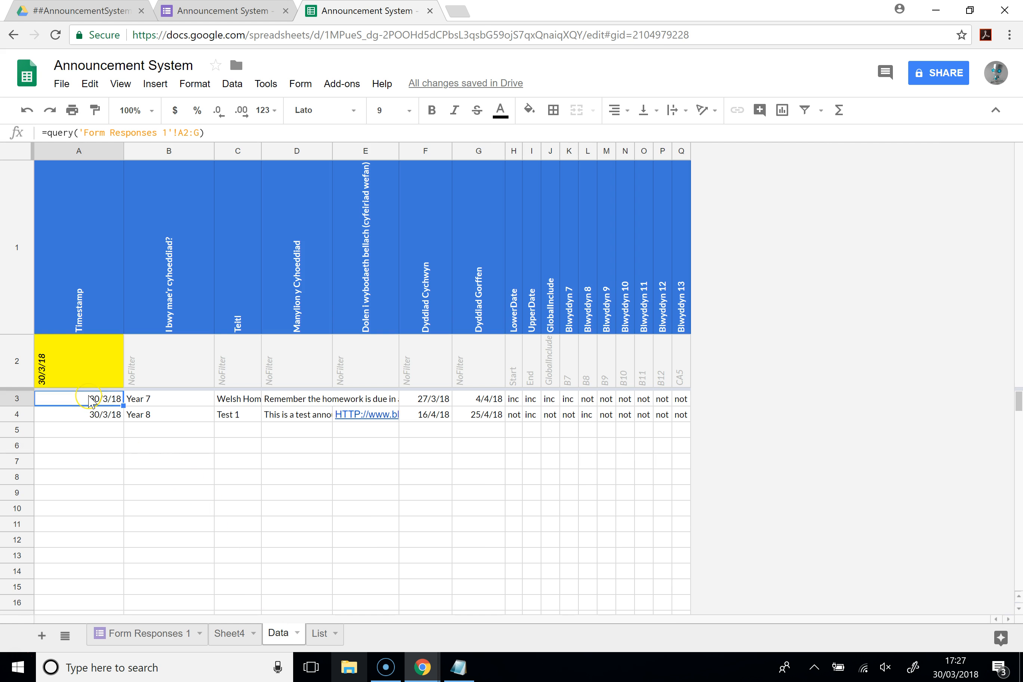
{"action": "left_click", "coordinate": [39, 133]}
{"action": "left_click", "coordinate": [199, 132]}
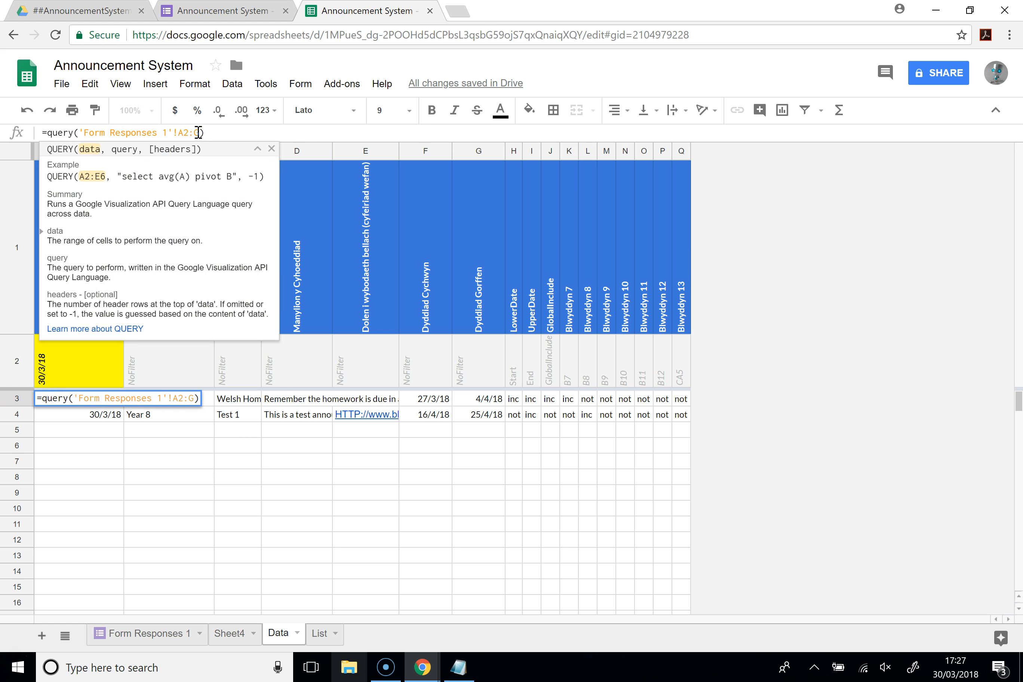
{"action": "key", "text": "Escape"}
- View the query's source data in Form Responses 1, starting from cell A2
{"action": "left_click", "coordinate": [140, 634]}
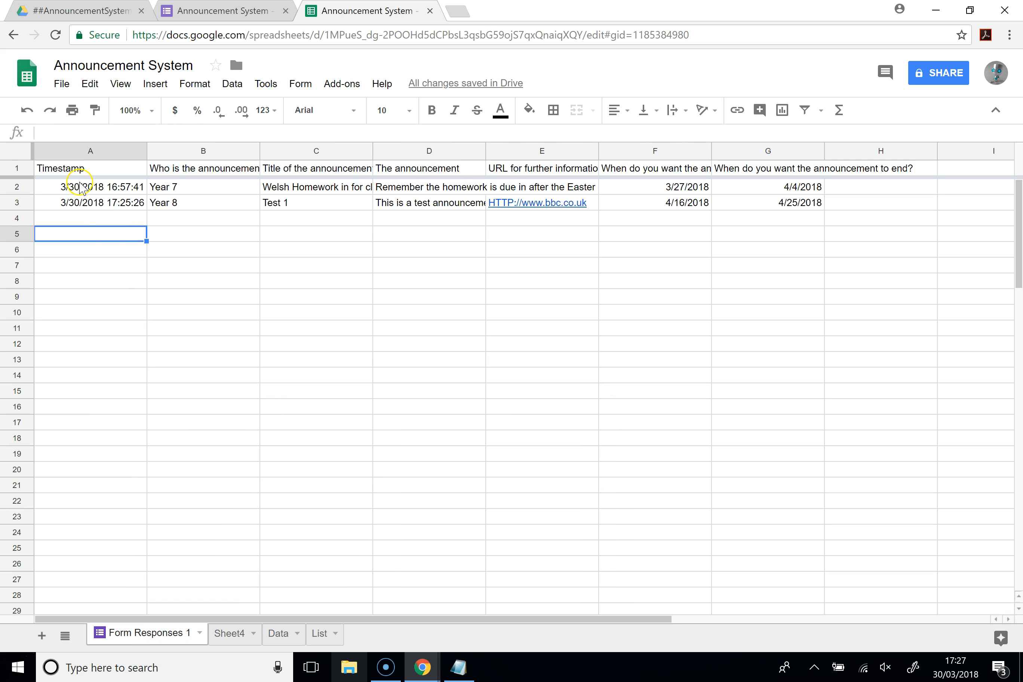
{"action": "left_click", "coordinate": [81, 189]}
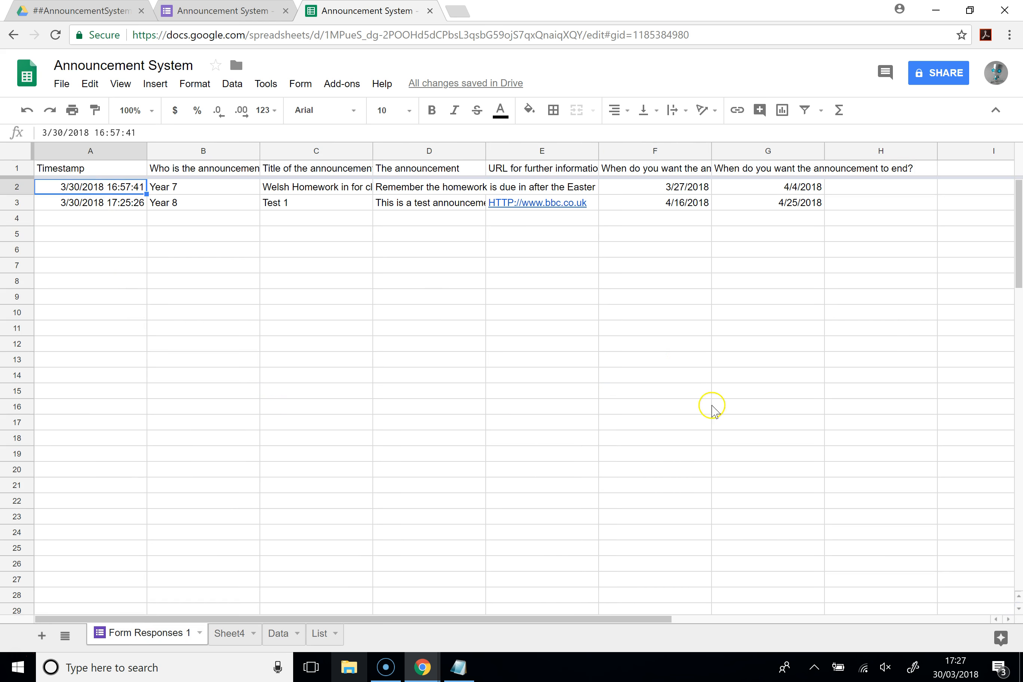
{"action": "left_click", "coordinate": [734, 432]}
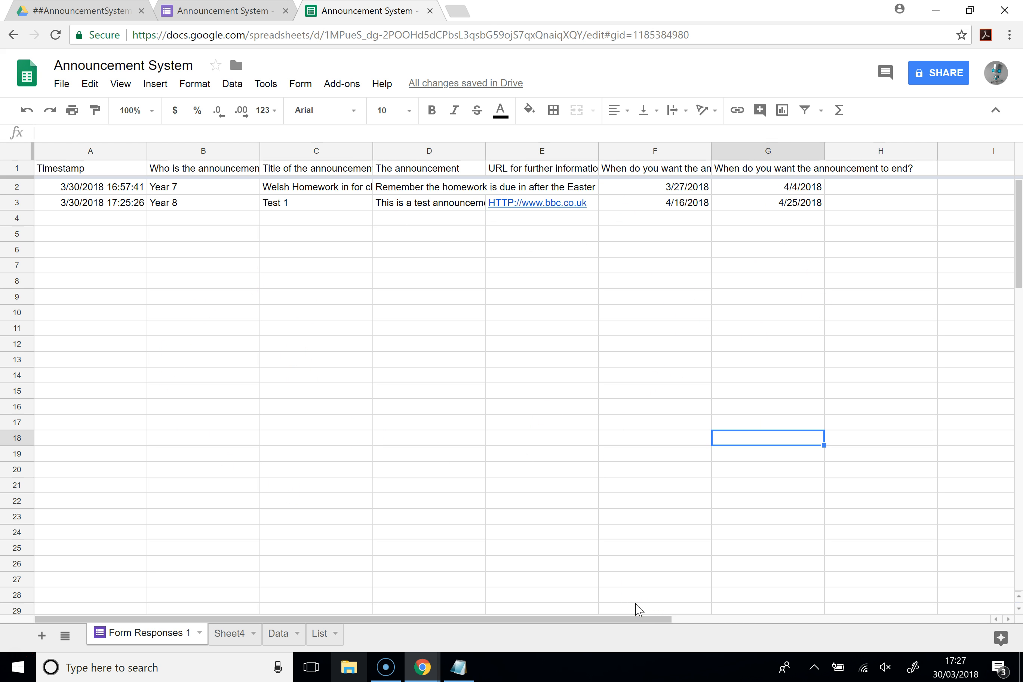
- Return to the Data sheet and examine the row 2 formulas under LowerDate and UpperDate
{"action": "left_click", "coordinate": [279, 634]}
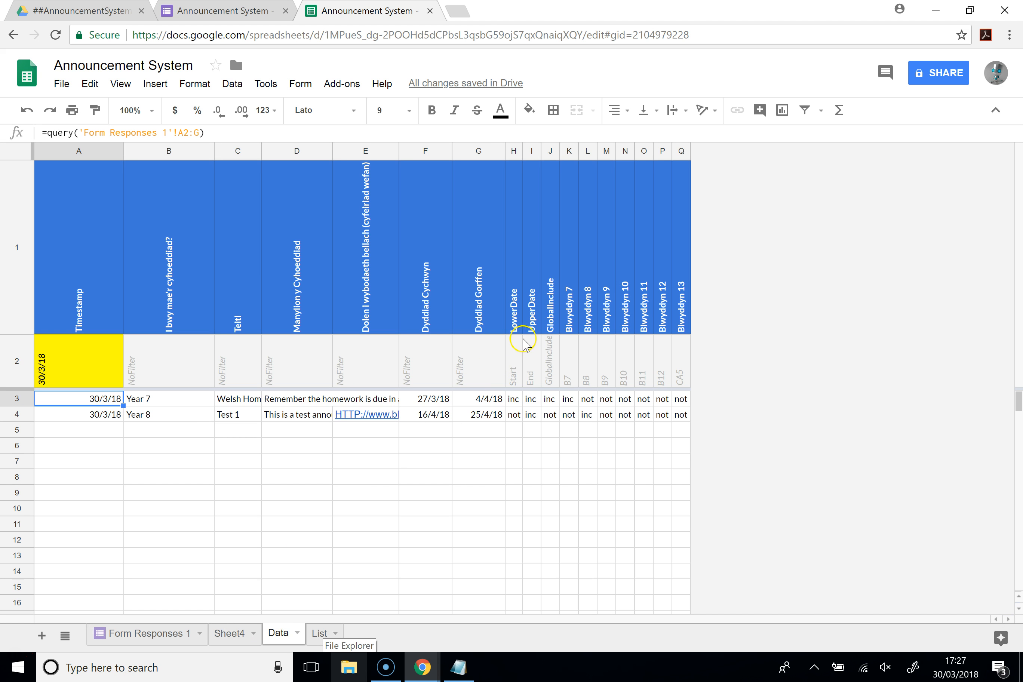
{"action": "left_click", "coordinate": [519, 354]}
{"action": "key", "text": "Right"}
{"action": "key", "text": "Right"}
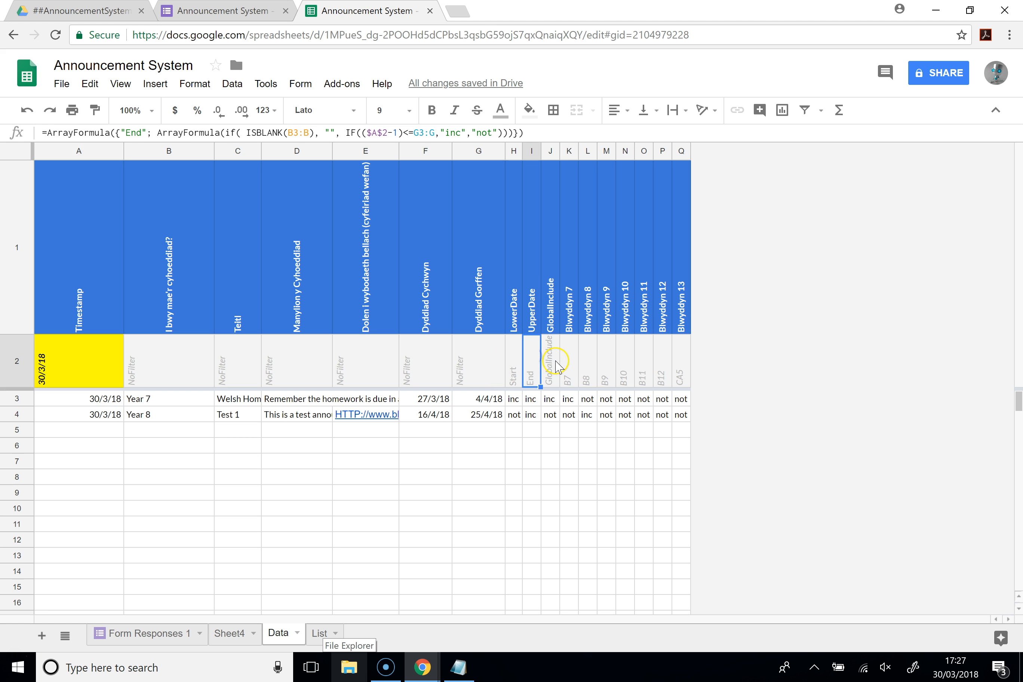
- Inspect the LowerDate formula in cell H2, including its "Start" header text and inc/not condition, without changing it
{"action": "left_click", "coordinate": [514, 375]}
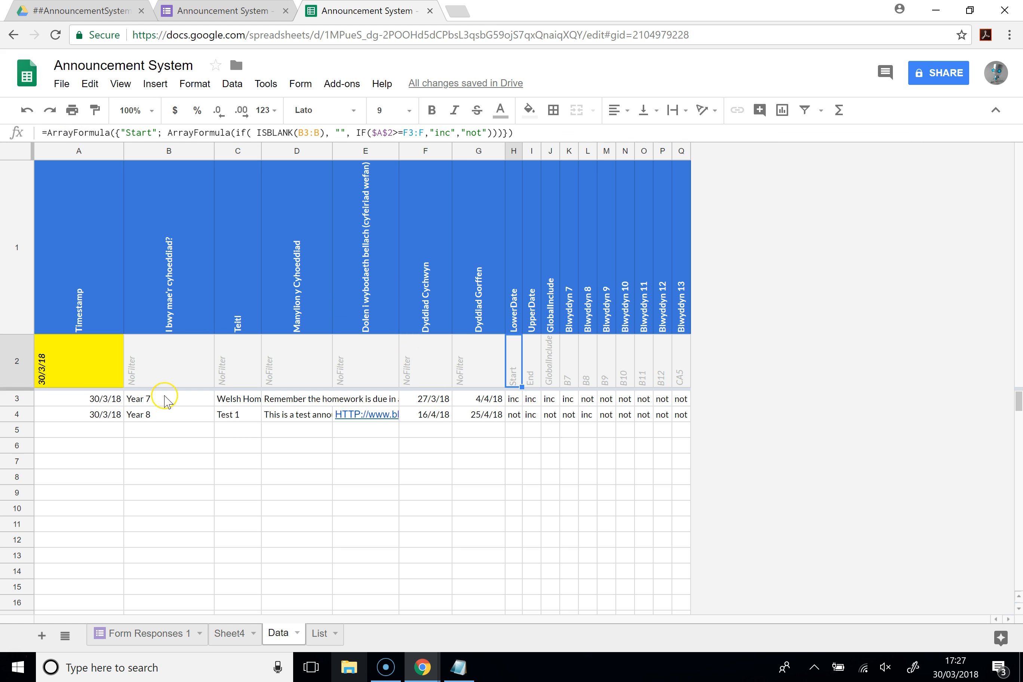
{"action": "left_click", "coordinate": [132, 131]}
{"action": "left_click_drag", "start_coordinate": [124, 133], "coordinate": [152, 131]}
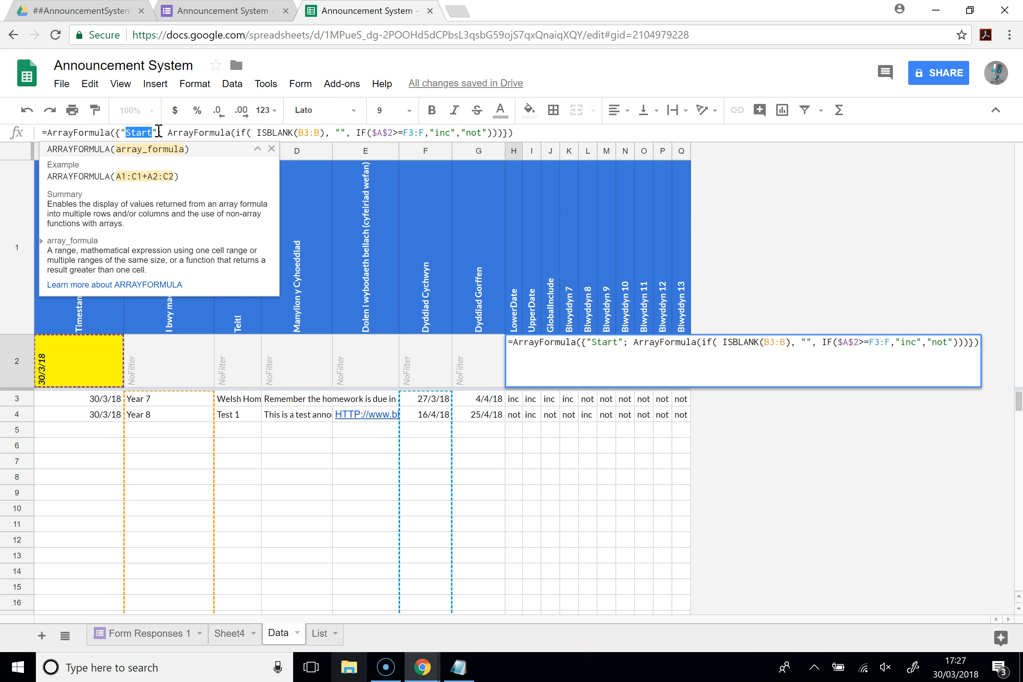
{"action": "key", "text": "Return"}
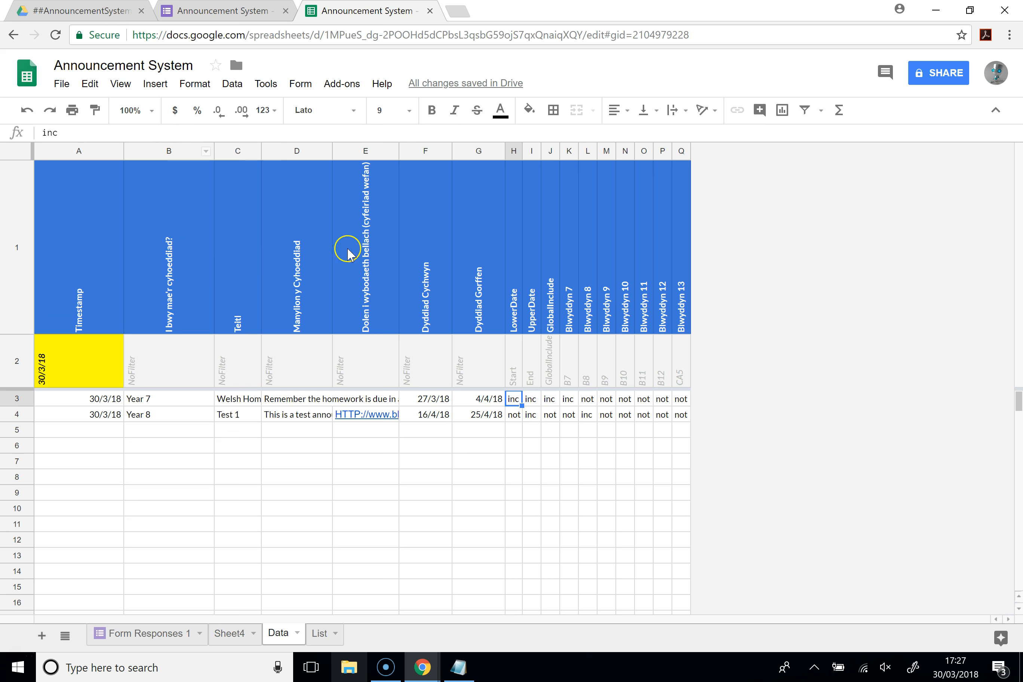
{"action": "left_click", "coordinate": [514, 358]}
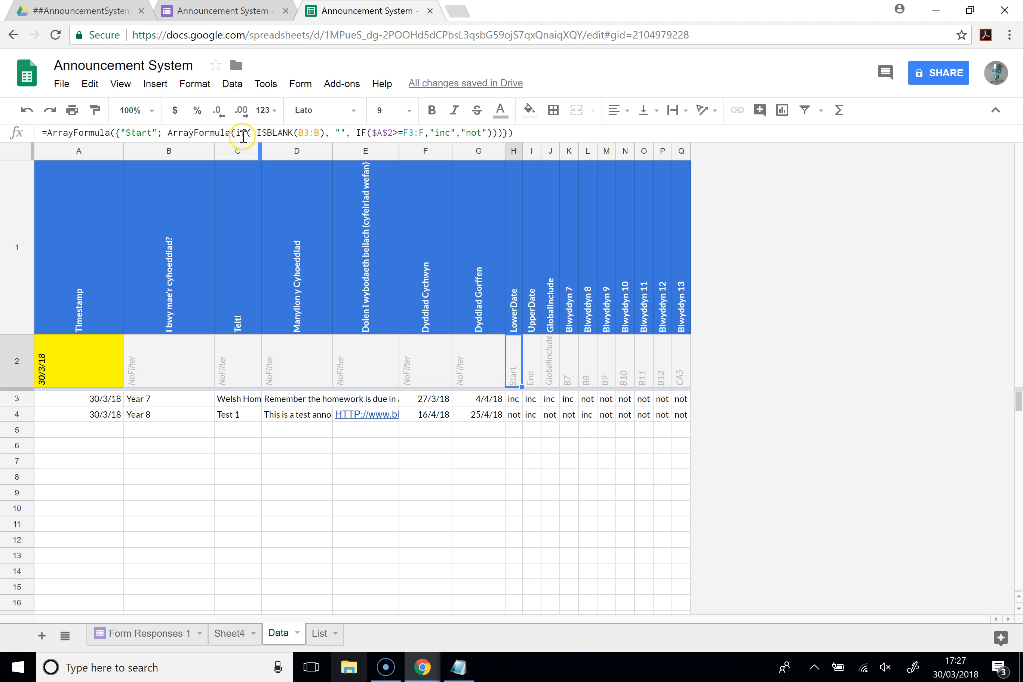
{"action": "left_click", "coordinate": [227, 133]}
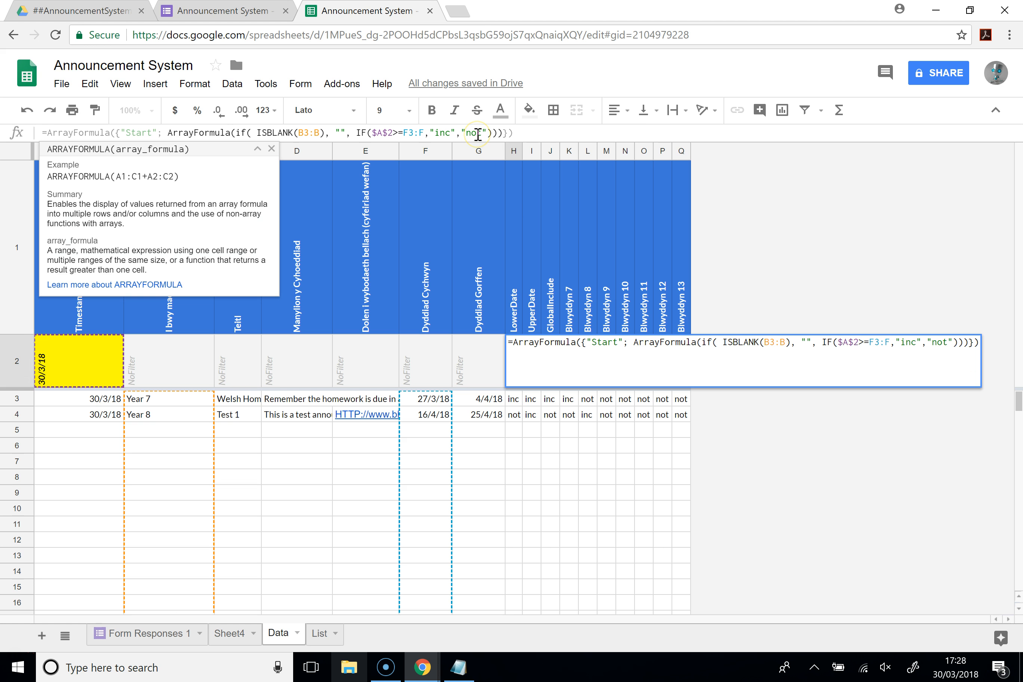
{"action": "key", "text": "Return"}
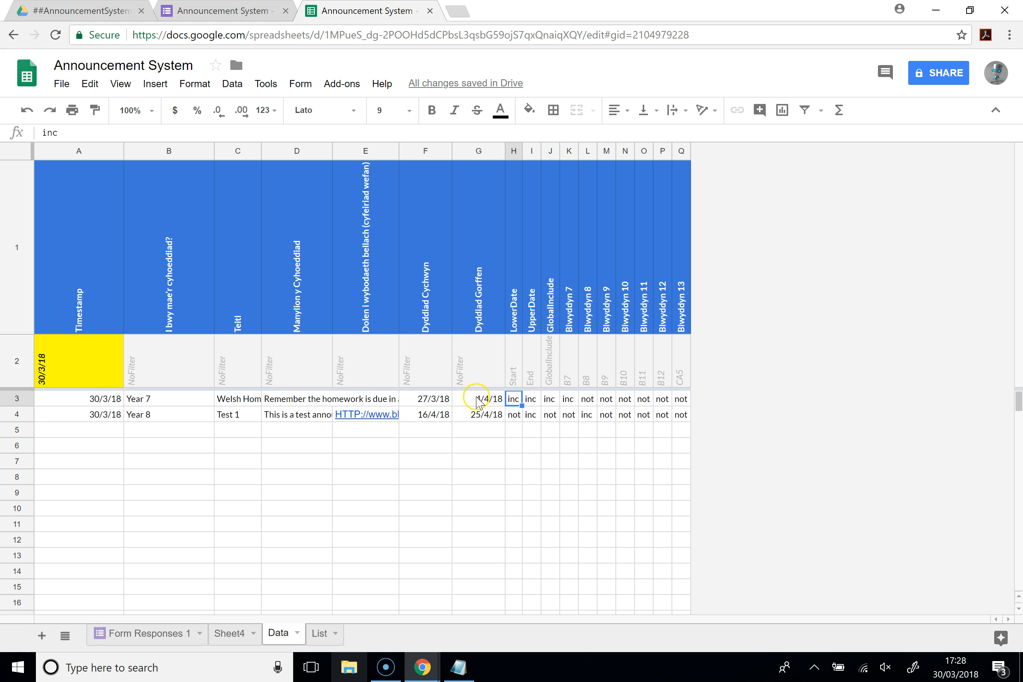
- Examine the UpperDate formula in cell I2 and check it against the start and end dates in row 3
{"action": "left_click", "coordinate": [534, 378]}
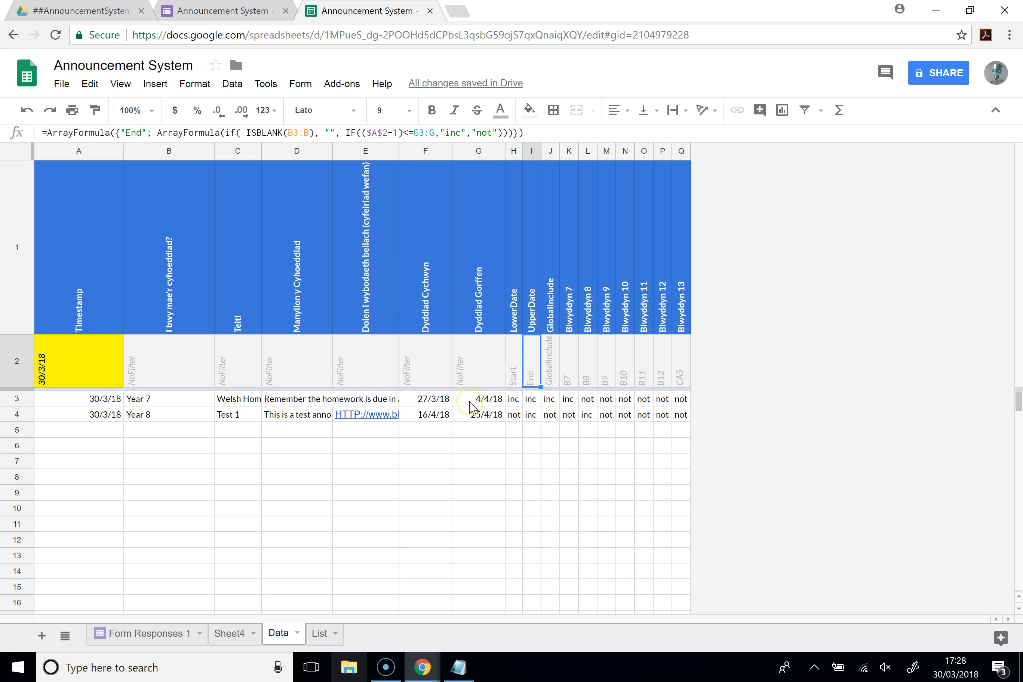
{"action": "left_click", "coordinate": [487, 401]}
{"action": "left_click", "coordinate": [437, 400]}
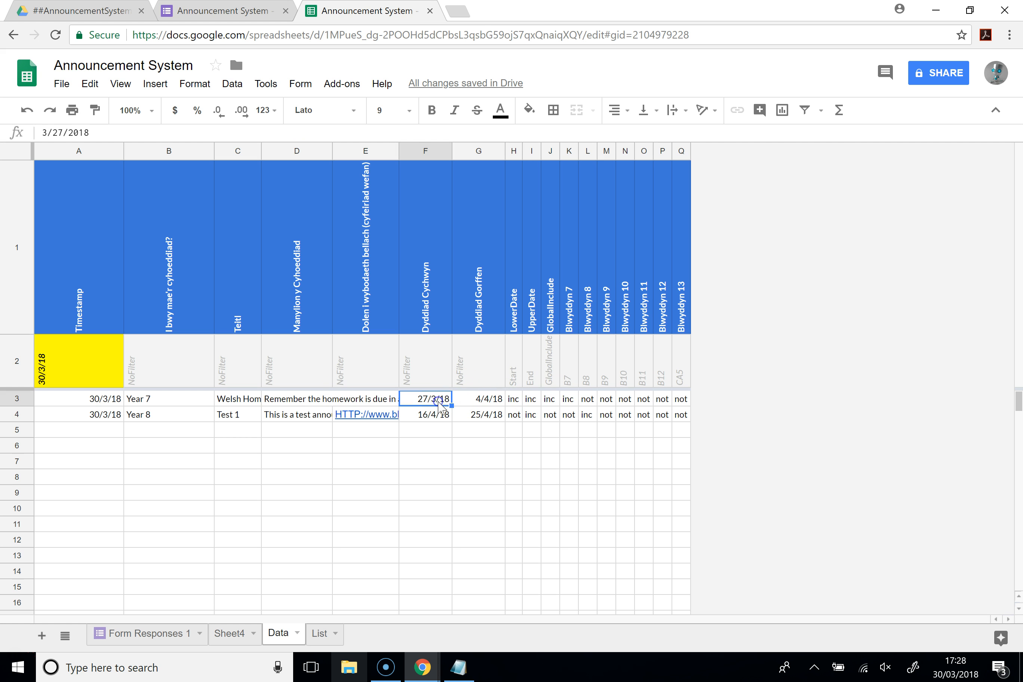
{"action": "left_click", "coordinate": [488, 400]}
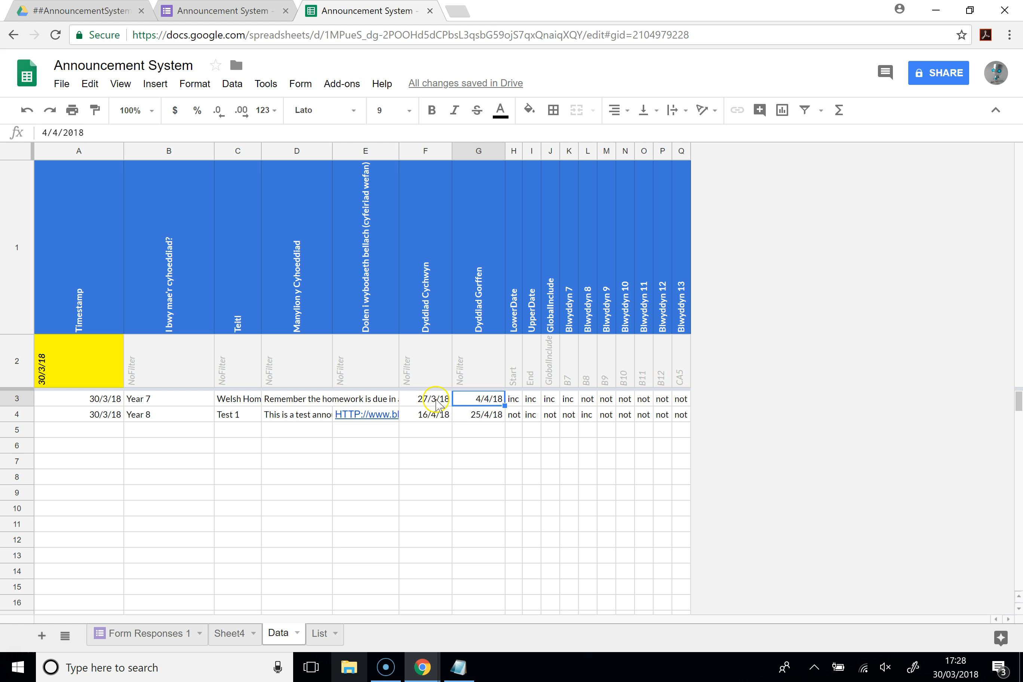
- Inspect how the GlobalInclude formula in cell J2 combines the LowerDate and UpperDate results, leaving it unedited
{"action": "left_click", "coordinate": [551, 399]}
{"action": "left_click", "coordinate": [550, 365]}
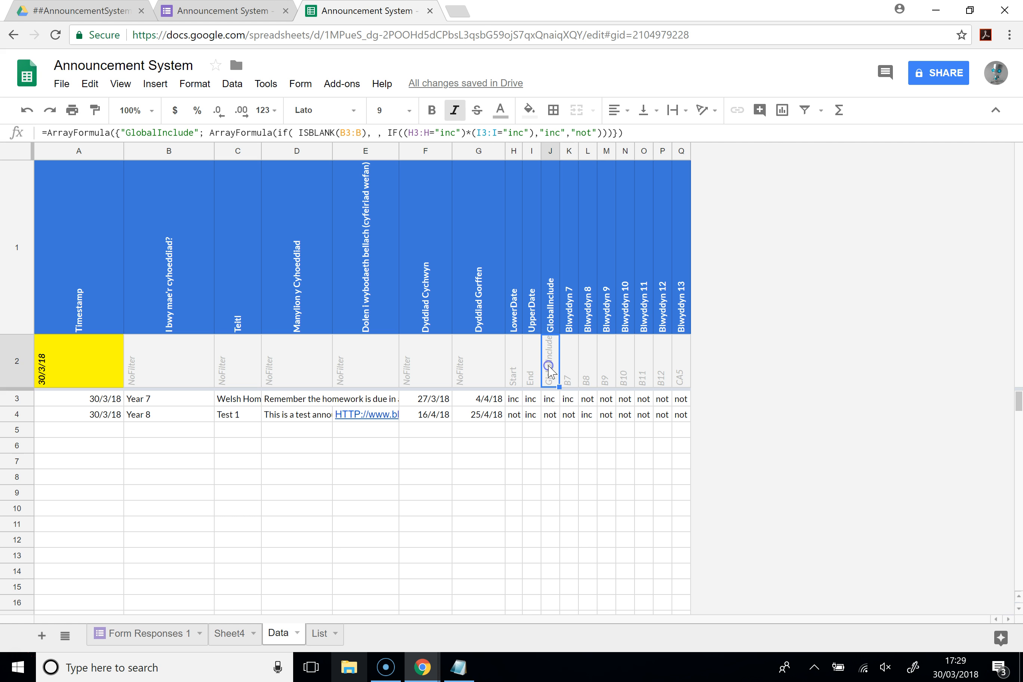
{"action": "left_click", "coordinate": [441, 137]}
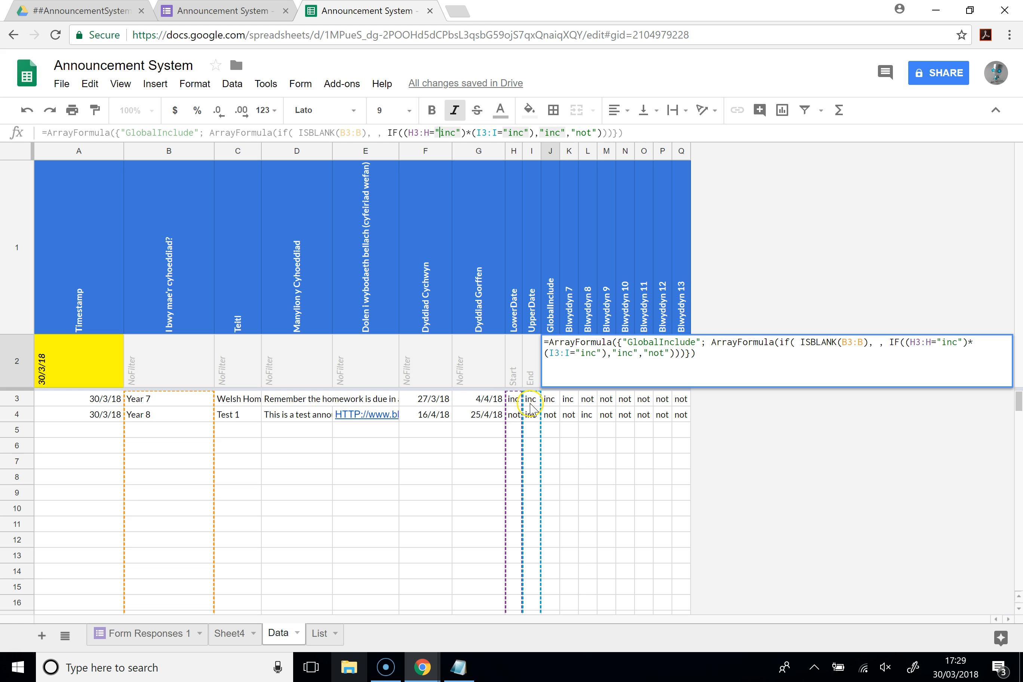
{"action": "left_click", "coordinate": [556, 400]}
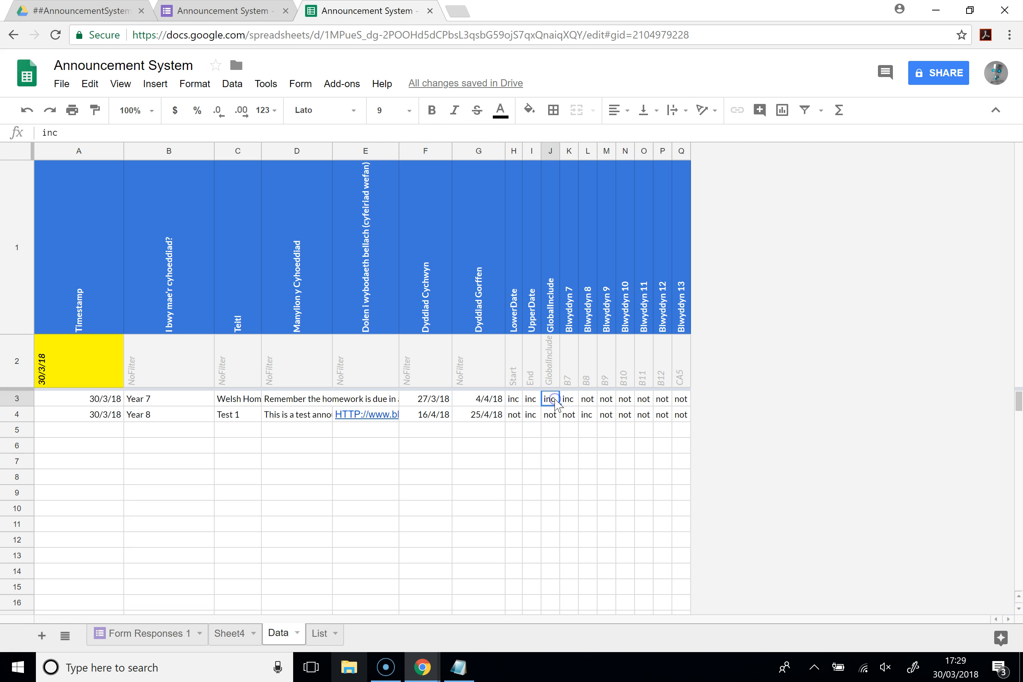
{"action": "left_click", "coordinate": [551, 362]}
{"action": "left_click", "coordinate": [590, 138]}
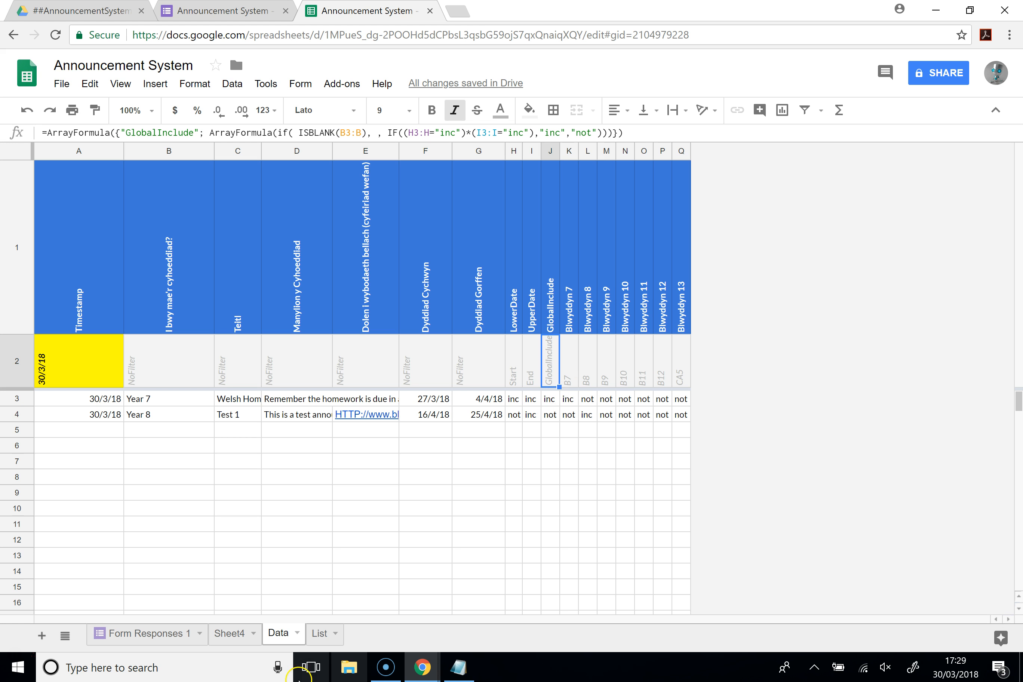
- Compare the List sheet's Year / Key Stage entries with the options of the form's "Who is the announcement for?" question
{"action": "left_click", "coordinate": [320, 640]}
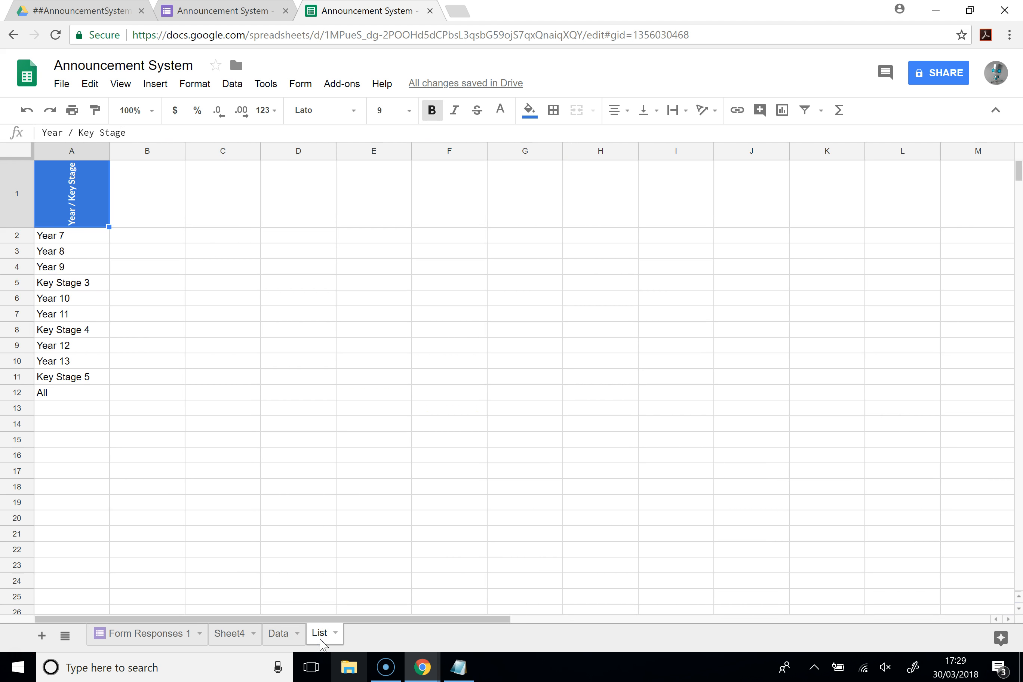
{"action": "left_click", "coordinate": [222, 11]}
{"action": "left_click", "coordinate": [443, 173]}
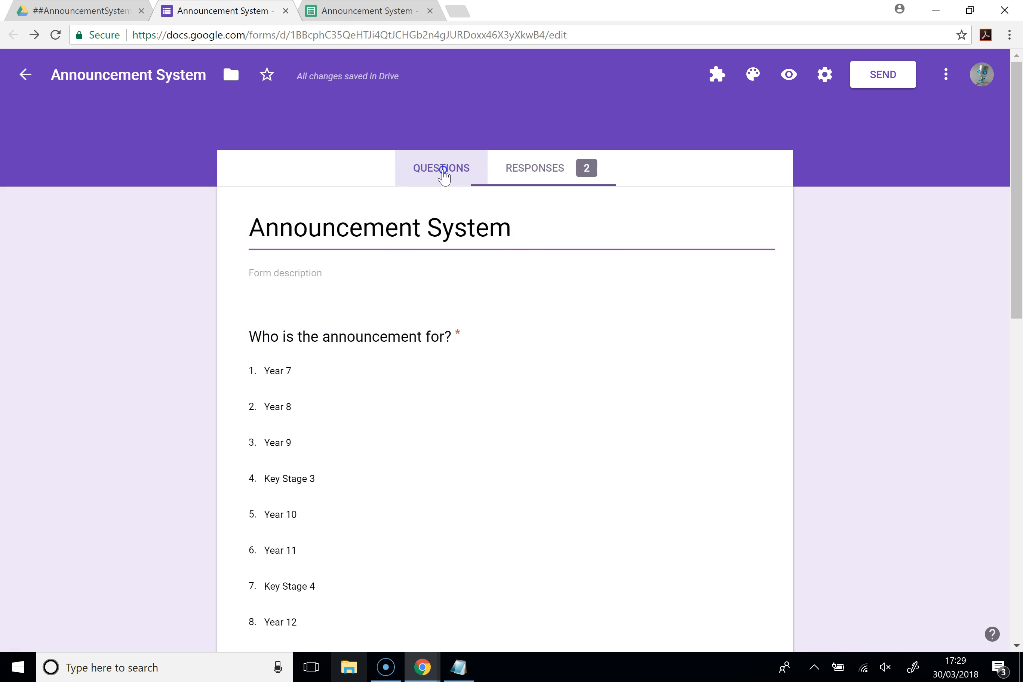
{"action": "scroll", "coordinate": [283, 439], "scroll_direction": "down", "scroll_amount": 3}
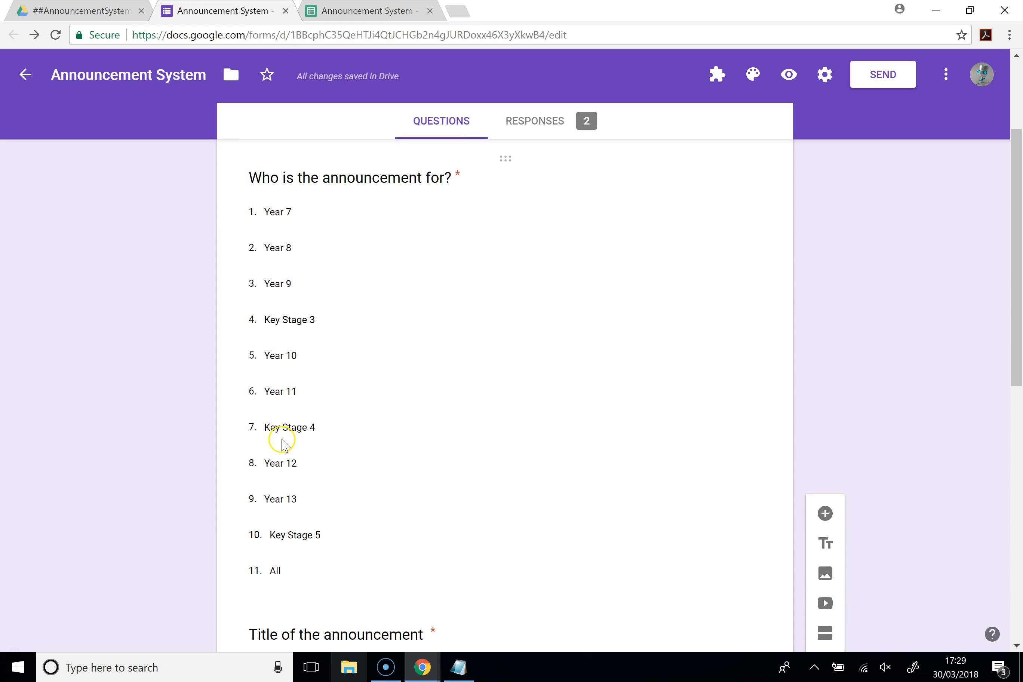
{"action": "left_click", "coordinate": [363, 9]}
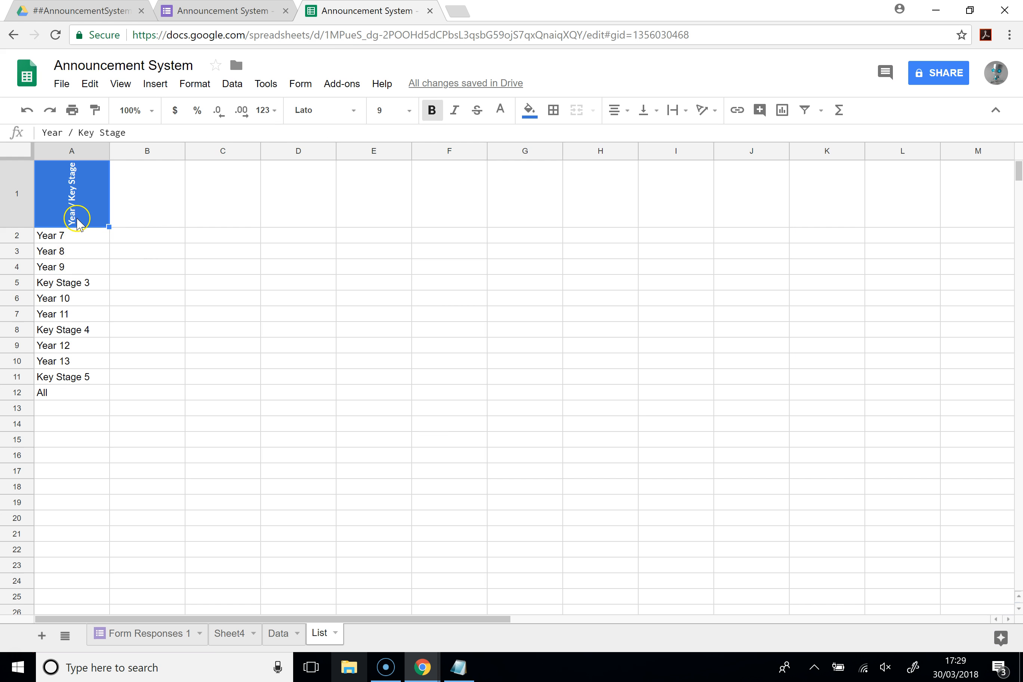
- View the Blwyddyn 7 formula on the Data sheet and look up its referenced cells A2, A5 and A12 in List
{"action": "left_click", "coordinate": [279, 634]}
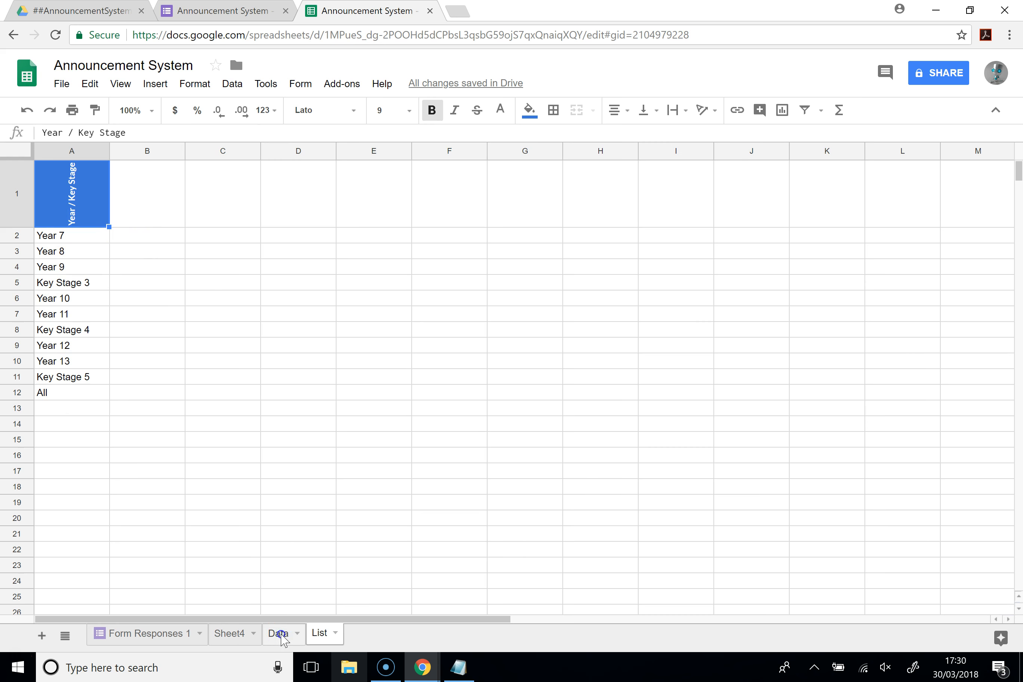
{"action": "left_click", "coordinate": [570, 365]}
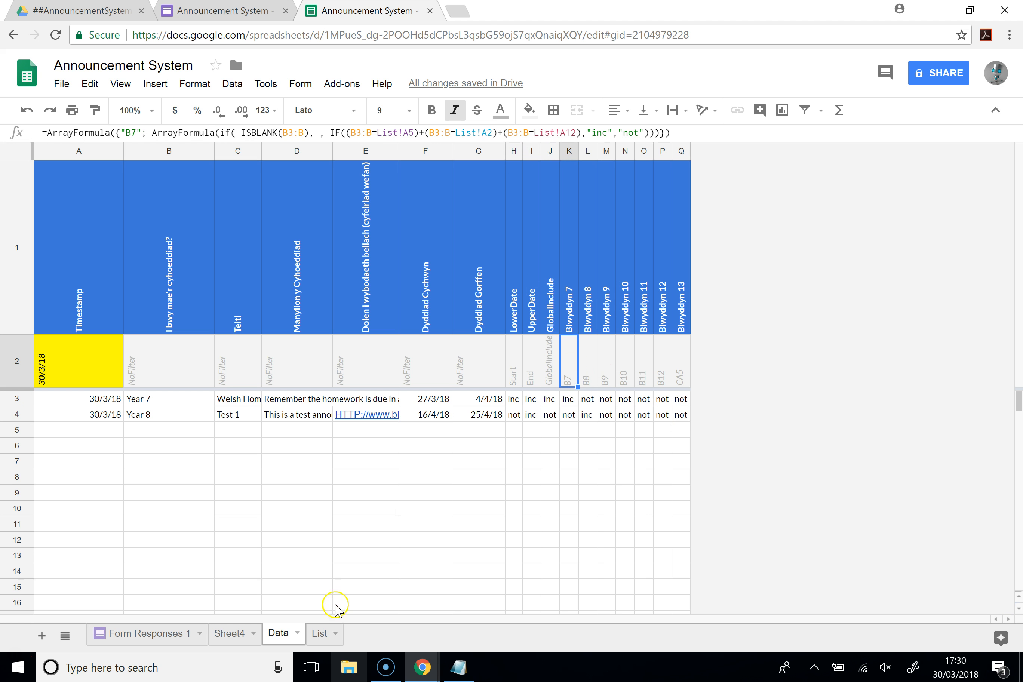
{"action": "left_click", "coordinate": [321, 633]}
{"action": "left_click", "coordinate": [70, 239]}
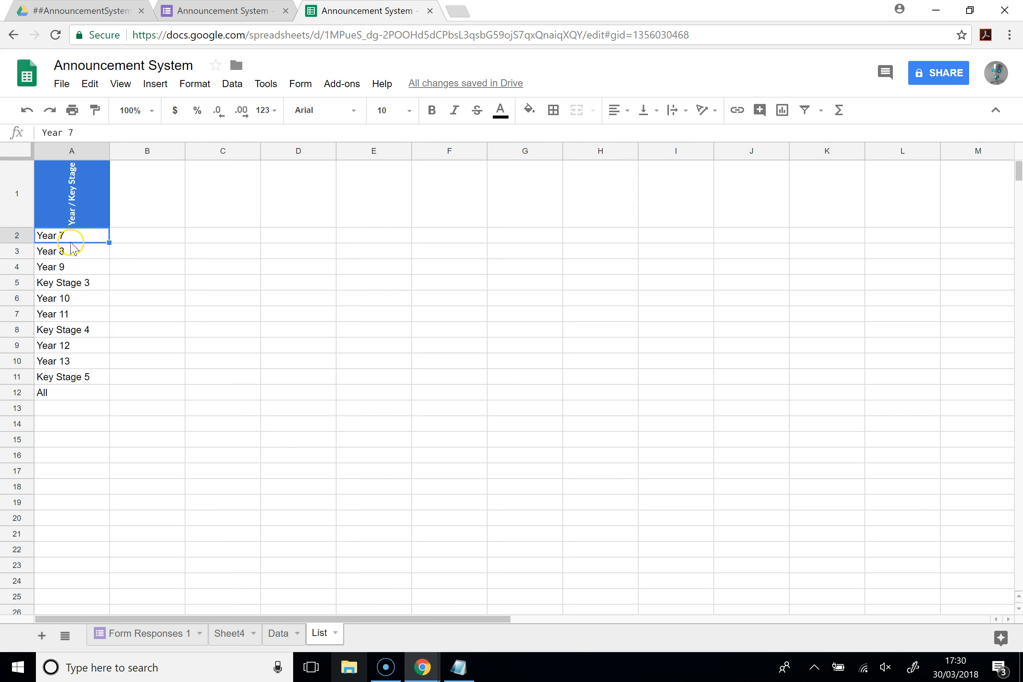
{"action": "left_click", "coordinate": [91, 284]}
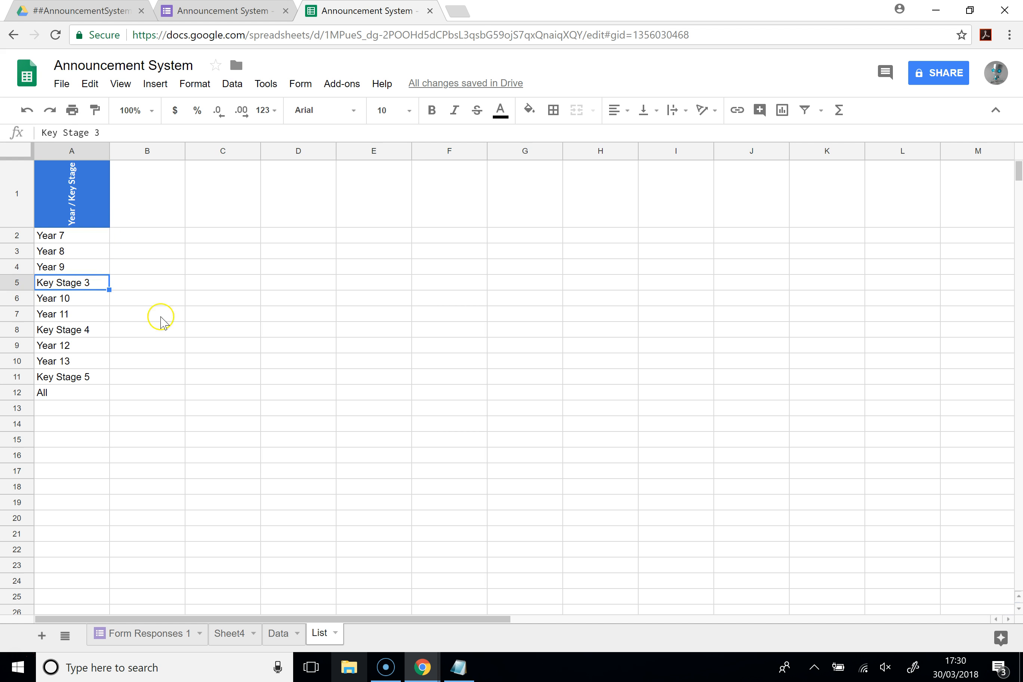
{"action": "left_click", "coordinate": [76, 392]}
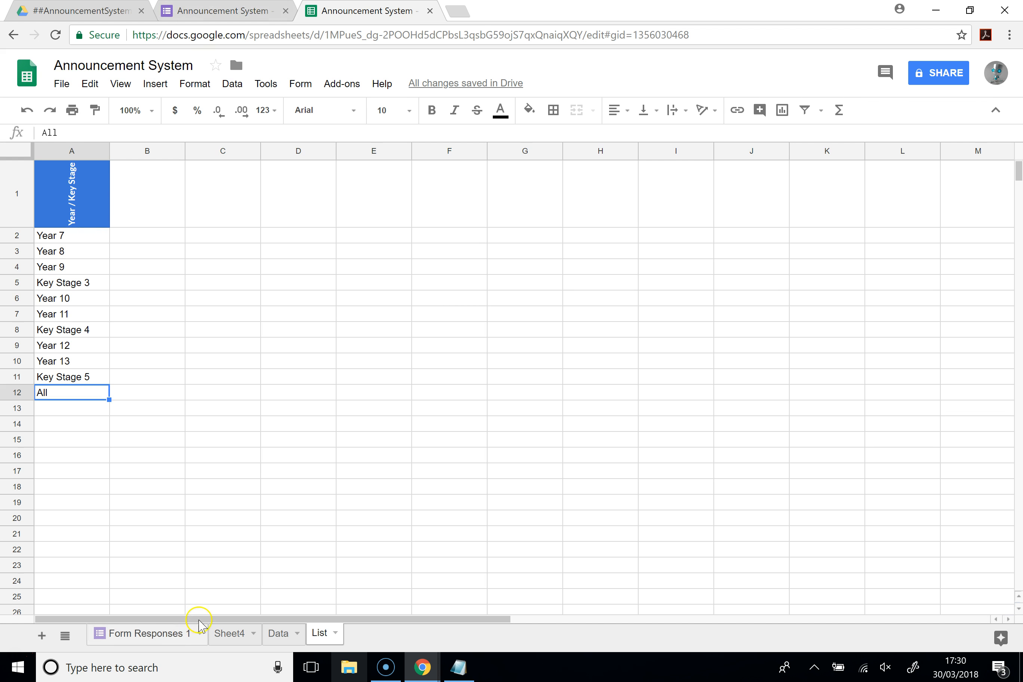
- Return to the Data sheet and examine the three List conditions in the K2 formula without changing them
{"action": "left_click", "coordinate": [278, 634]}
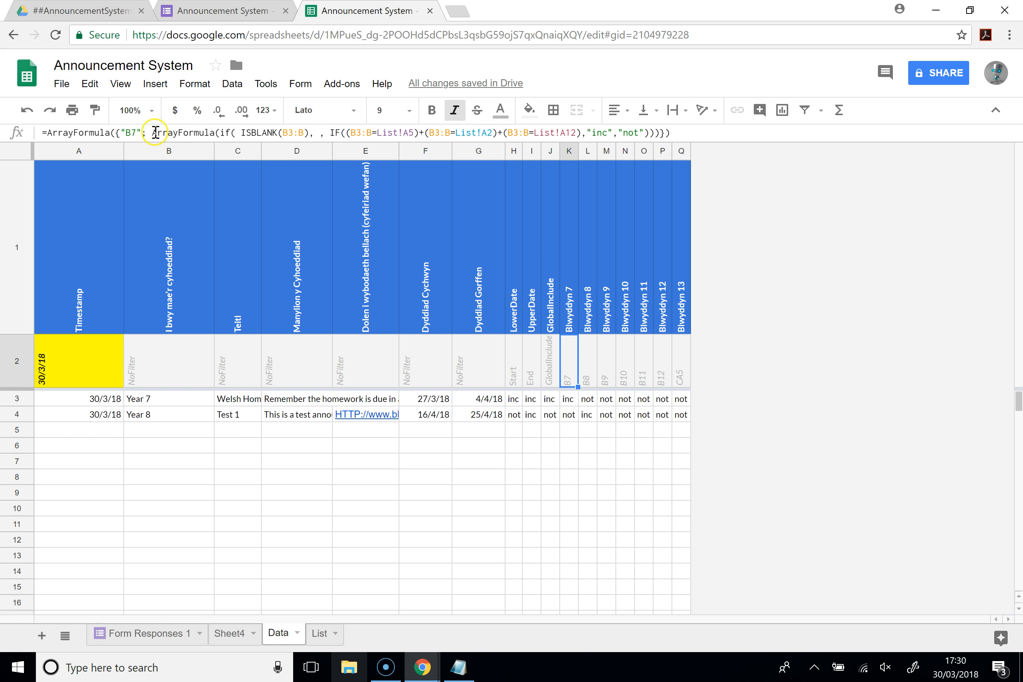
{"action": "left_click", "coordinate": [133, 134]}
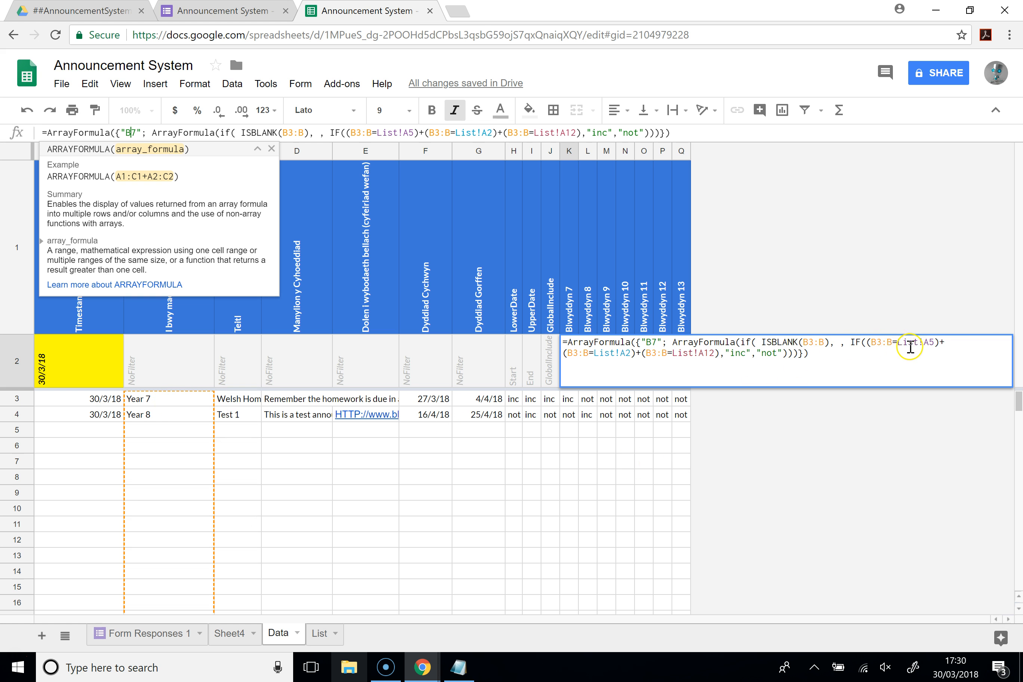
{"action": "left_click", "coordinate": [627, 354]}
{"action": "left_click_drag", "start_coordinate": [629, 353], "coordinate": [568, 354]}
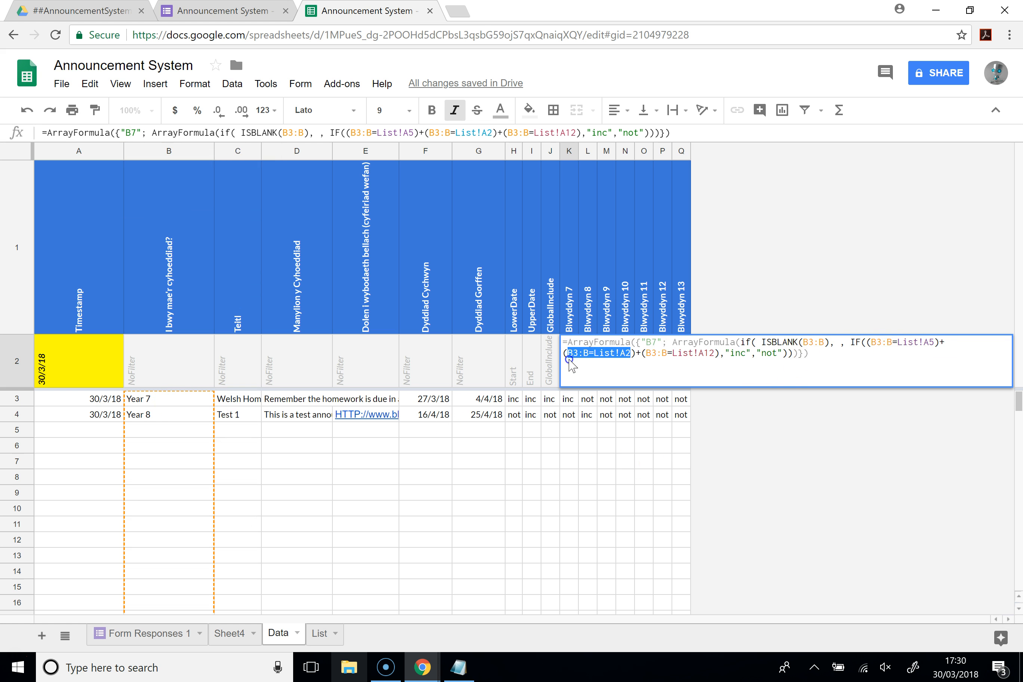
{"action": "left_click_drag", "start_coordinate": [936, 344], "coordinate": [861, 343]}
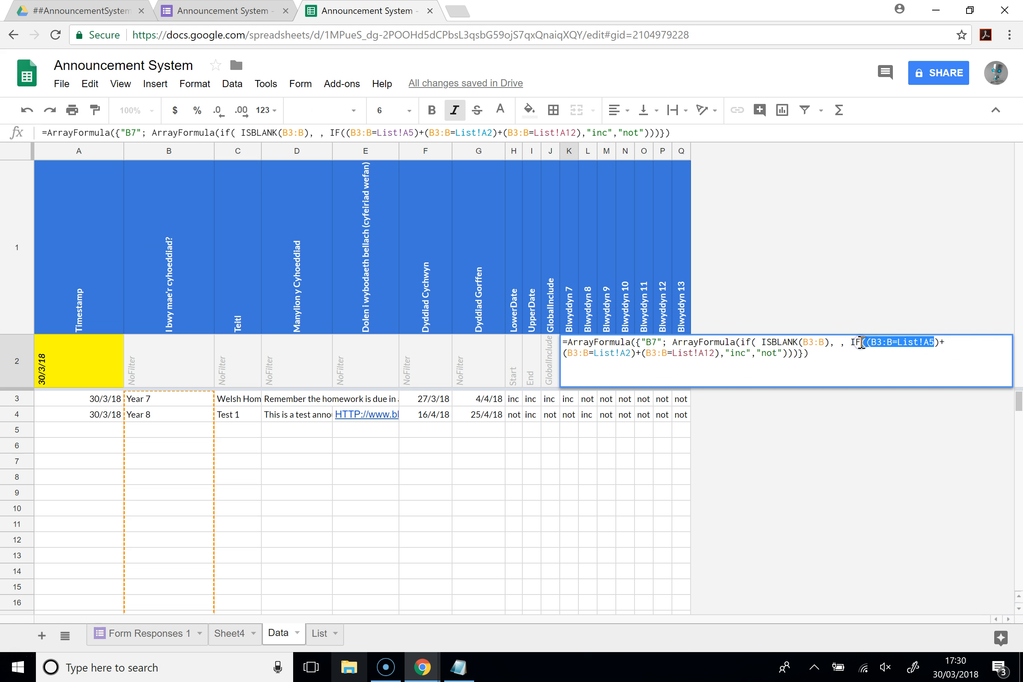
{"action": "left_click_drag", "start_coordinate": [715, 353], "coordinate": [649, 354]}
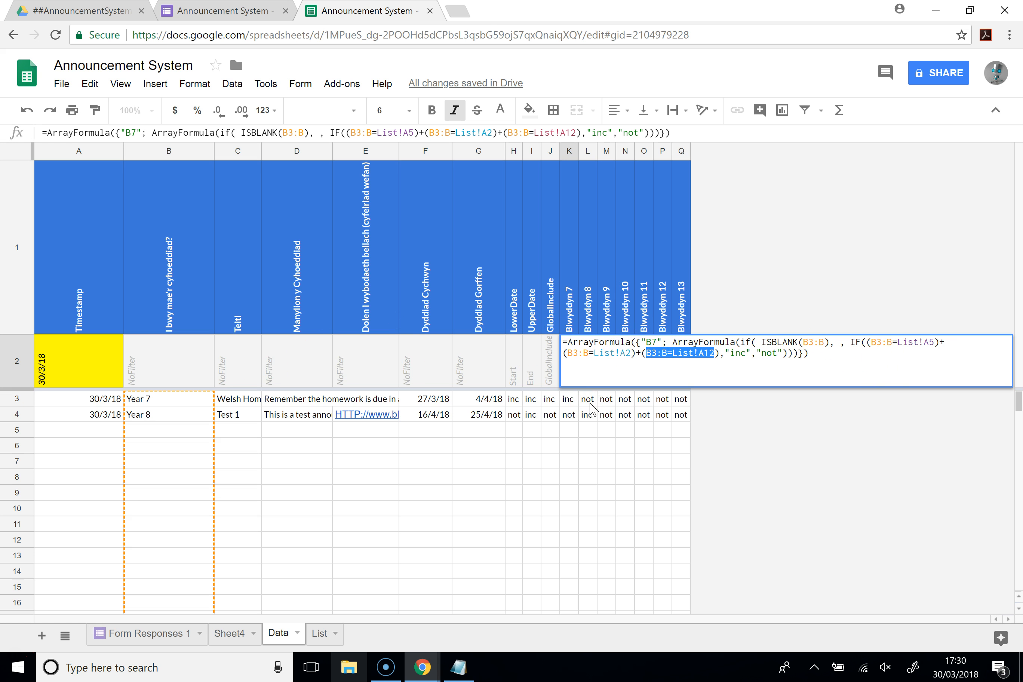
{"action": "key", "text": "Return"}
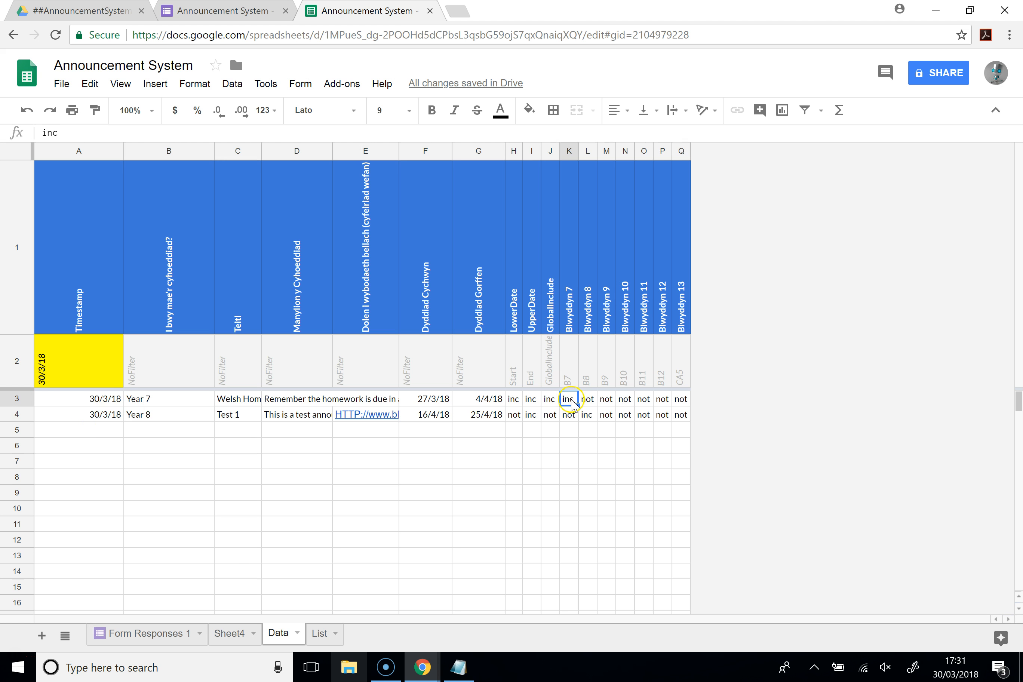
- Check the Year 8 response in row 4 against its Blwyddyn 8 and Blwyddyn 7 filter values
{"action": "left_click", "coordinate": [174, 419]}
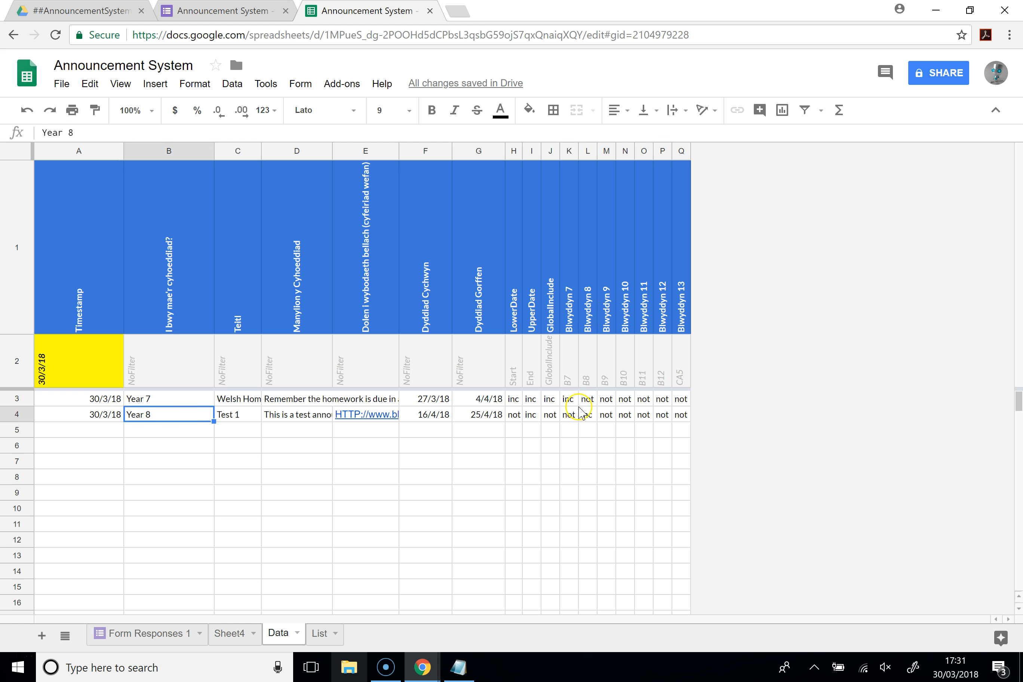
{"action": "left_click", "coordinate": [590, 421]}
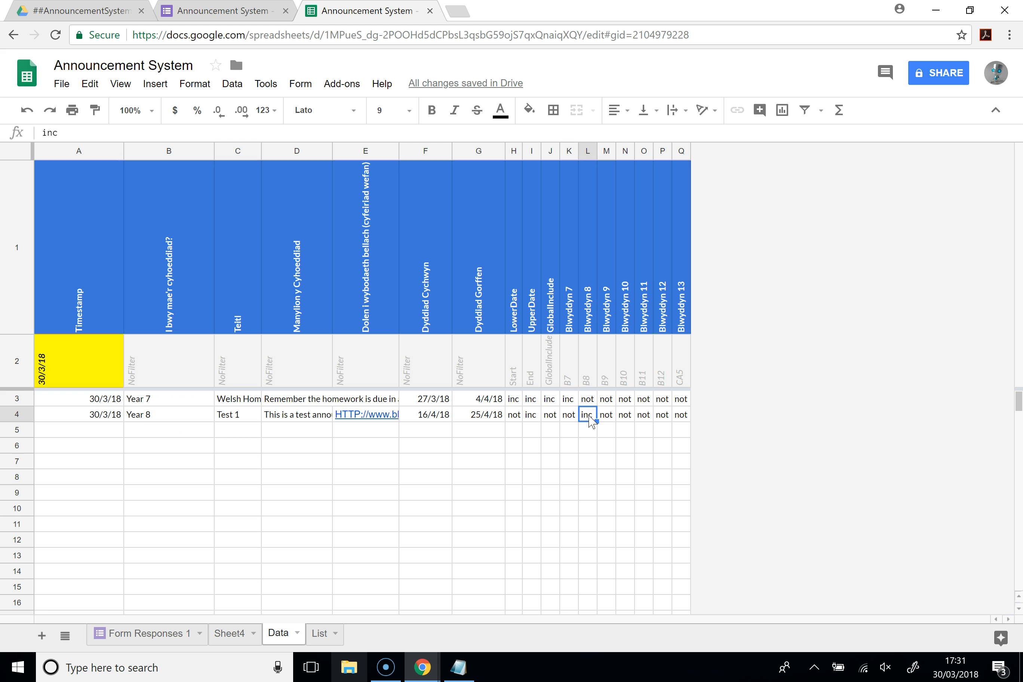
{"action": "left_click", "coordinate": [568, 417]}
{"action": "left_click", "coordinate": [569, 418]}
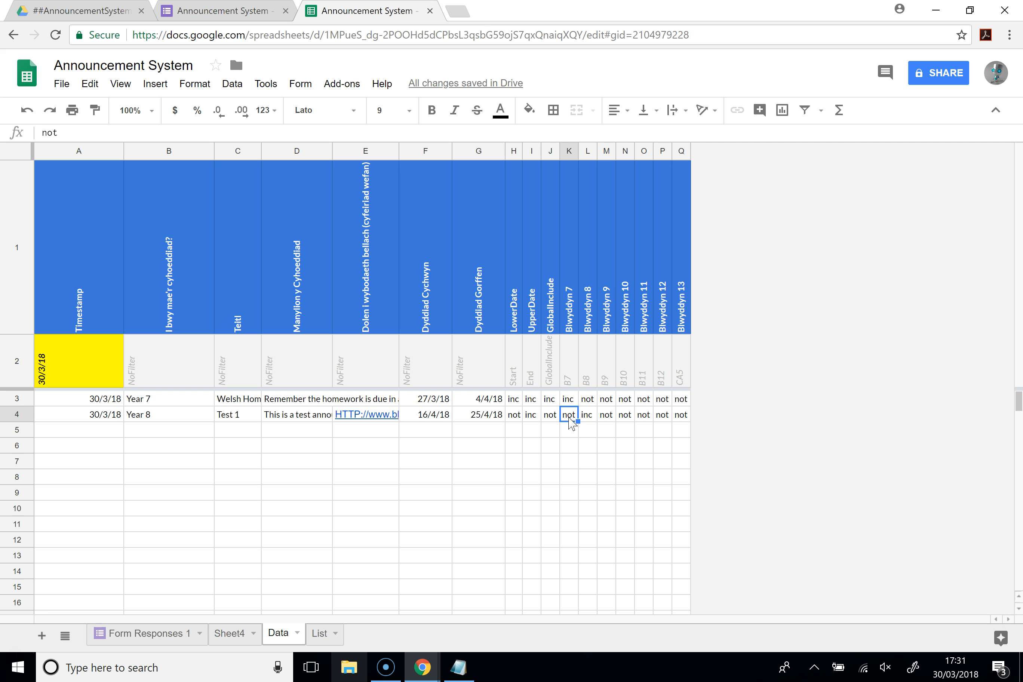
- Review the row 2 formulas under Blwyddyn 7, GlobalInclude, UpperDate and LowerDate once more
{"action": "left_click", "coordinate": [569, 382]}
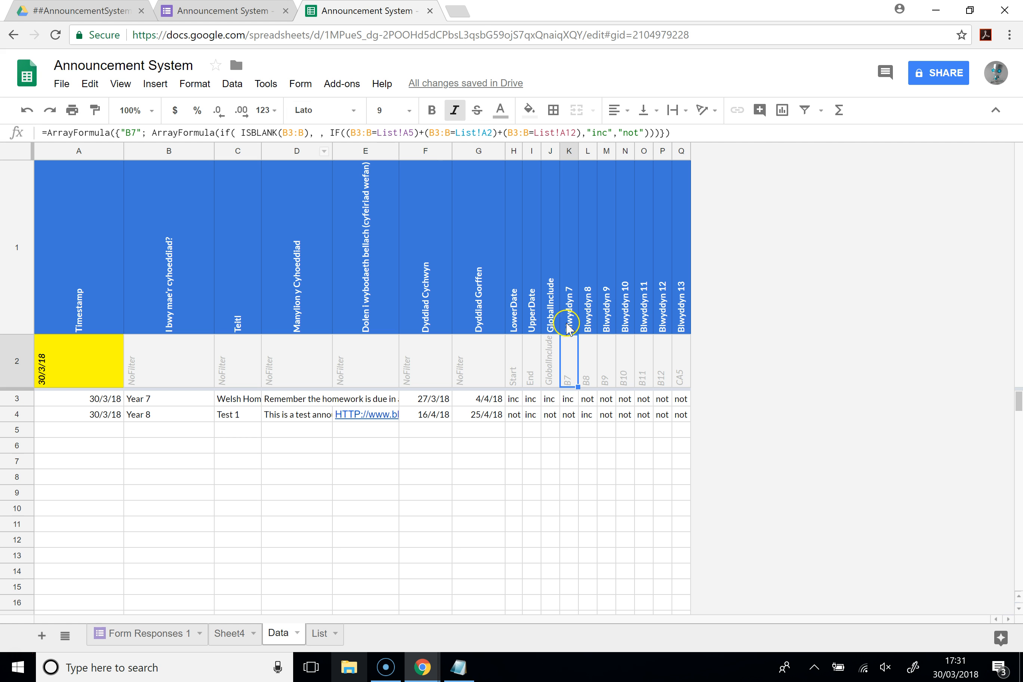
{"action": "left_click", "coordinate": [545, 378]}
{"action": "left_click", "coordinate": [531, 382]}
{"action": "left_click", "coordinate": [515, 382]}
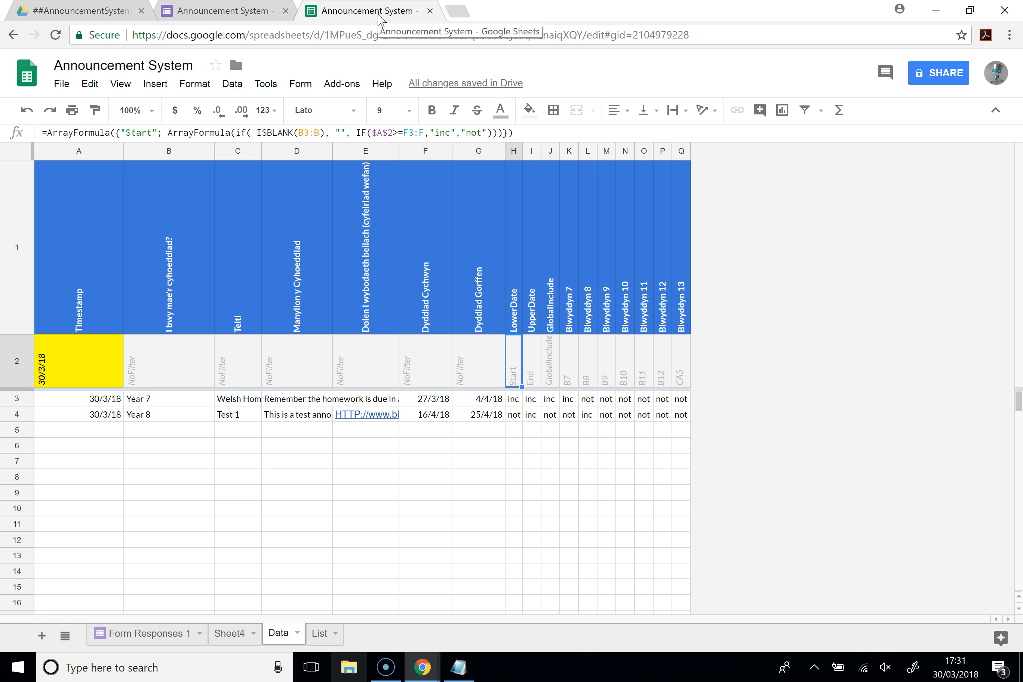
- Switch to Notepad and view the Announcement System Checklist
{"action": "left_click", "coordinate": [207, 13]}
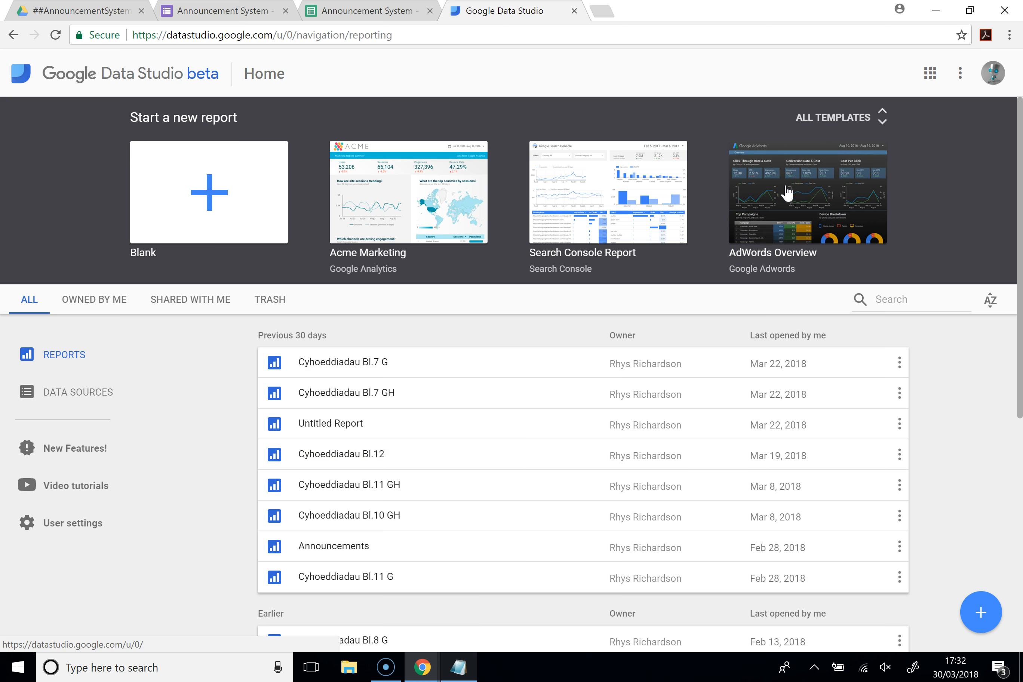
{"action": "left_click", "coordinate": [469, 665]}
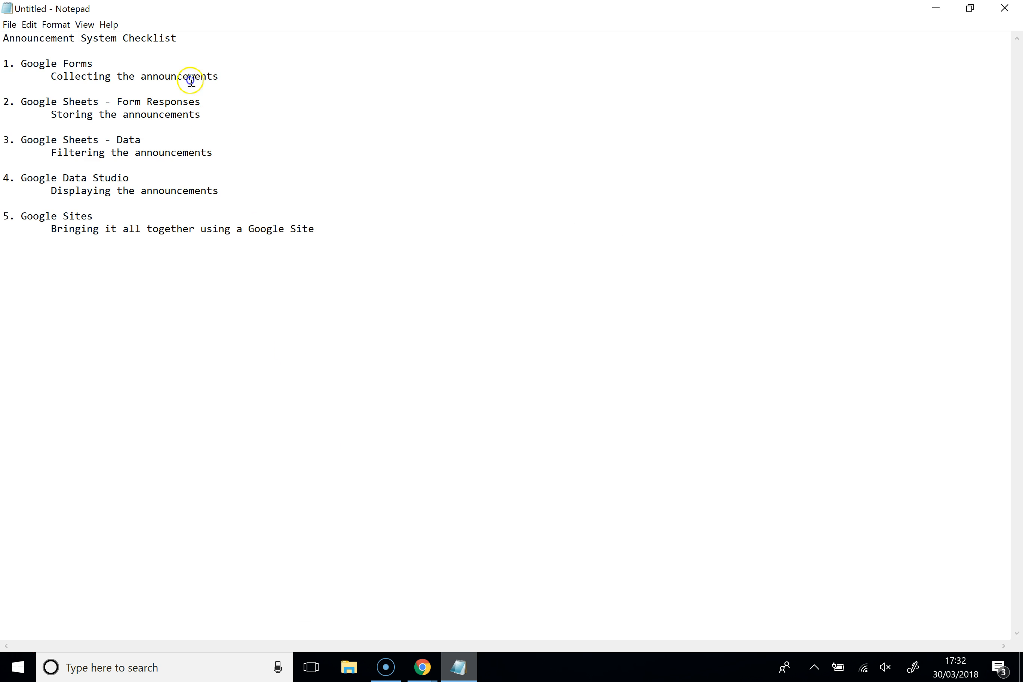
- Highlight the checklist entries in turn, ending with Google Sheets - Data and Google Data Studio
{"action": "left_click_drag", "start_coordinate": [246, 80], "coordinate": [5, 77]}
{"action": "left_click", "coordinate": [202, 107]}
{"action": "left_click_drag", "start_coordinate": [233, 152], "coordinate": [8, 145]}
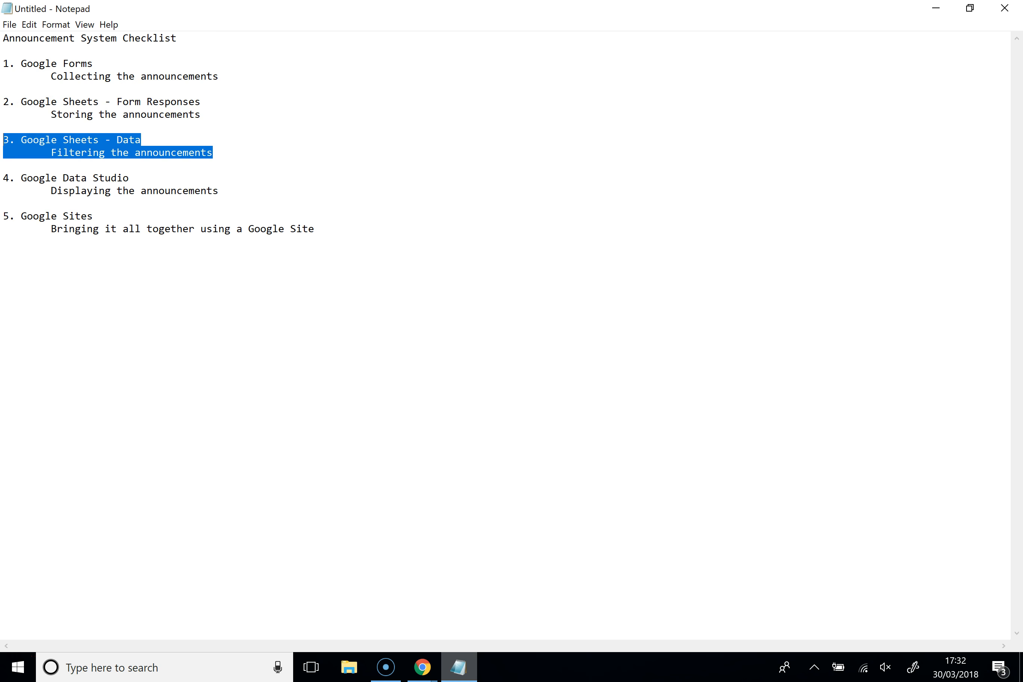
{"action": "left_click_drag", "start_coordinate": [231, 193], "coordinate": [6, 177]}
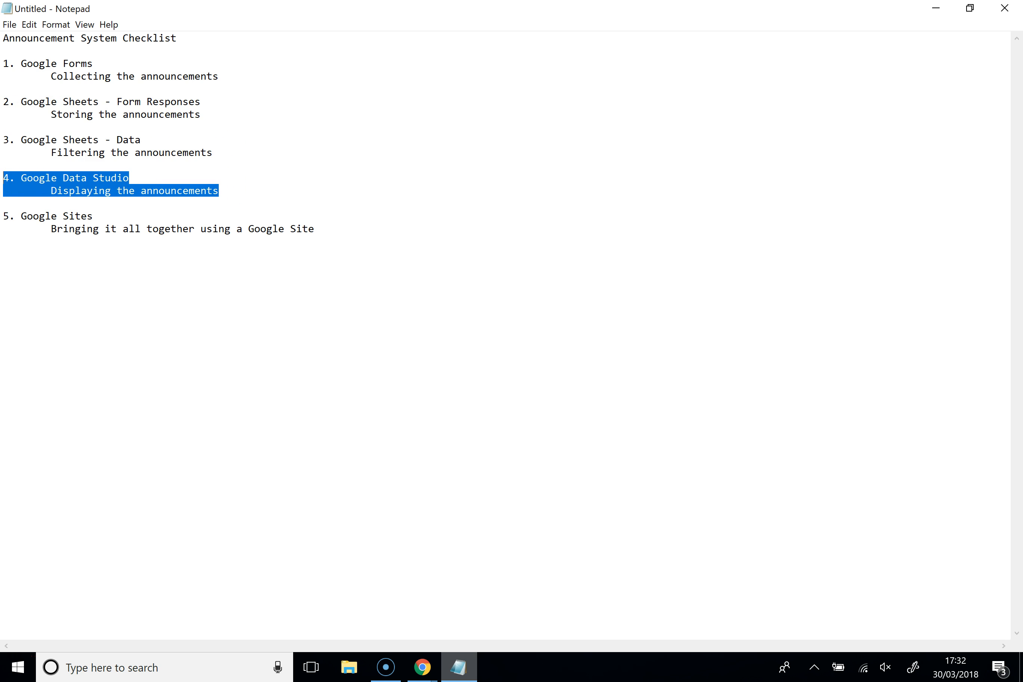
- Switch to Google Data Studio, open the Cyhoeddiadau Bl.7 G report and view its full announcement list
{"action": "left_click", "coordinate": [937, 8]}
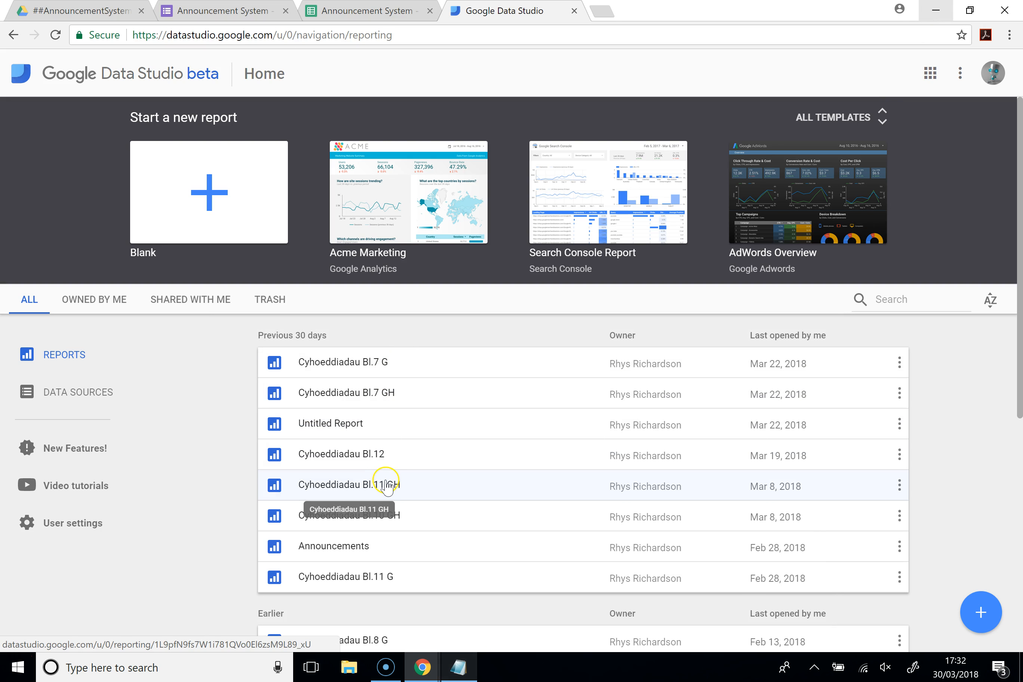
{"action": "left_click", "coordinate": [364, 361]}
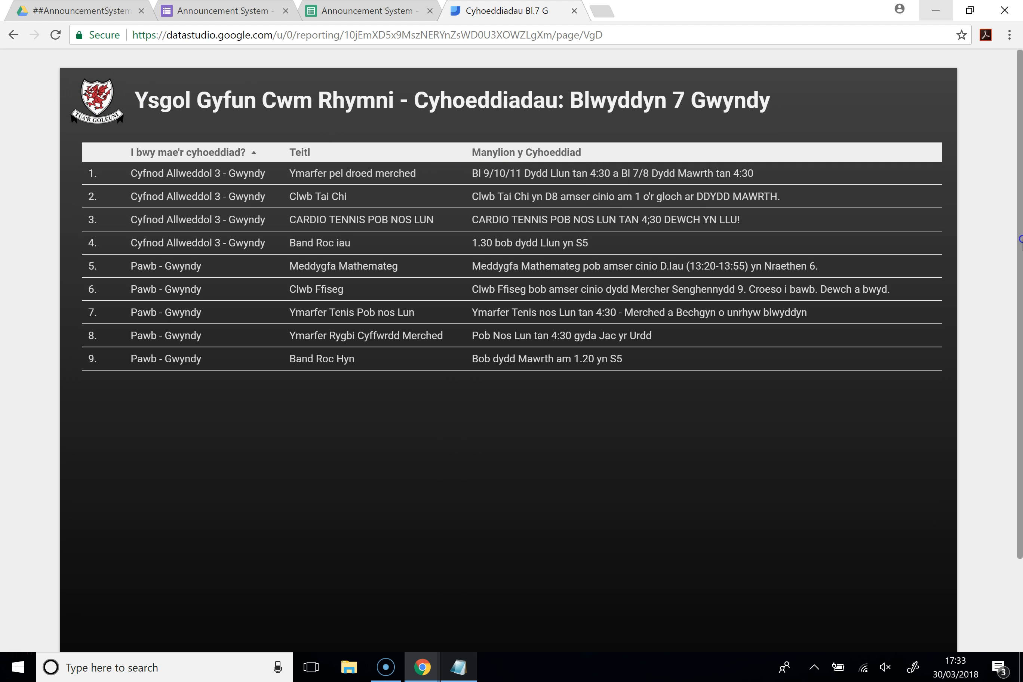
{"action": "scroll", "coordinate": [787, 447], "scroll_direction": "down", "scroll_amount": 3}
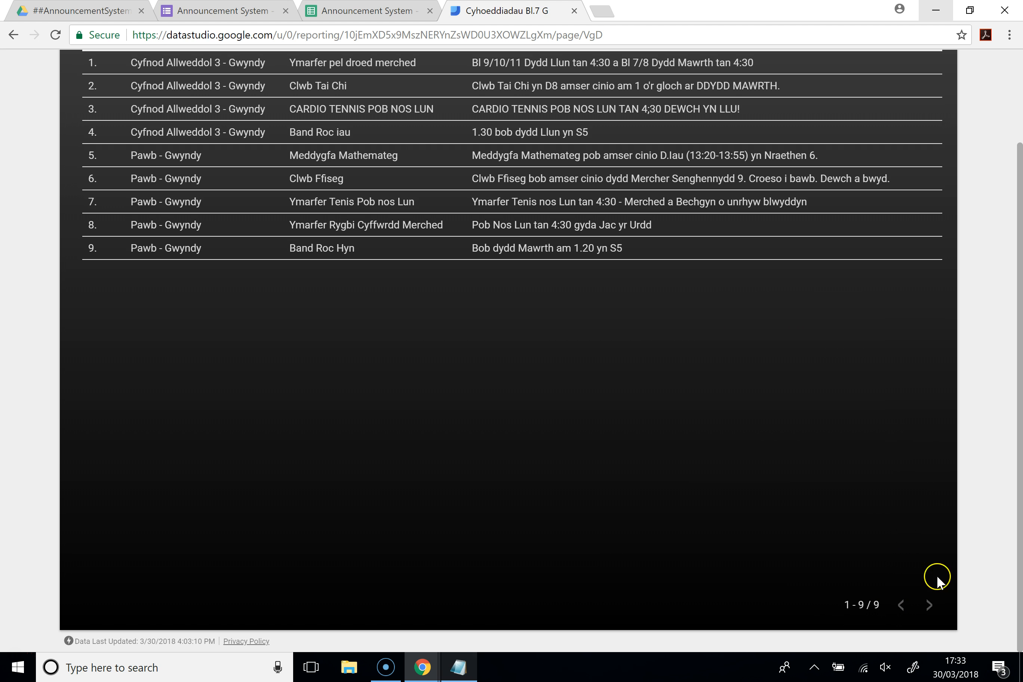
{"action": "left_click_drag", "start_coordinate": [1016, 547], "coordinate": [1018, 409]}
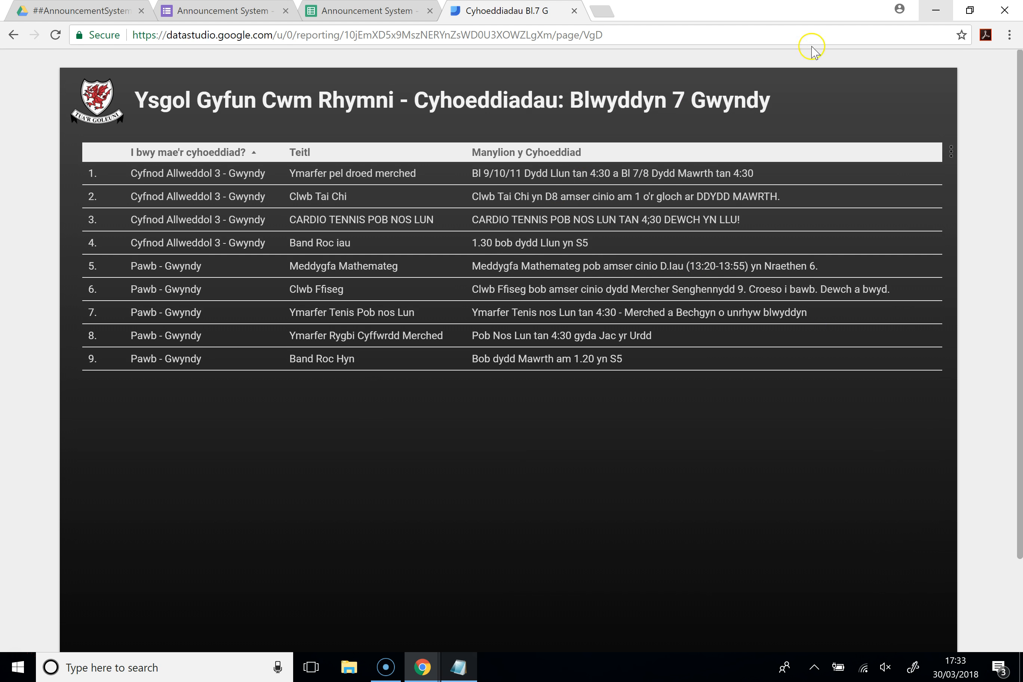
- Put the Cyhoeddiadau Bl.7 G report in edit mode, select its announcements table and compare its data source with the Announcement System Data sheet
{"action": "mouse_move", "coordinate": [909, 77]}
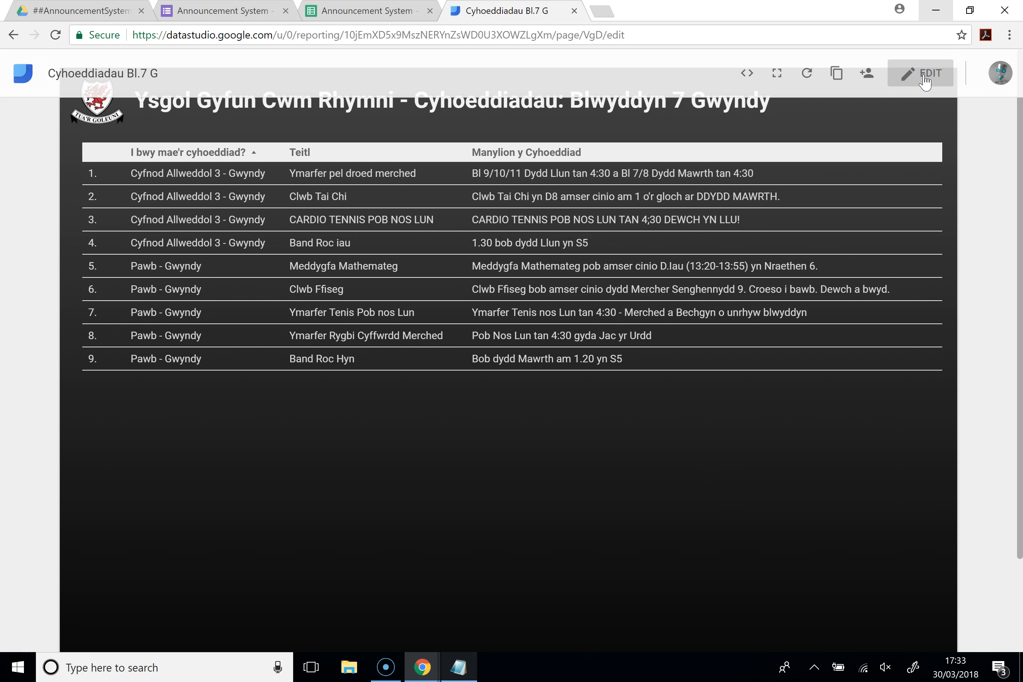
{"action": "left_click", "coordinate": [926, 82]}
{"action": "left_click", "coordinate": [413, 325]}
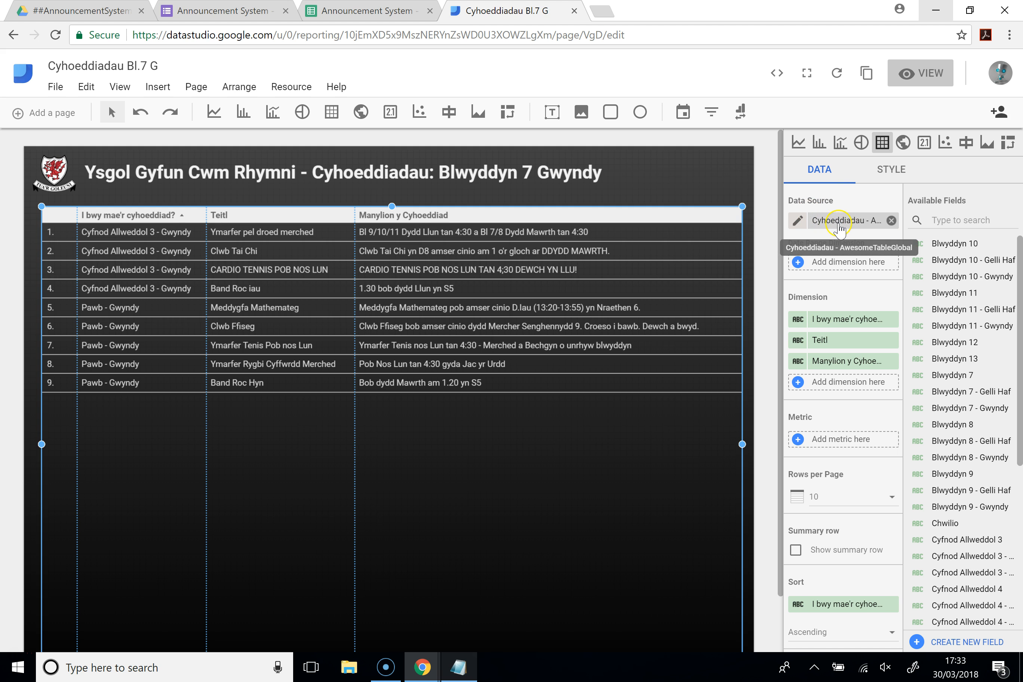
{"action": "left_click", "coordinate": [366, 10]}
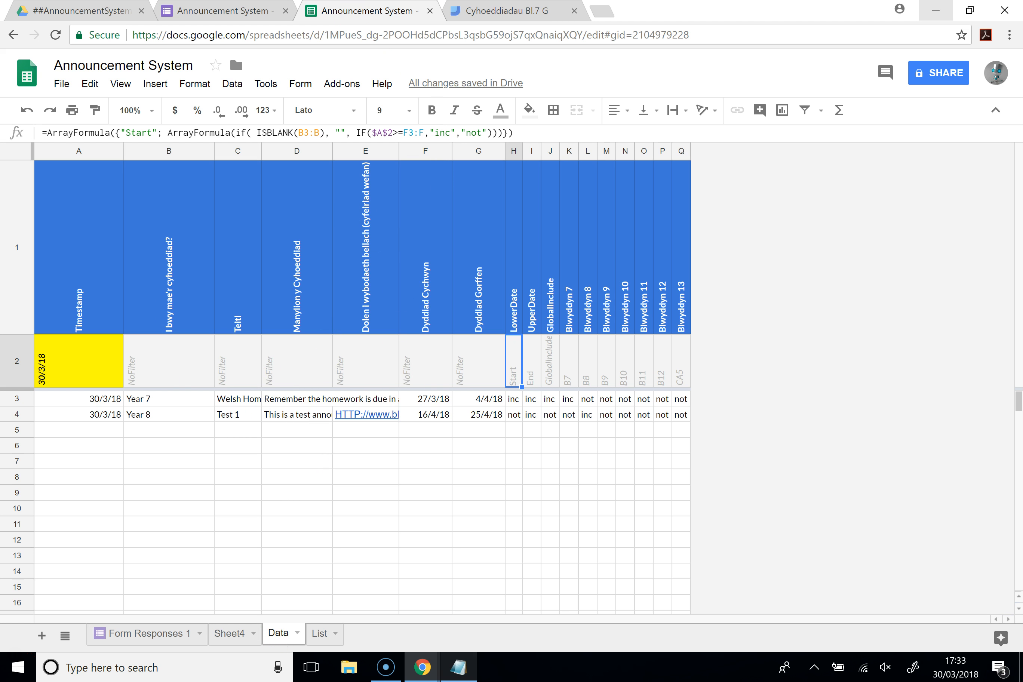
{"action": "left_click", "coordinate": [502, 10]}
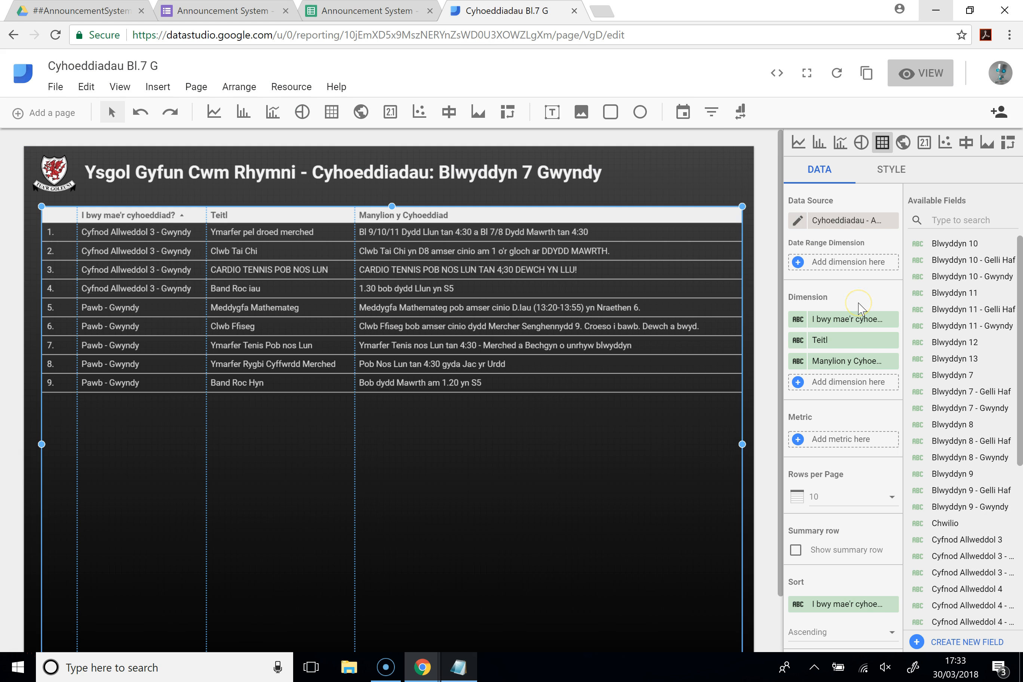
- Review the table's dimensions and sorting, then examine its TEST B7GH filter clauses and save the filter unchanged
{"action": "scroll", "coordinate": [859, 304], "scroll_direction": "down", "scroll_amount": 3}
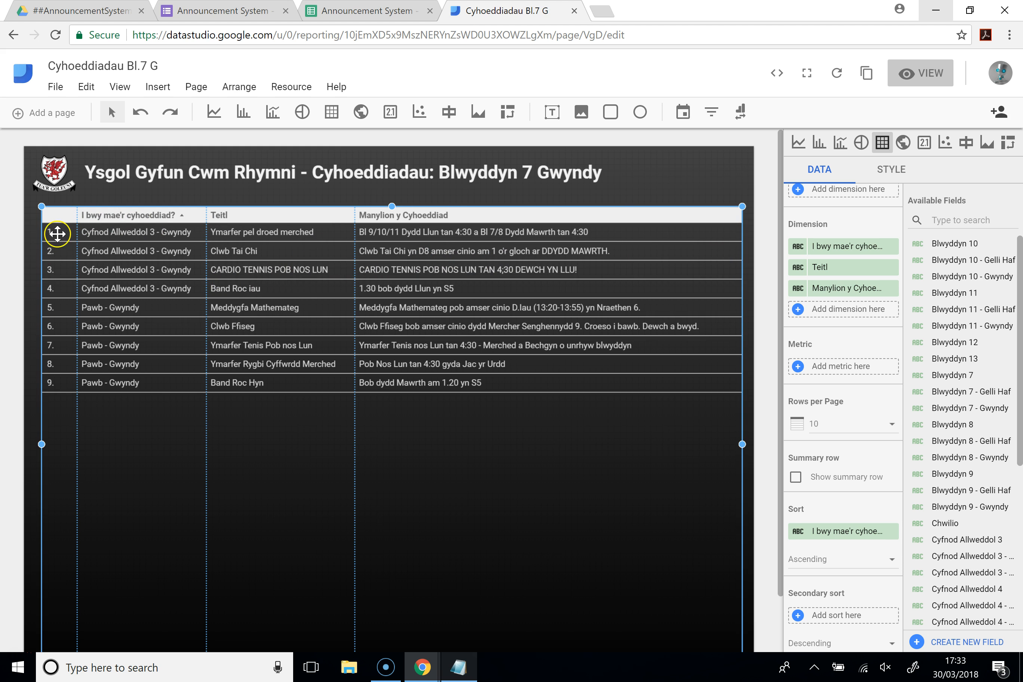
{"action": "scroll", "coordinate": [839, 396], "scroll_direction": "down", "scroll_amount": 2}
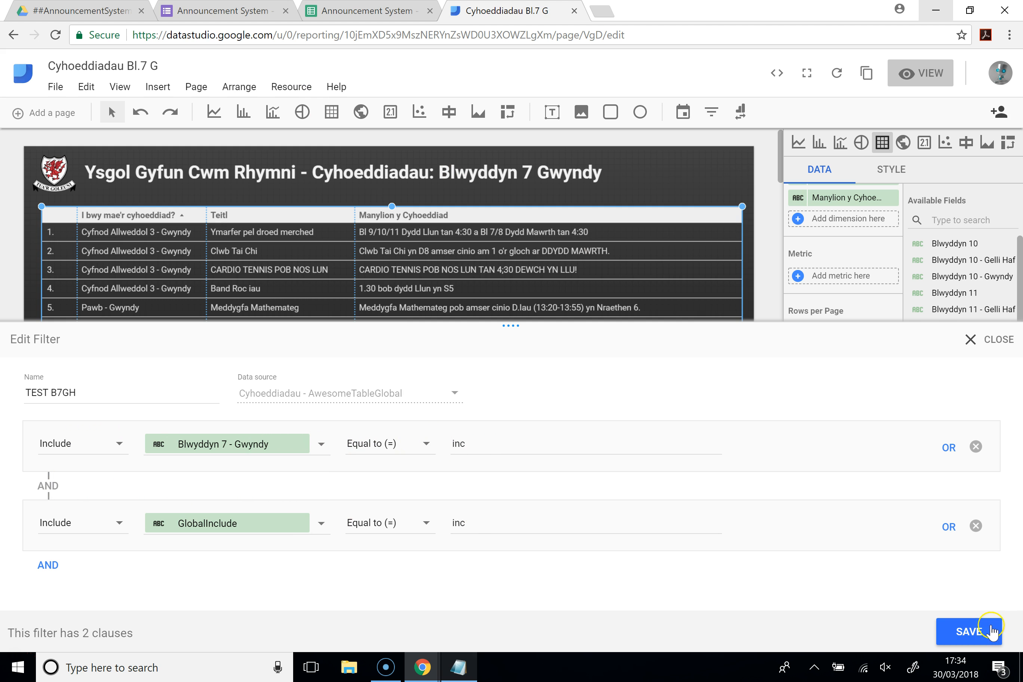
{"action": "left_click", "coordinate": [986, 631]}
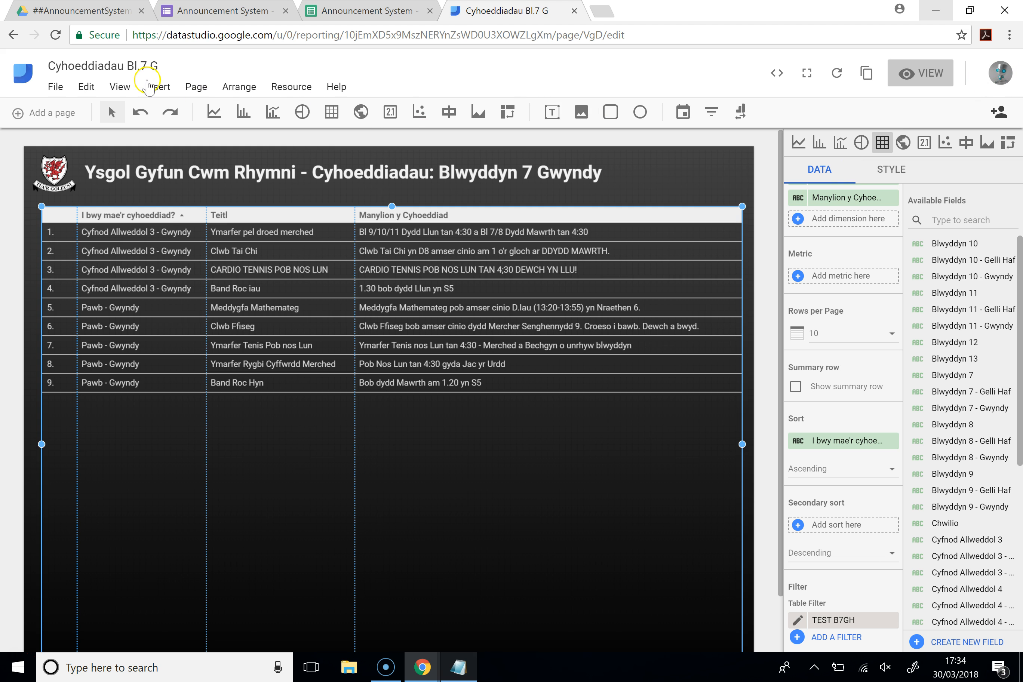
- Return to the report list, open Cyhoeddiadau Bl.12 in edit mode and select its announcements table
{"action": "left_click", "coordinate": [13, 34]}
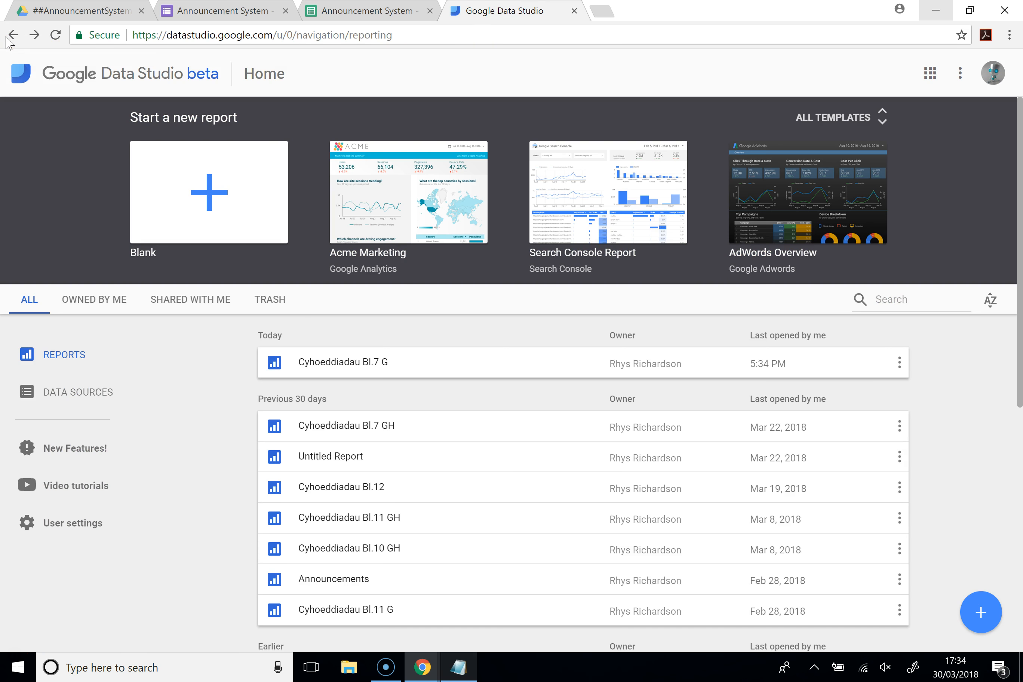
{"action": "left_click", "coordinate": [393, 480]}
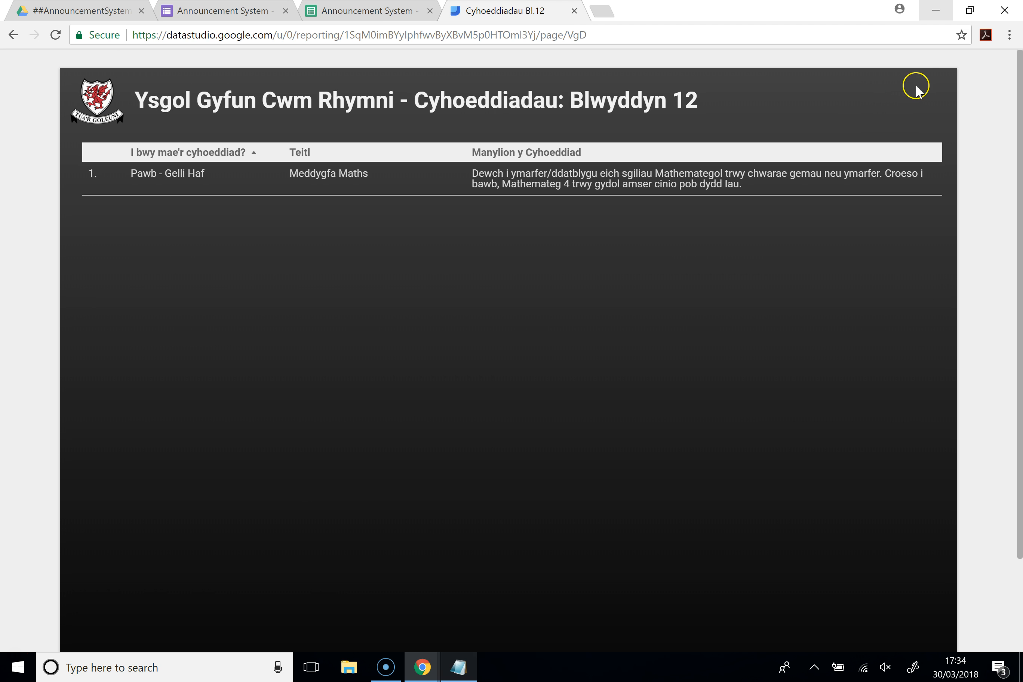
{"action": "left_click", "coordinate": [939, 74]}
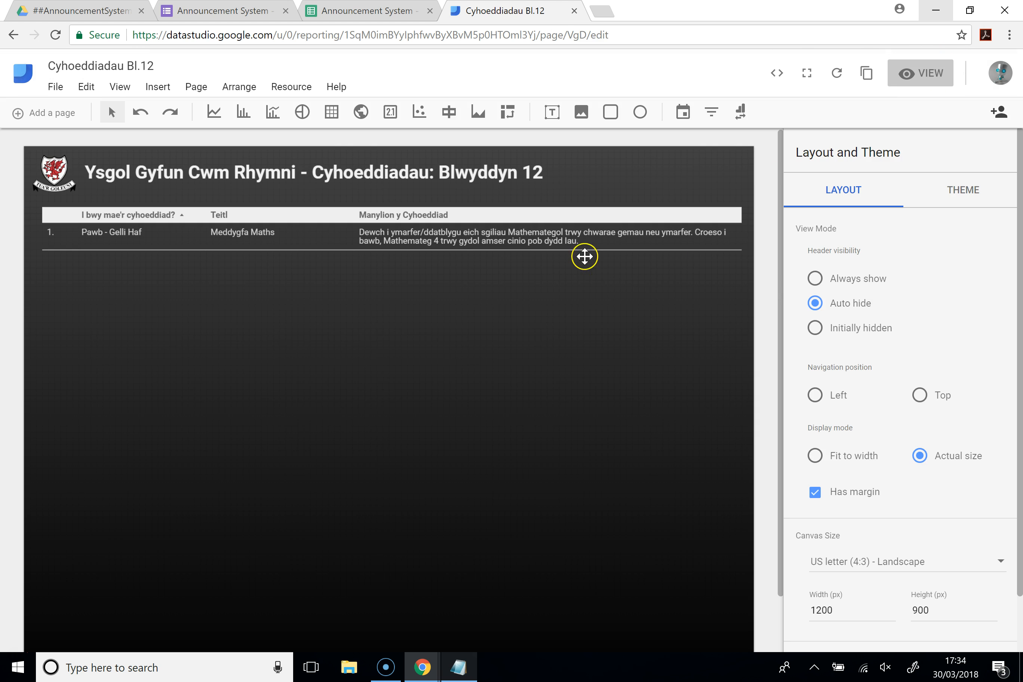
{"action": "left_click", "coordinate": [570, 238]}
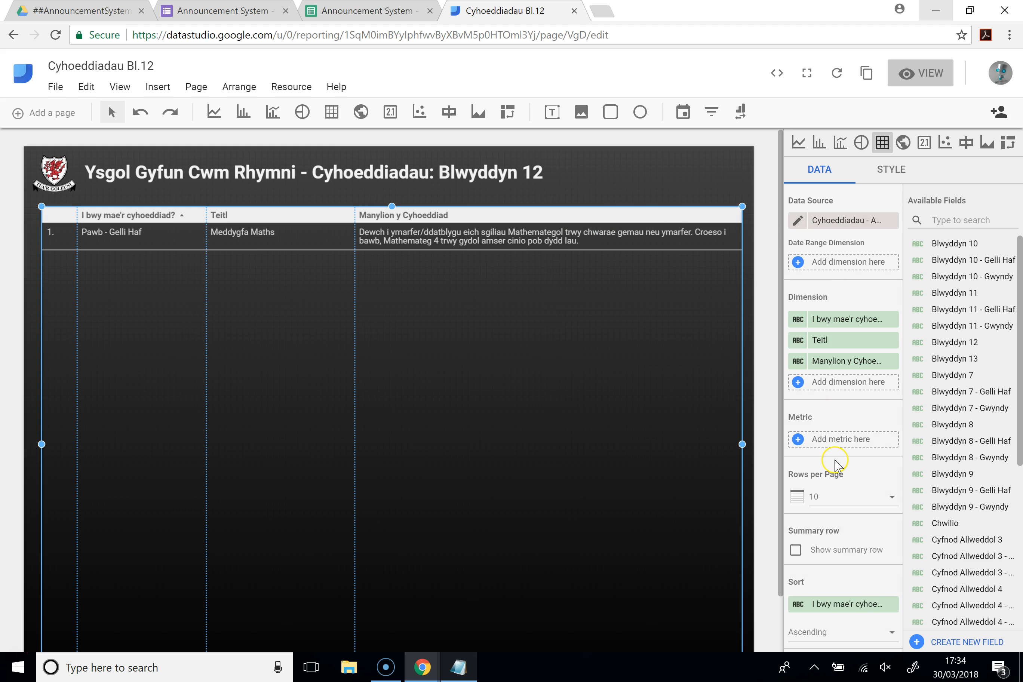
- Examine the clauses of the Blwyddyn 12 table's TEST B7GH filter and save it unchanged
{"action": "scroll", "coordinate": [835, 464], "scroll_direction": "down", "scroll_amount": 4}
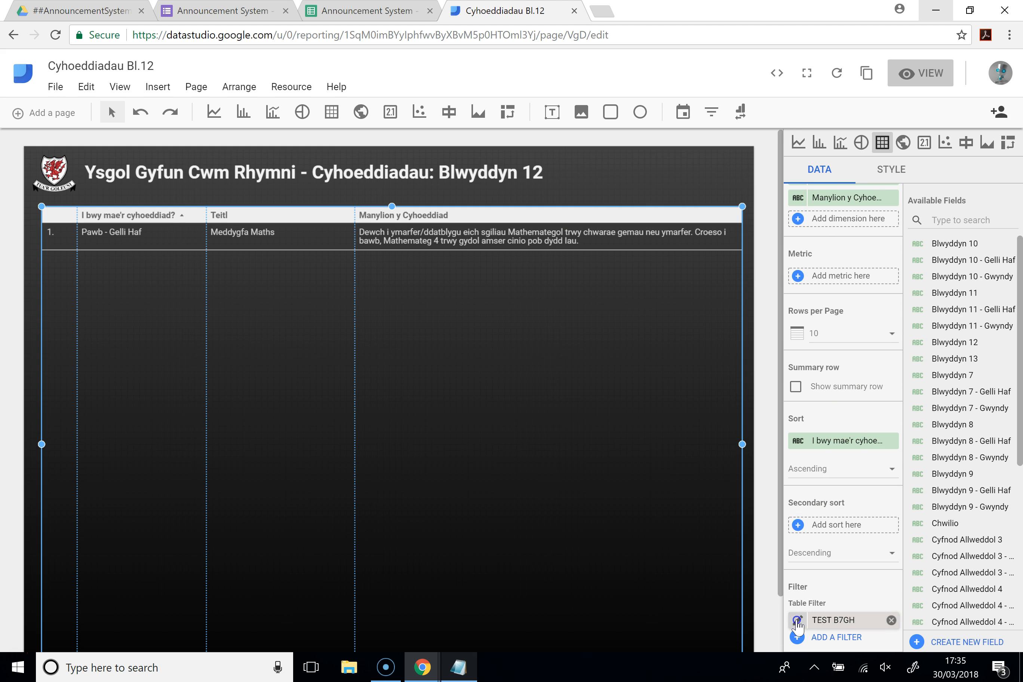
{"action": "left_click", "coordinate": [798, 622]}
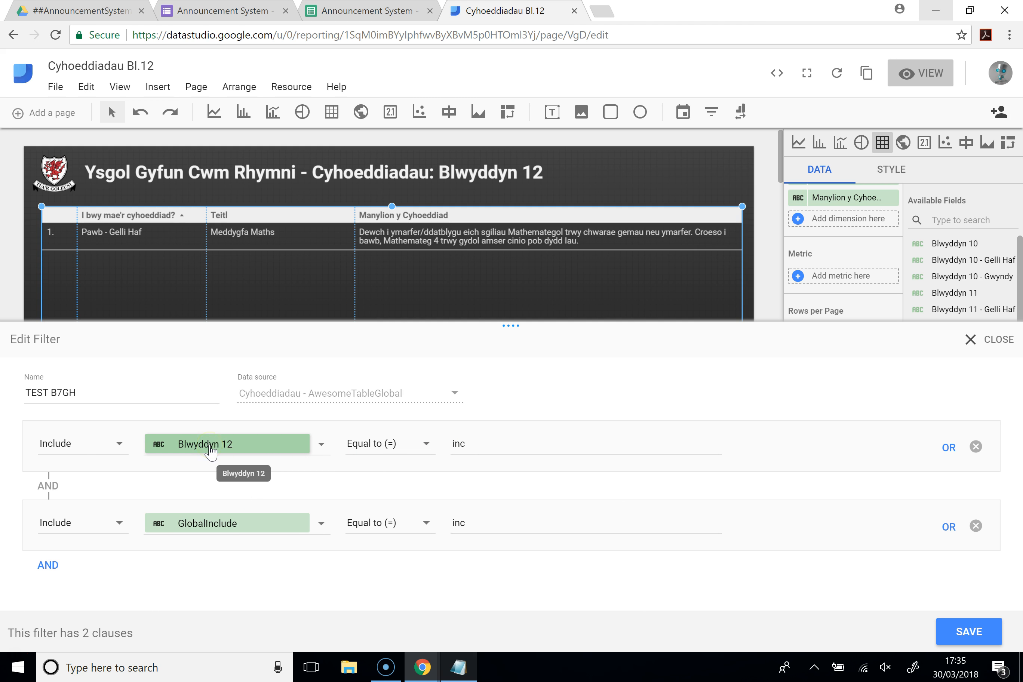
{"action": "left_click", "coordinate": [966, 630]}
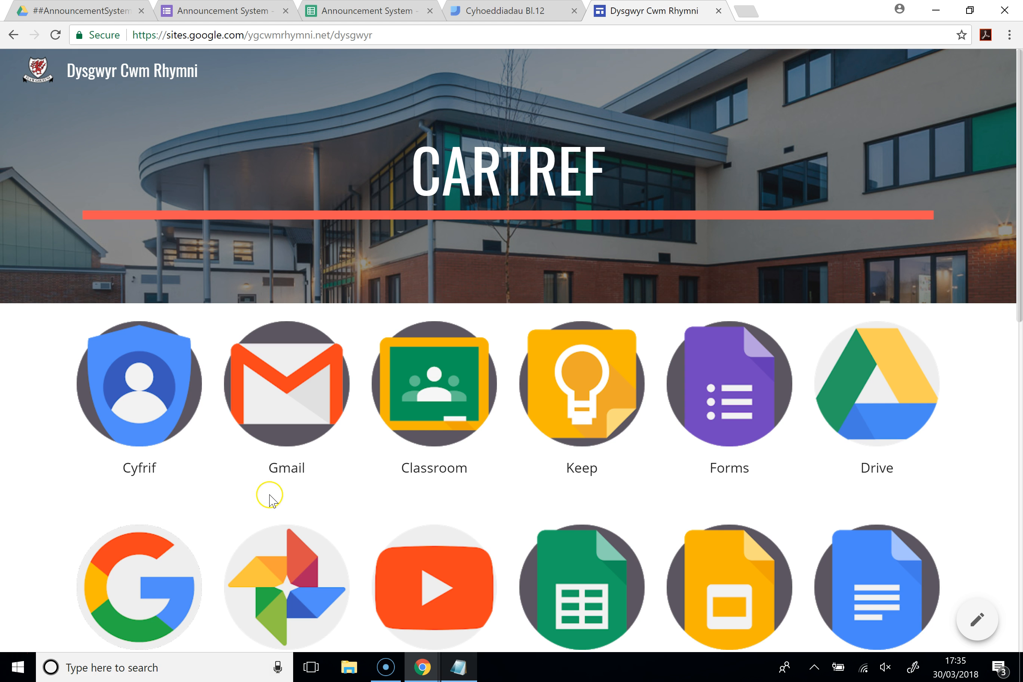
- Browse the Dysgwyr Cwm Rhymni site, open the 7G announcements report from its tile and return to the site
{"action": "scroll", "coordinate": [269, 499], "scroll_direction": "down", "scroll_amount": 5}
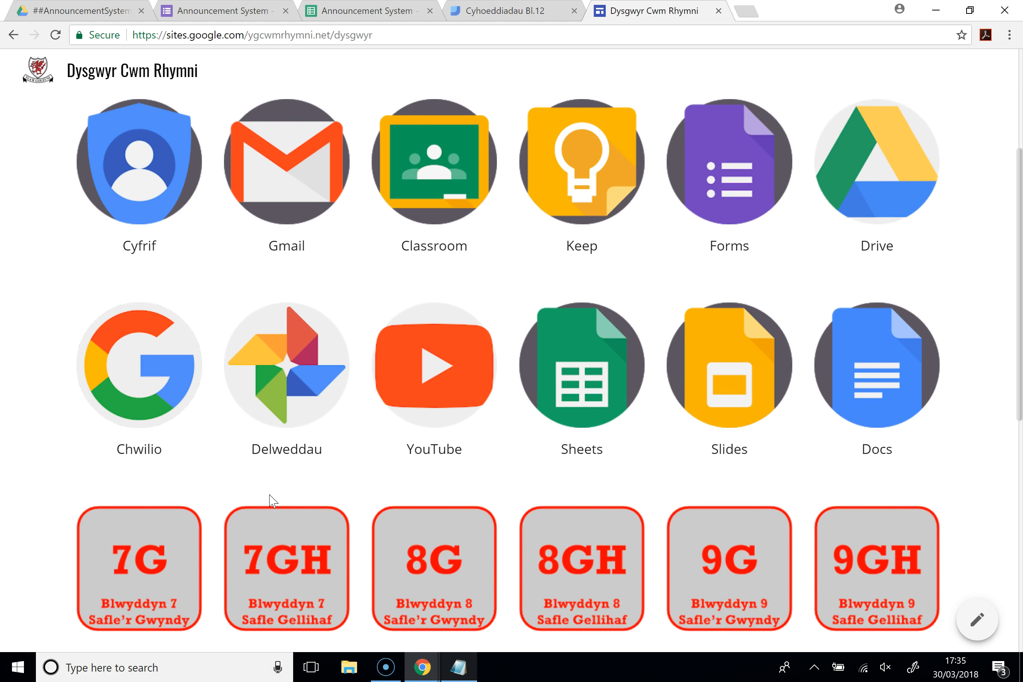
{"action": "scroll", "coordinate": [271, 500], "scroll_direction": "down", "scroll_amount": 4}
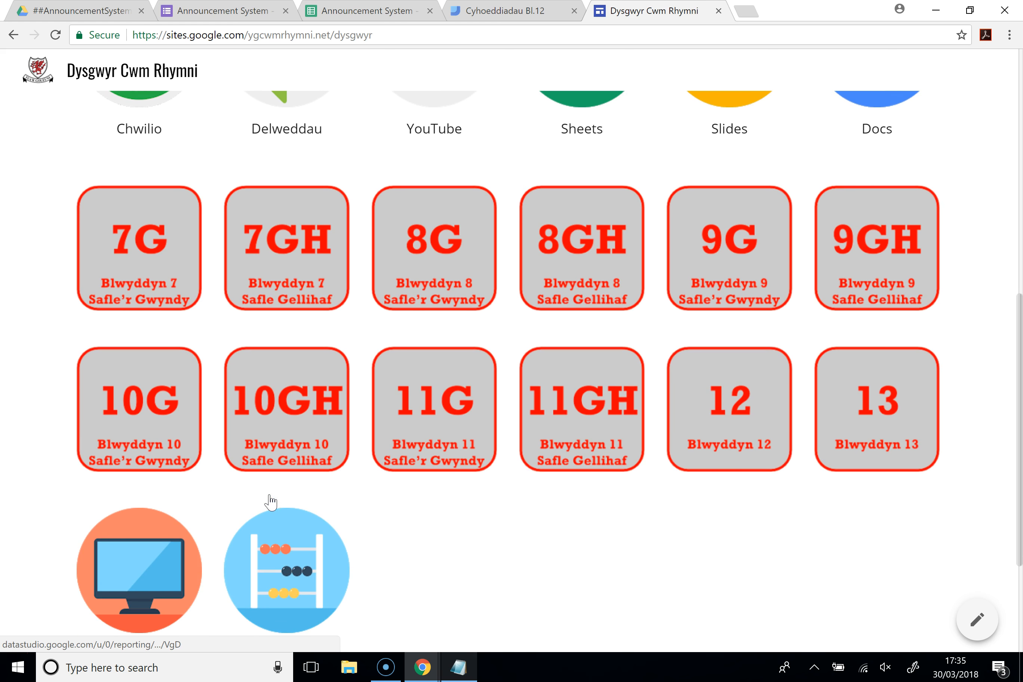
{"action": "left_click", "coordinate": [143, 277]}
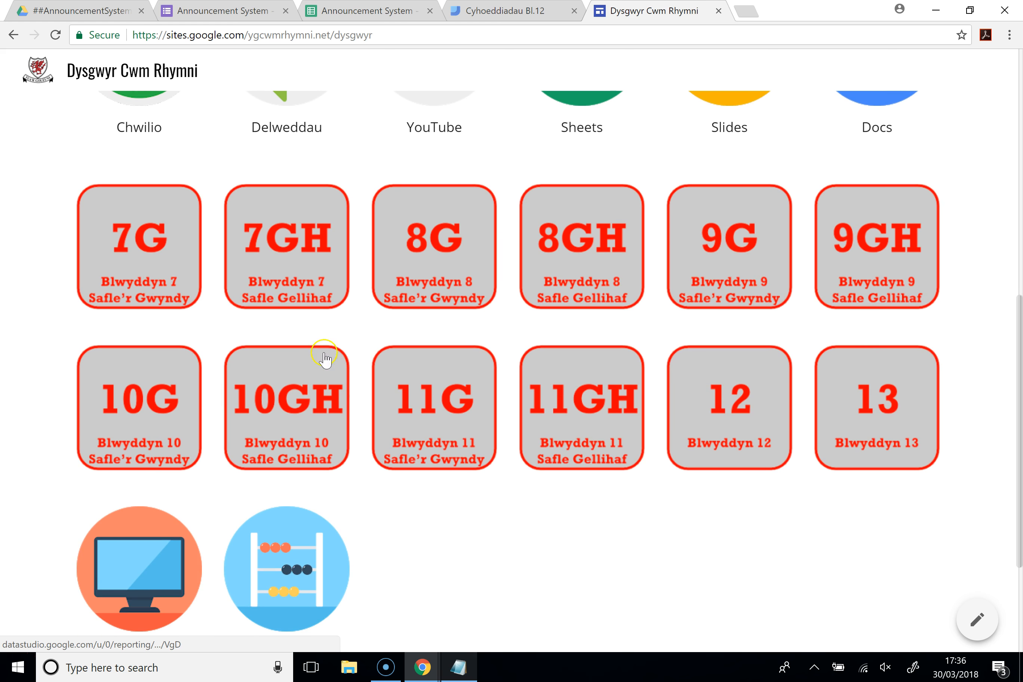
{"action": "left_click", "coordinate": [147, 250]}
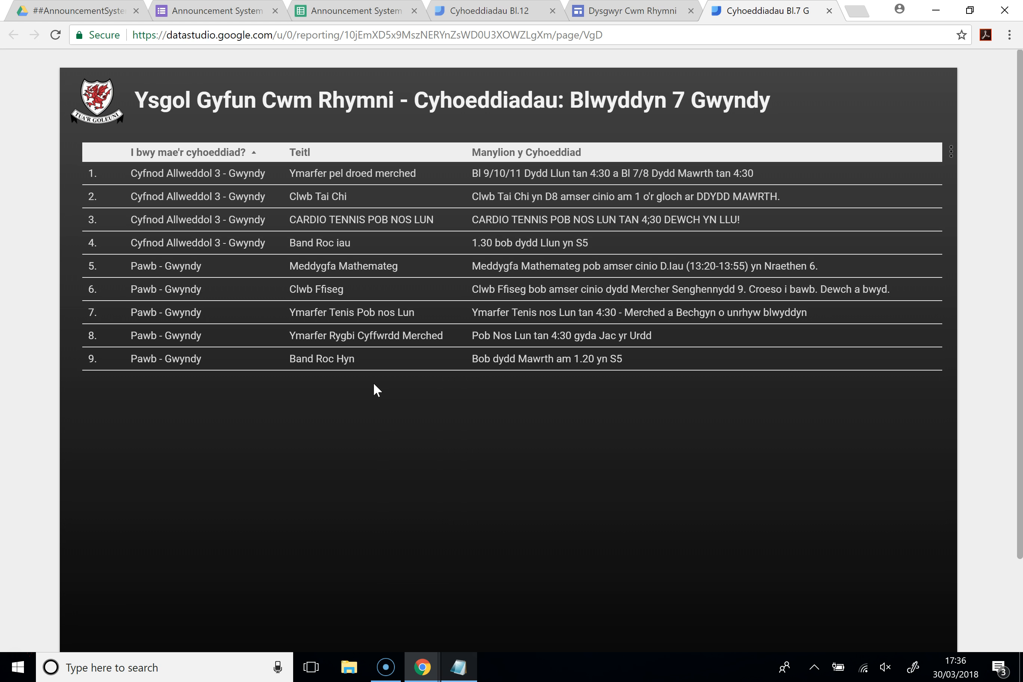
{"action": "left_click", "coordinate": [656, 13]}
{"action": "left_click", "coordinate": [614, 37]}
{"action": "type", "text": "staff"}
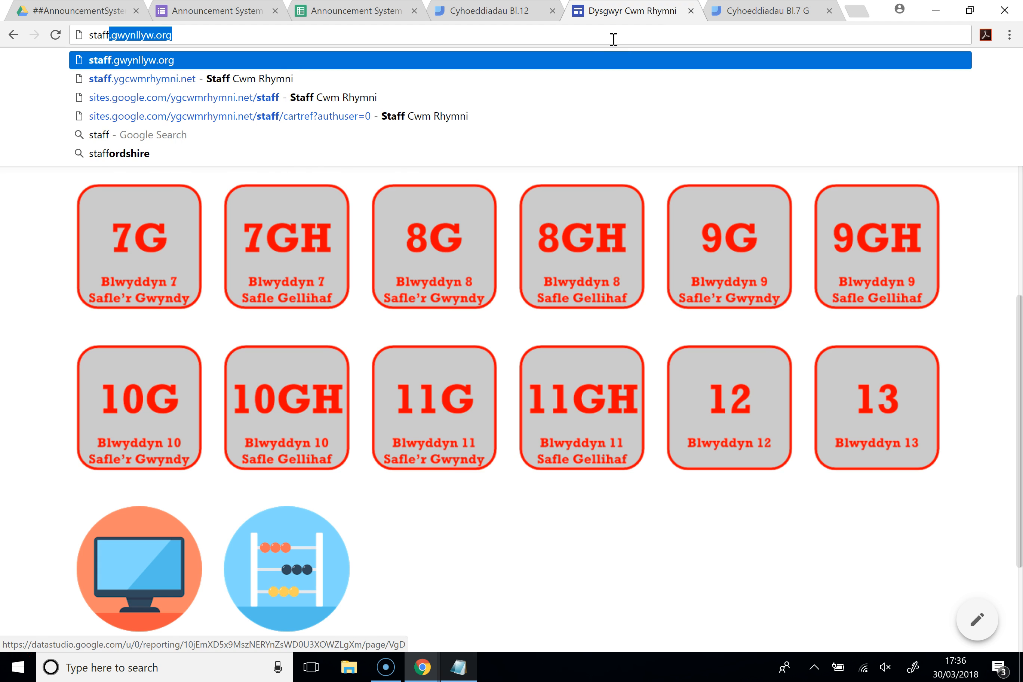
{"action": "key", "text": "Return"}
- Load the Staff Cwm Rhymni site at staff.ygcwmrhymni.net and view its home page
{"action": "left_click", "coordinate": [595, 36]}
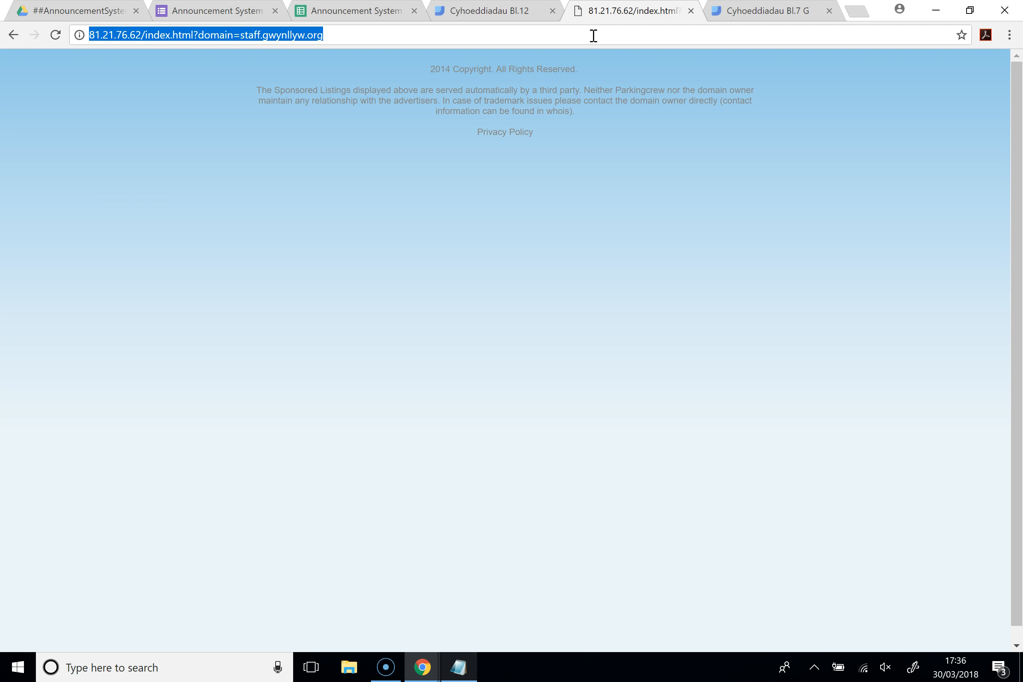
{"action": "type", "text": "staff.ygc"}
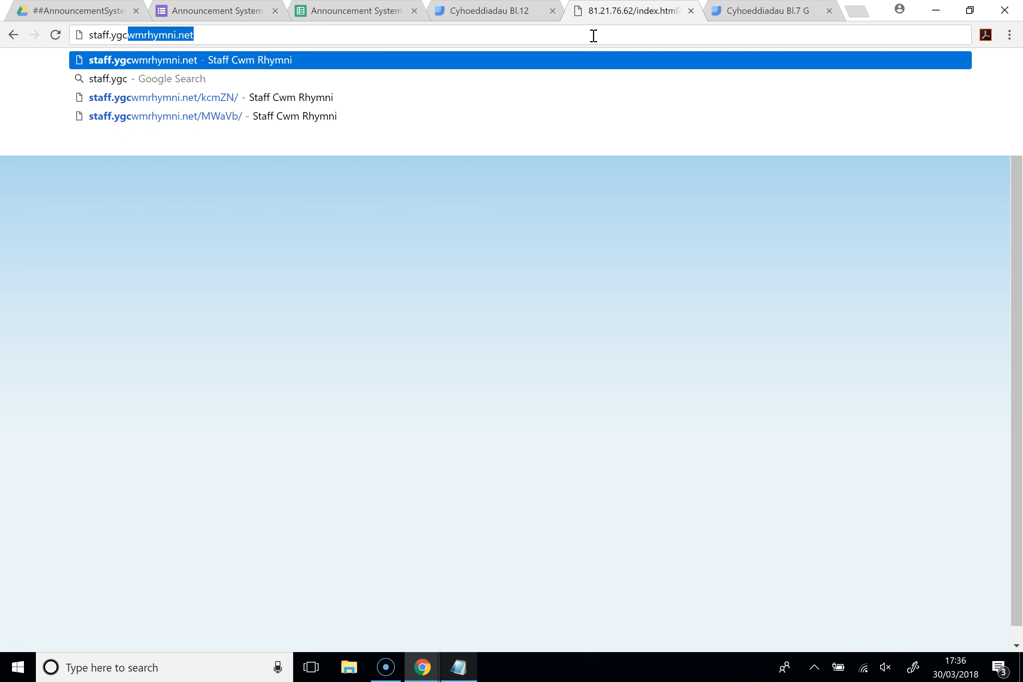
{"action": "type", "text": "wmrhymni"}
{"action": "key", "text": "Return"}
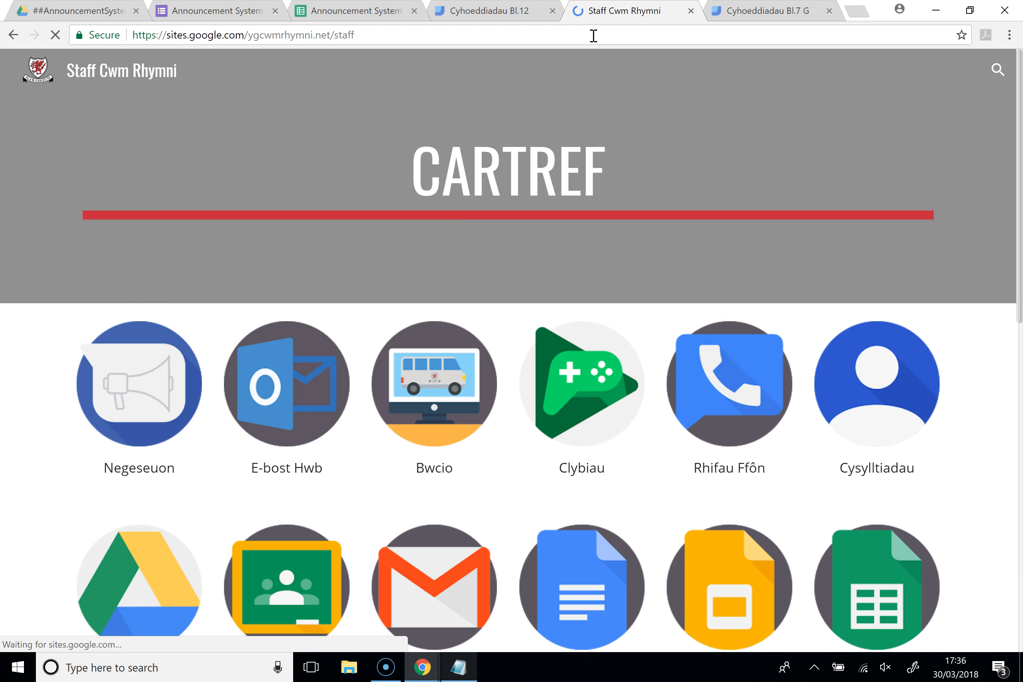
{"action": "scroll", "coordinate": [630, 293], "scroll_direction": "down", "scroll_amount": 1}
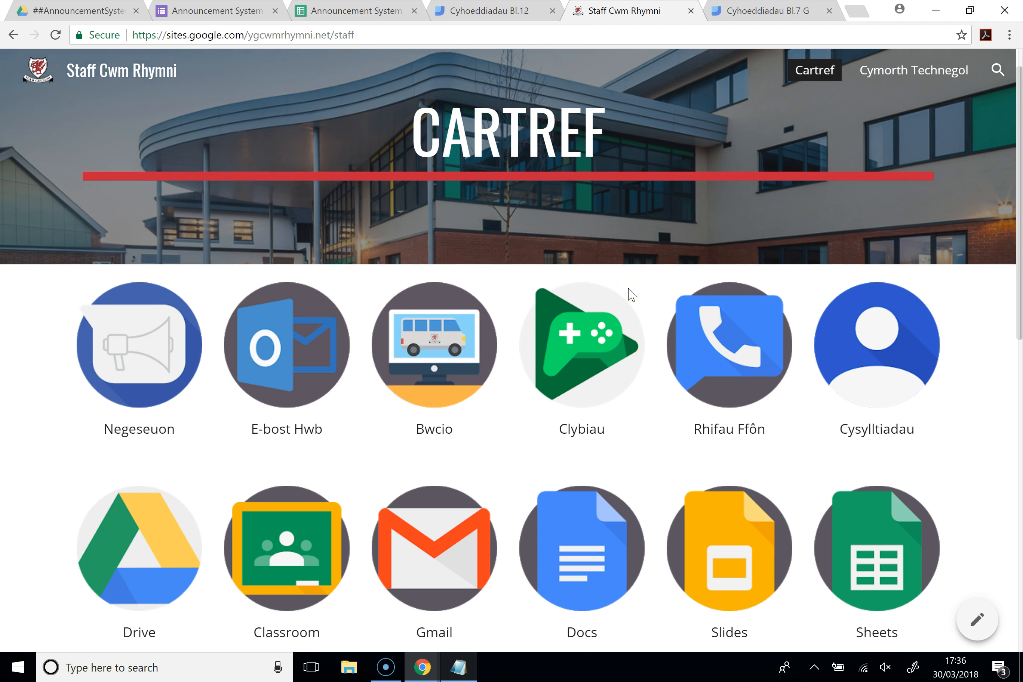
- Open the staff site's Negeseuon page, view the embedded Ychwanegu Cyhoeddiad form and go back
{"action": "left_click", "coordinate": [143, 350]}
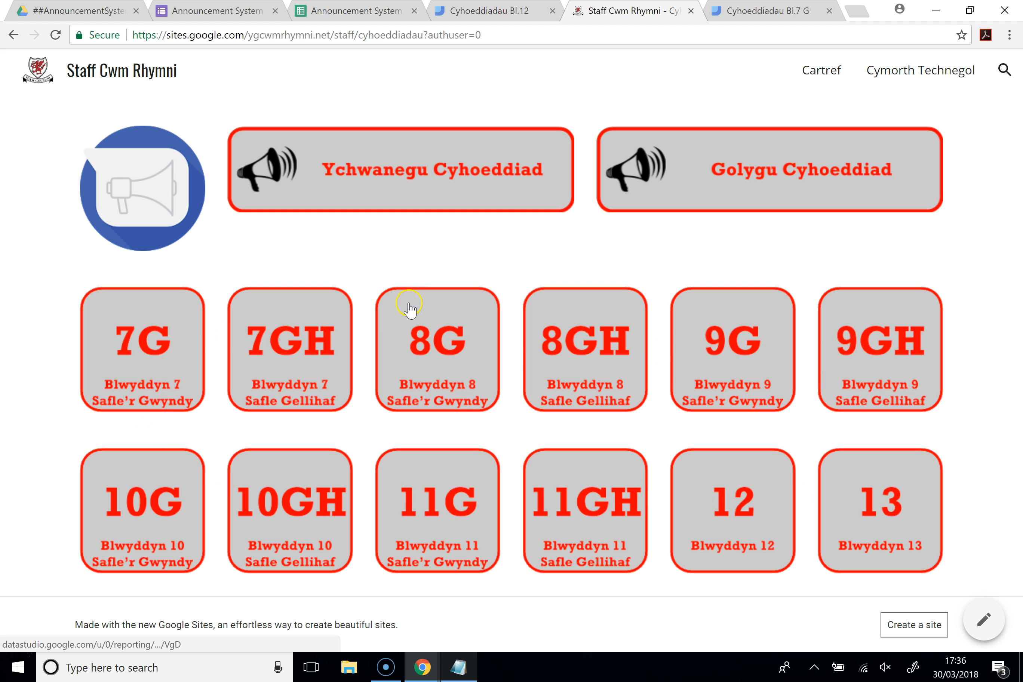
{"action": "left_click", "coordinate": [434, 173]}
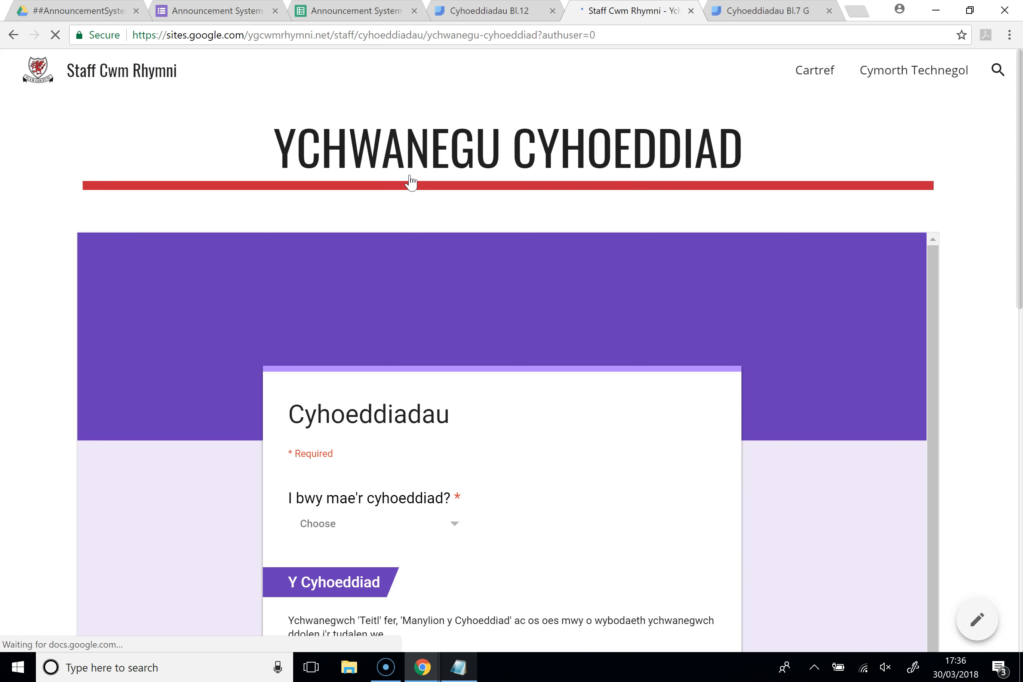
{"action": "left_click_drag", "start_coordinate": [1017, 211], "coordinate": [1021, 169]}
{"action": "left_click", "coordinate": [13, 34]}
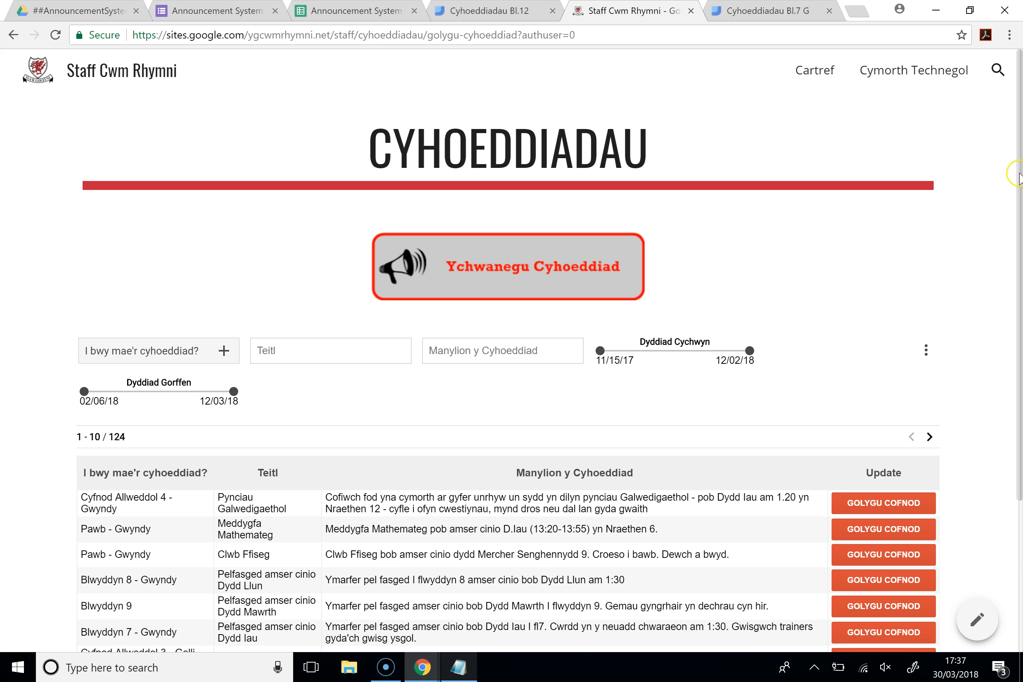
- Review the list of editable announcements and open the Blwyddyn 7 - Gwyndy lunchtime Pelfasged record in its edit form
{"action": "scroll", "coordinate": [1018, 220], "scroll_direction": "down", "scroll_amount": 1}
{"action": "scroll", "coordinate": [1018, 229], "scroll_direction": "down", "scroll_amount": 3}
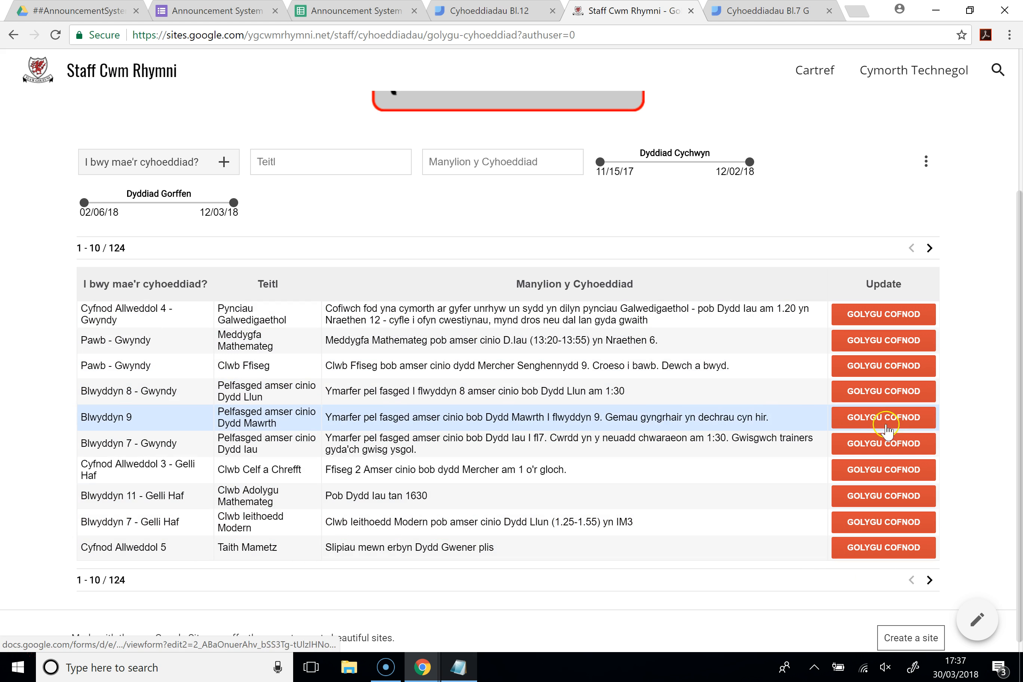
{"action": "left_click", "coordinate": [891, 444]}
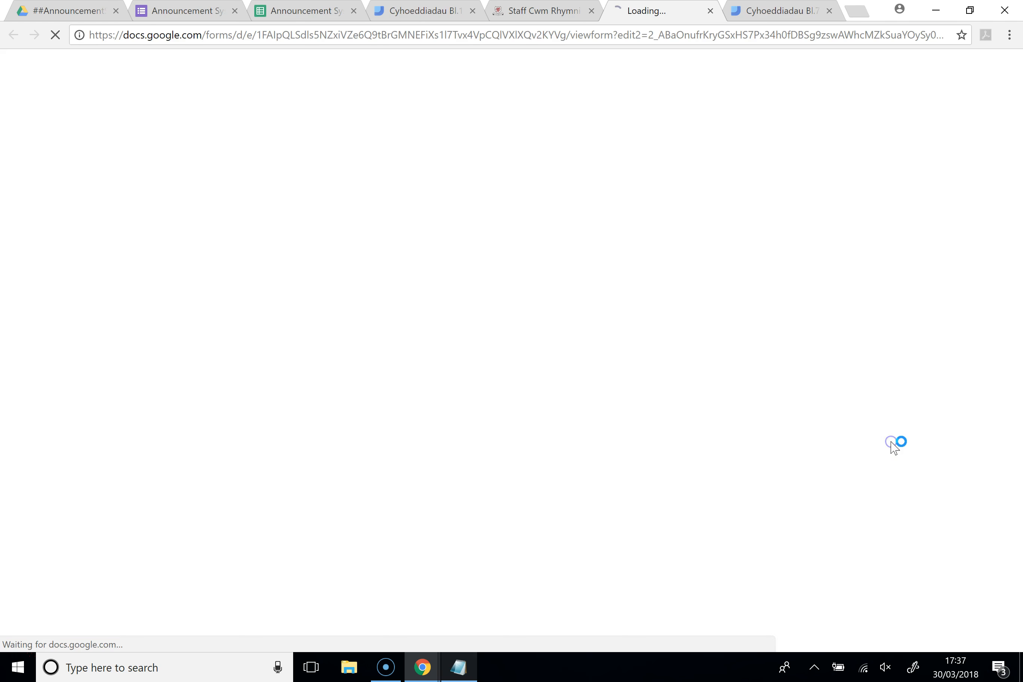
{"action": "left_click_drag", "start_coordinate": [1015, 152], "coordinate": [1019, 113]}
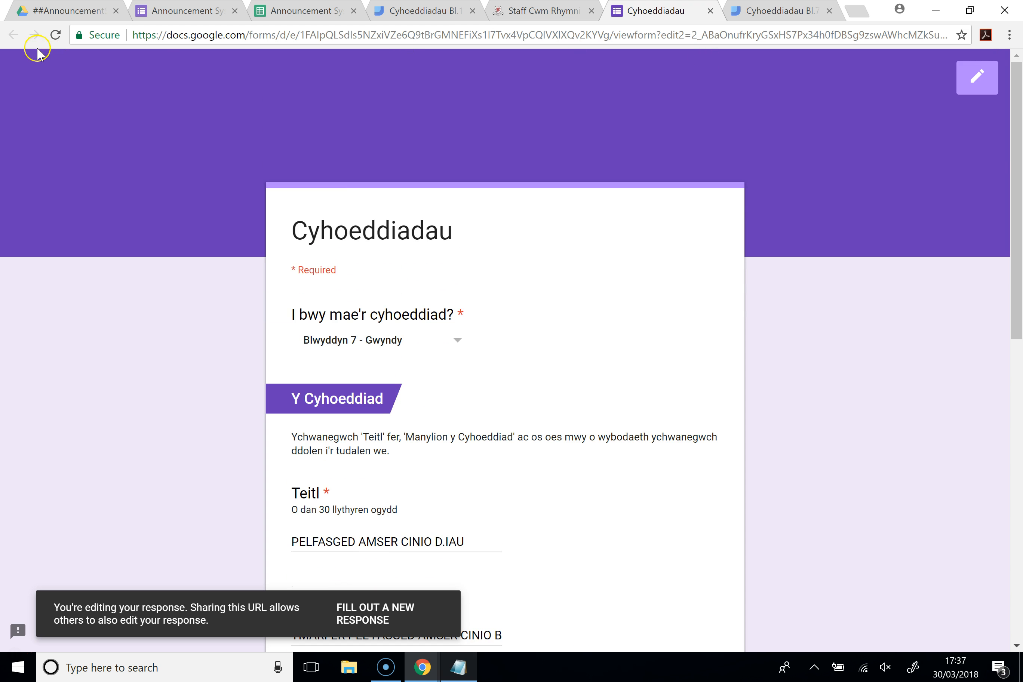
- Try to close the Cyhoeddiadau edit form, then switch to Notepad's Announcement System Checklist
{"action": "left_click", "coordinate": [710, 12]}
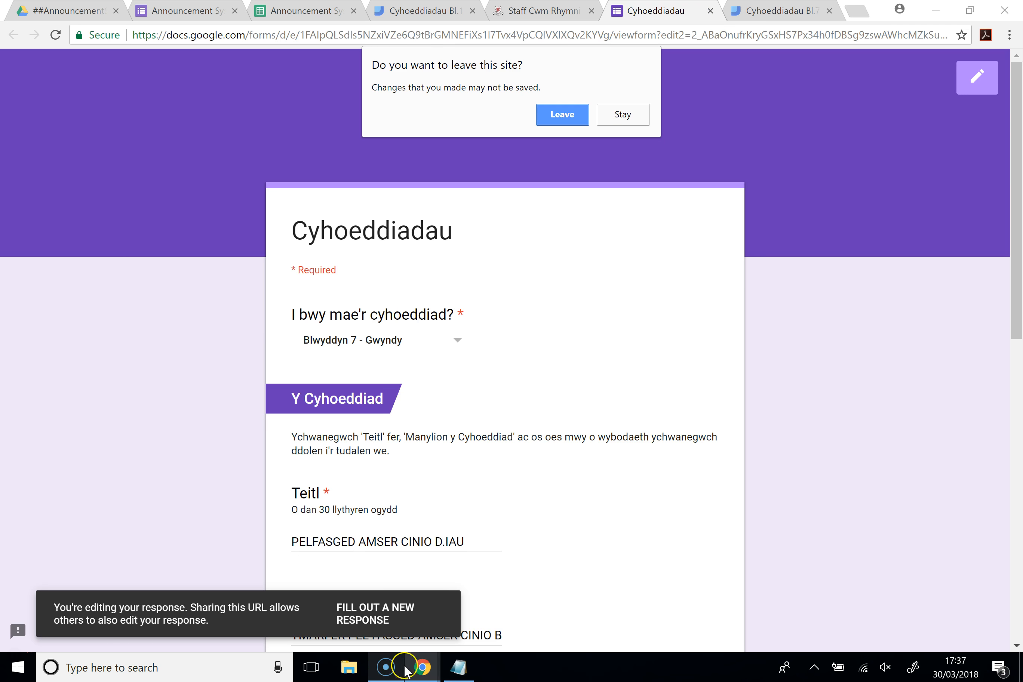
{"action": "left_click", "coordinate": [459, 668]}
{"action": "left_click", "coordinate": [284, 285]}
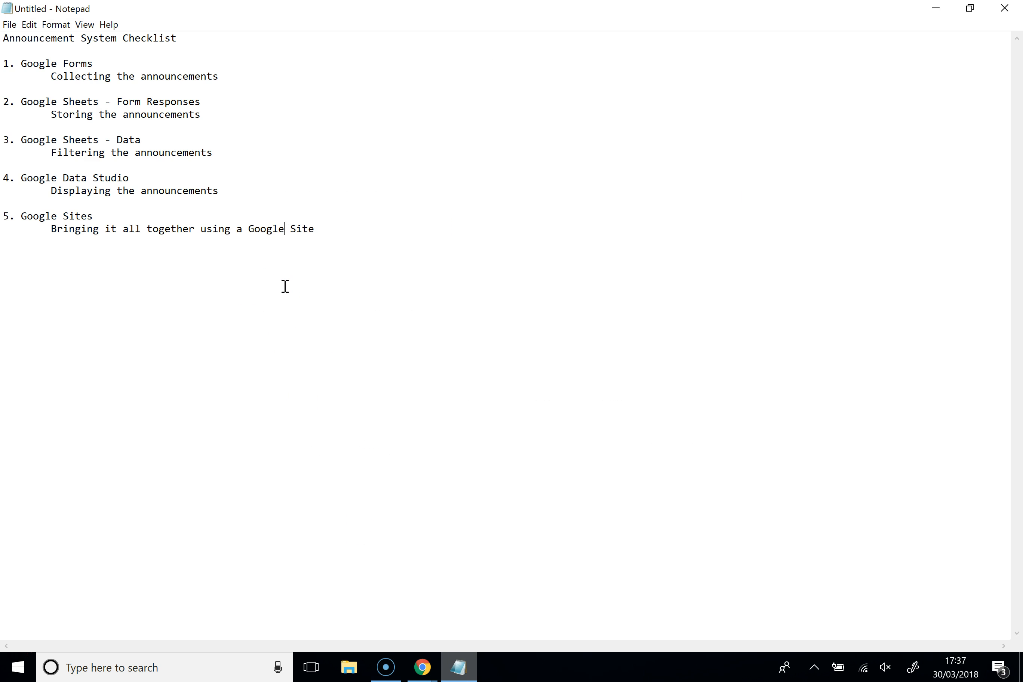